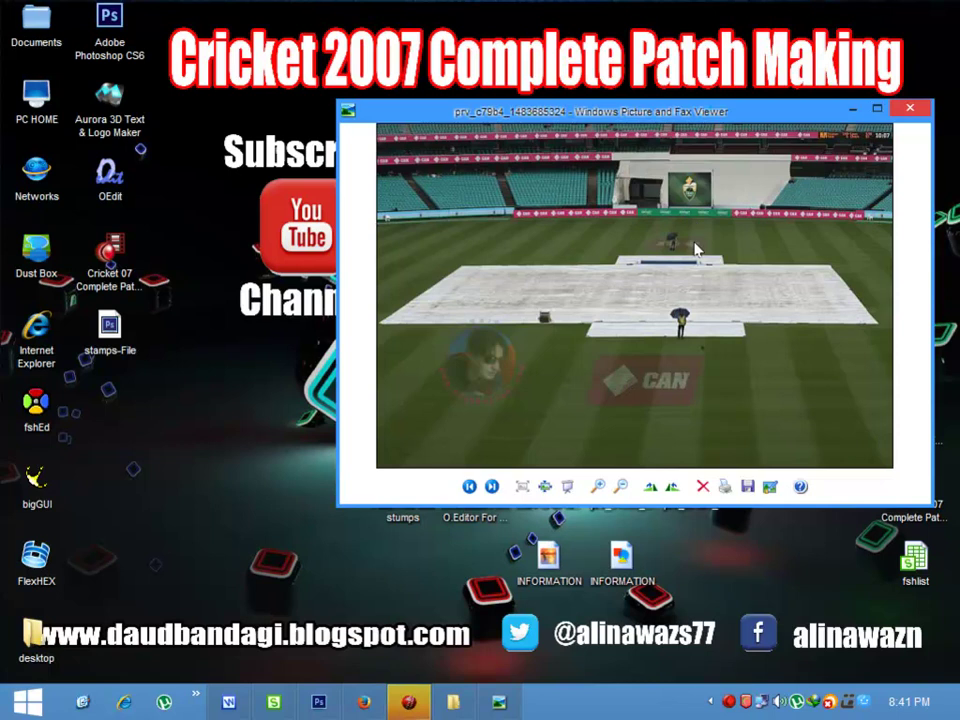
left_click(907, 110)
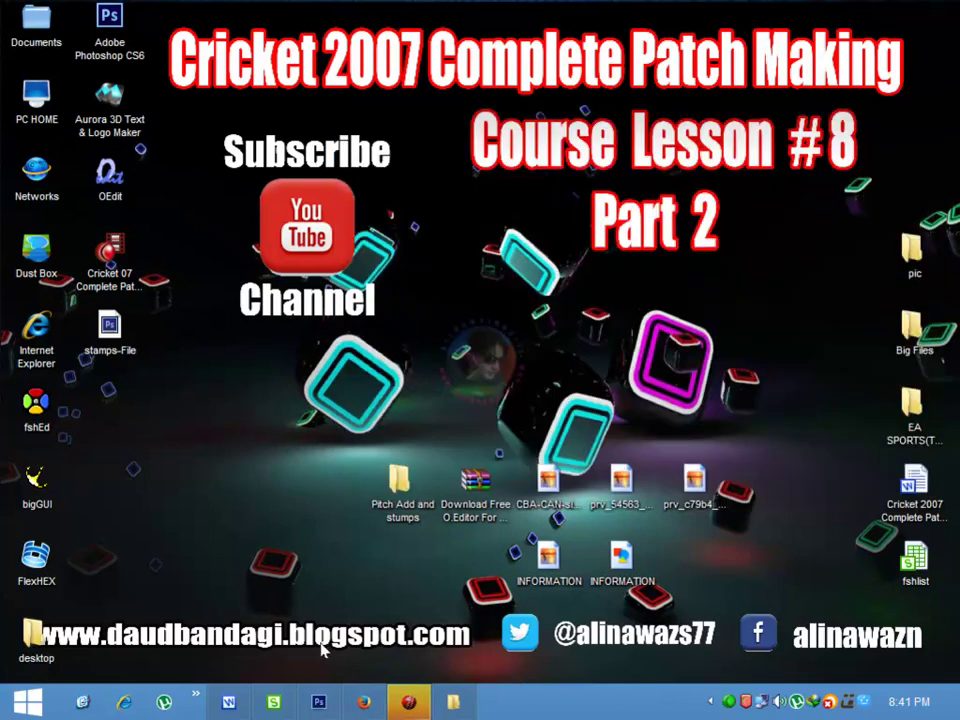
left_click(319, 702)
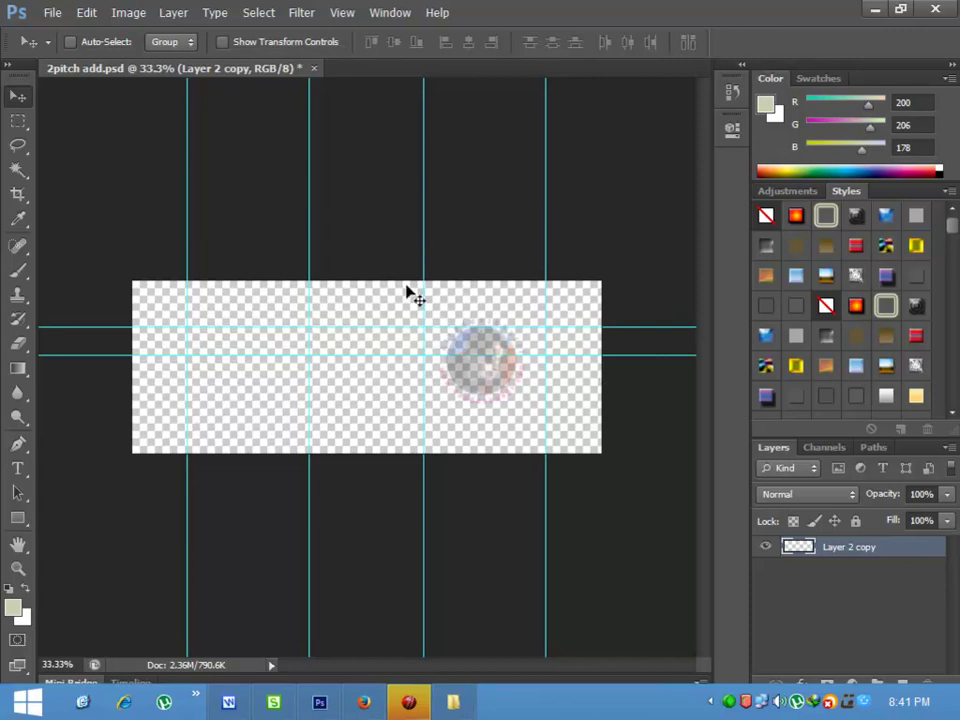
left_click(870, 8)
double_click(706, 483)
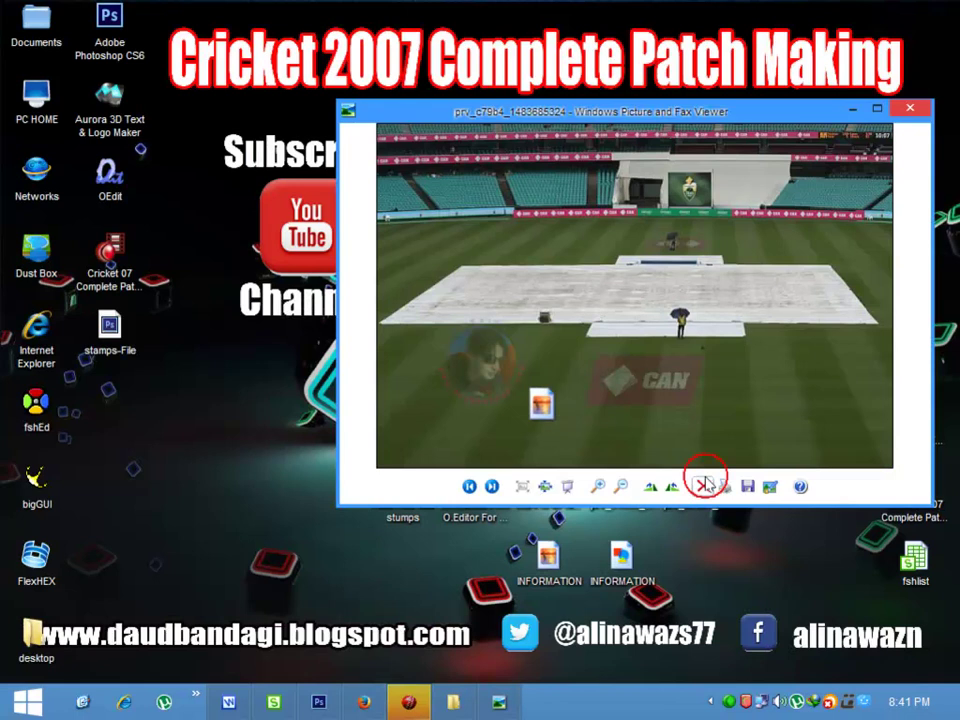
key("alt+F4")
left_click_drag(706, 478, 483, 72)
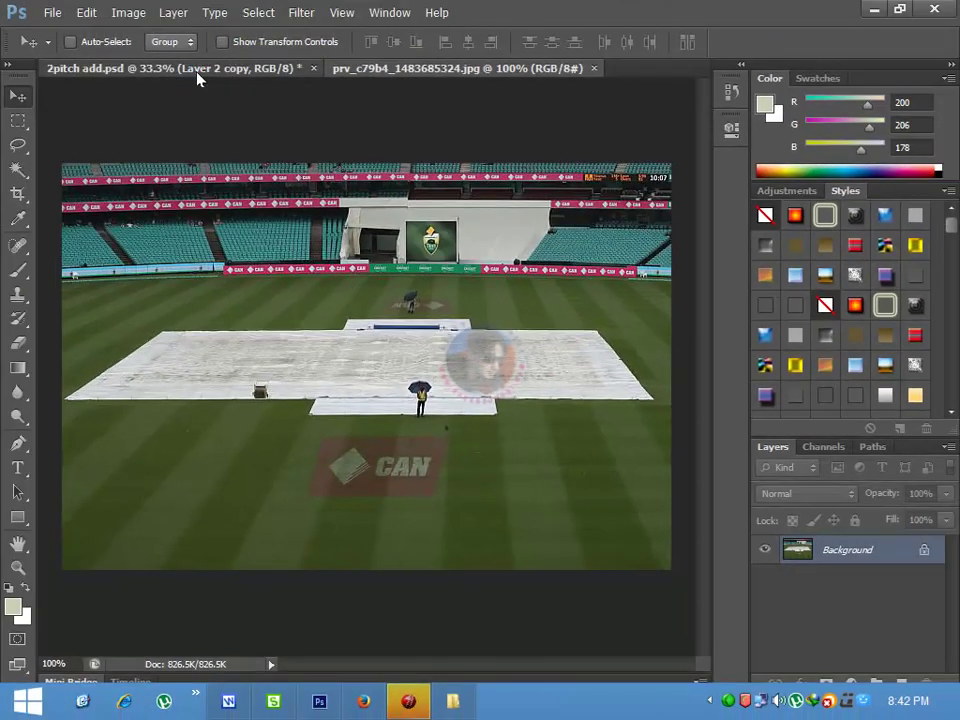
left_click_drag(197, 79, 258, 80)
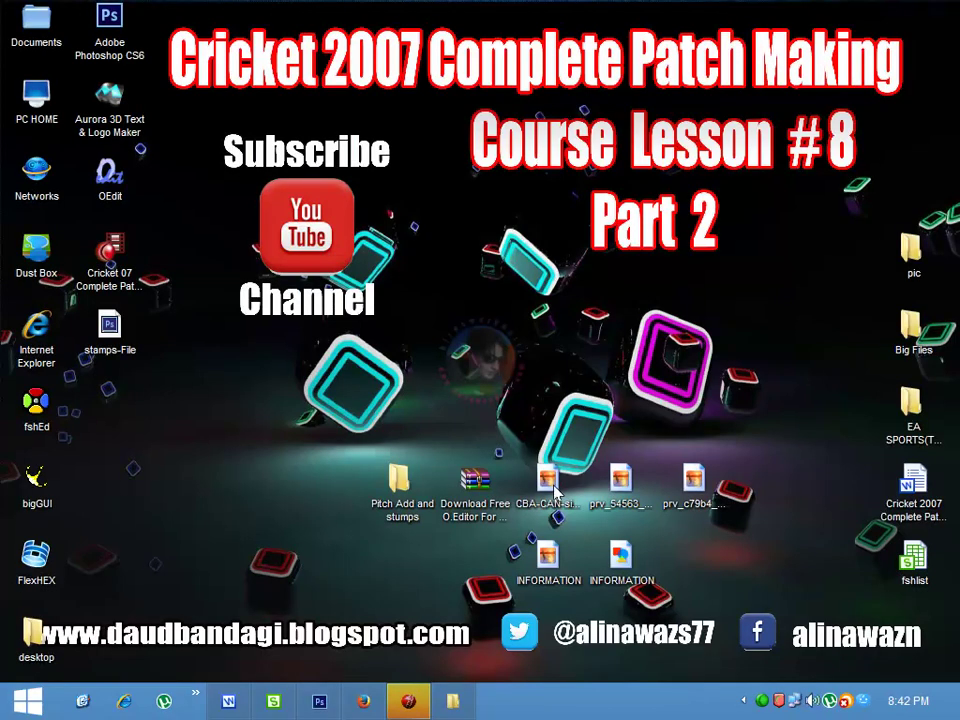
Step: Preview the CBA-CAN-signoff_RGB_800 logo on the desktop and open it as a separate Photoshop document
double_click(556, 490)
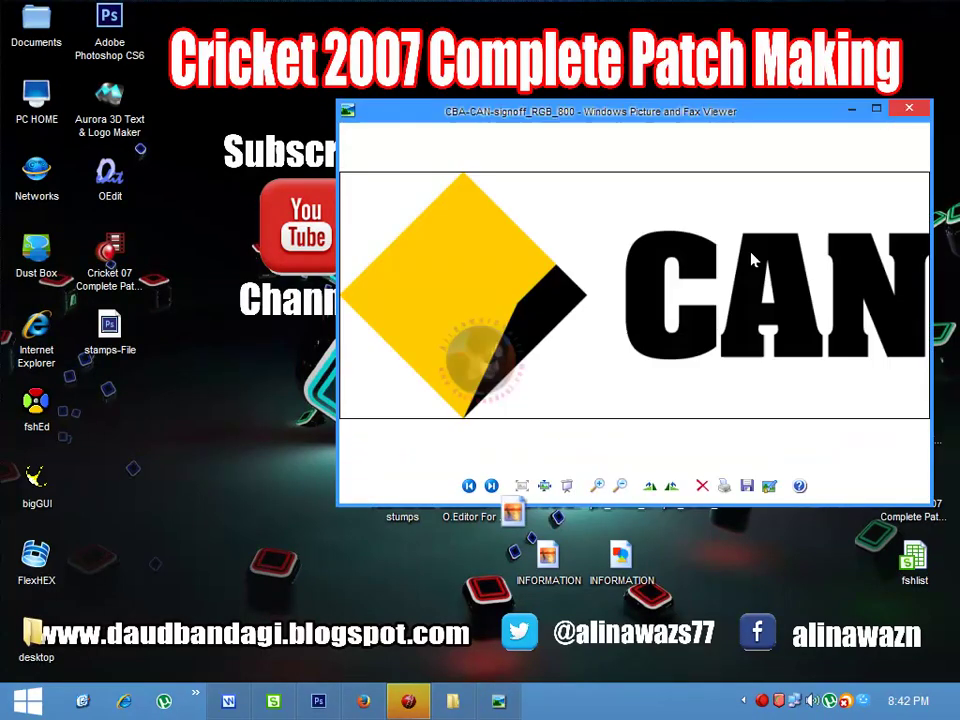
left_click(917, 104)
left_click_drag(575, 490, 636, 72)
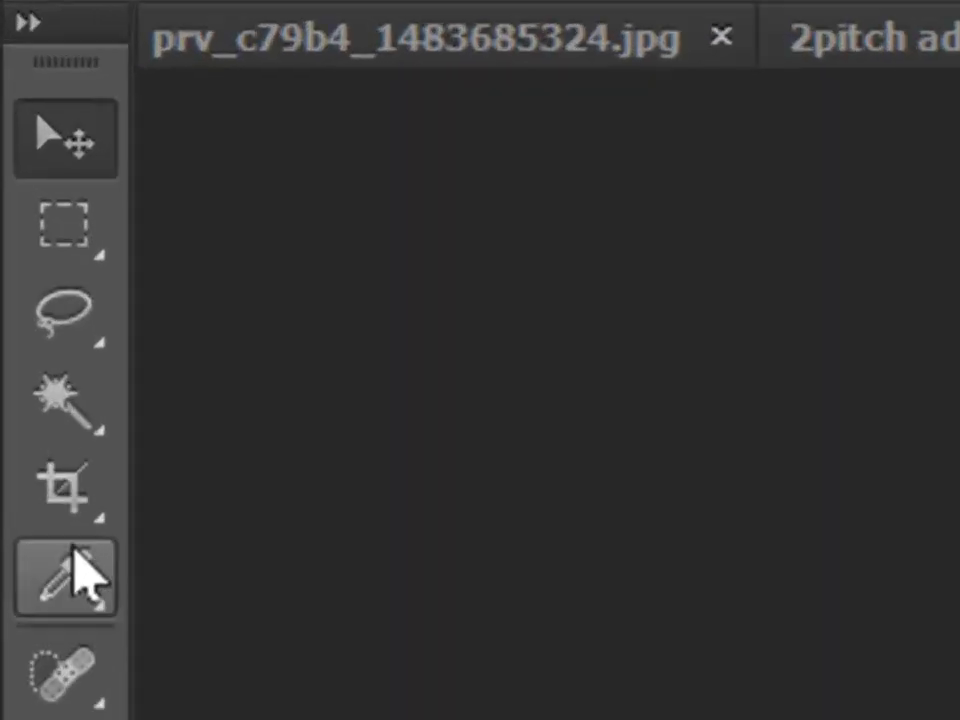
Step: Select the logo's white background with the Magic Wand, convert the Background to Layer 0, delete the white area and deselect
left_click(78, 470)
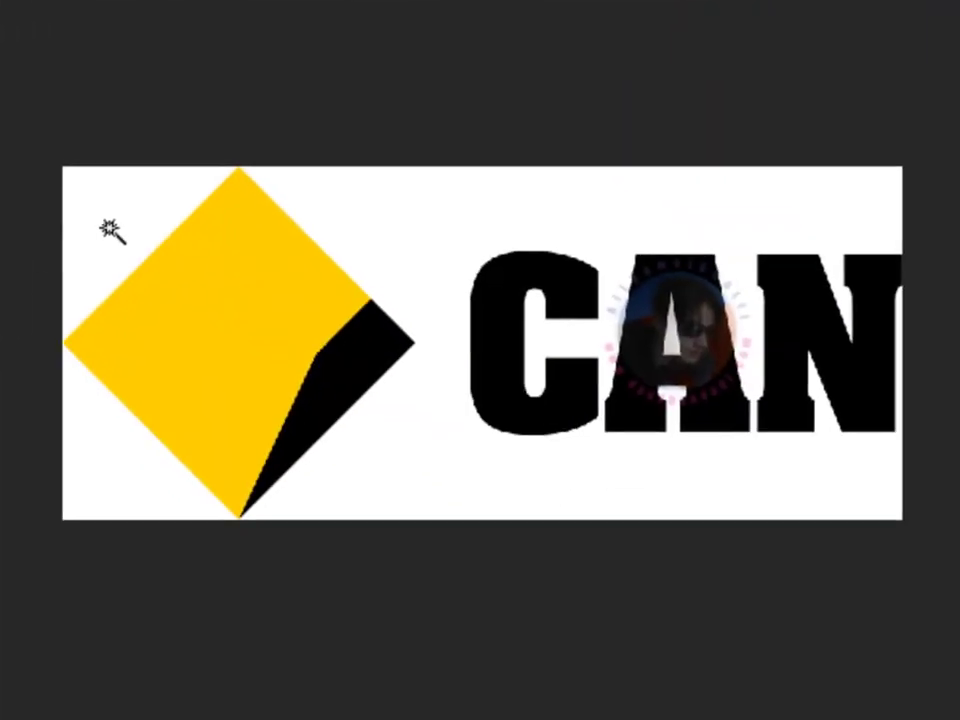
left_click(112, 230)
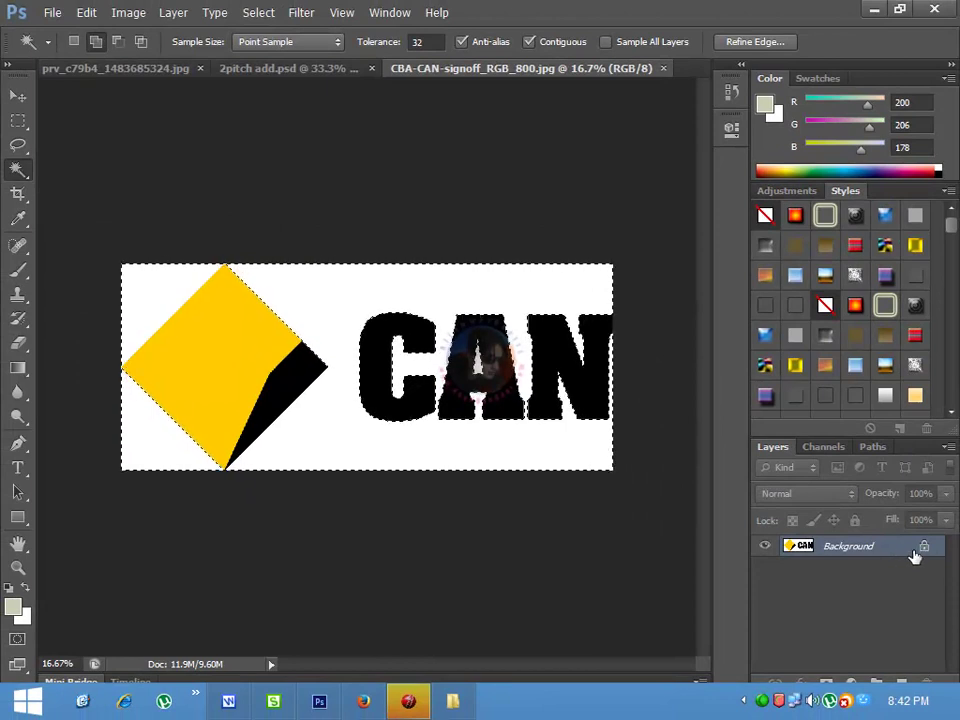
double_click(916, 557)
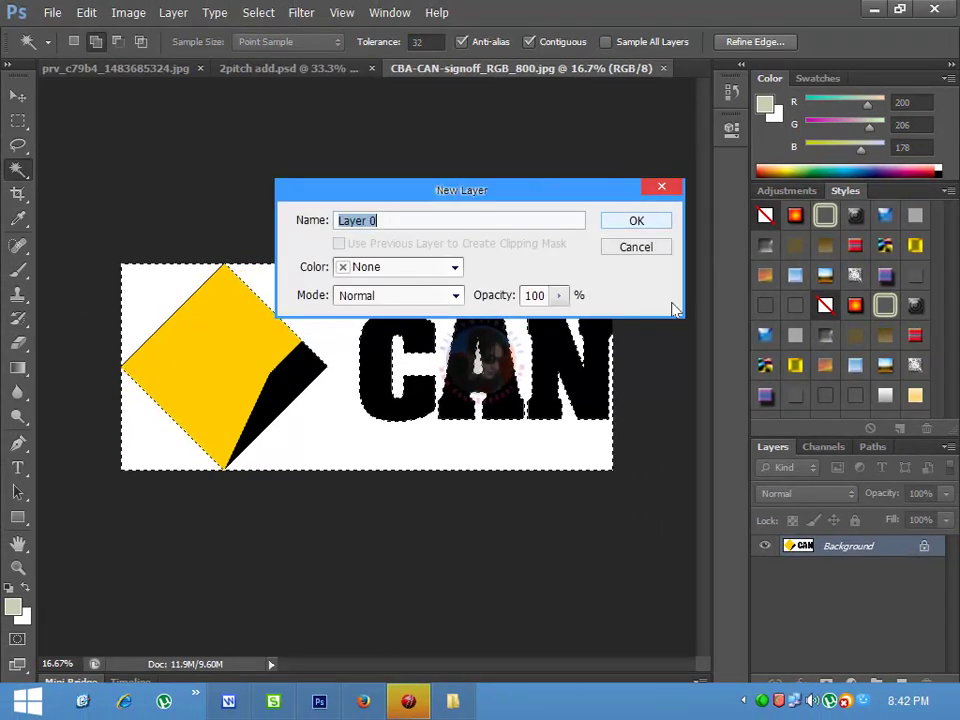
left_click(636, 221)
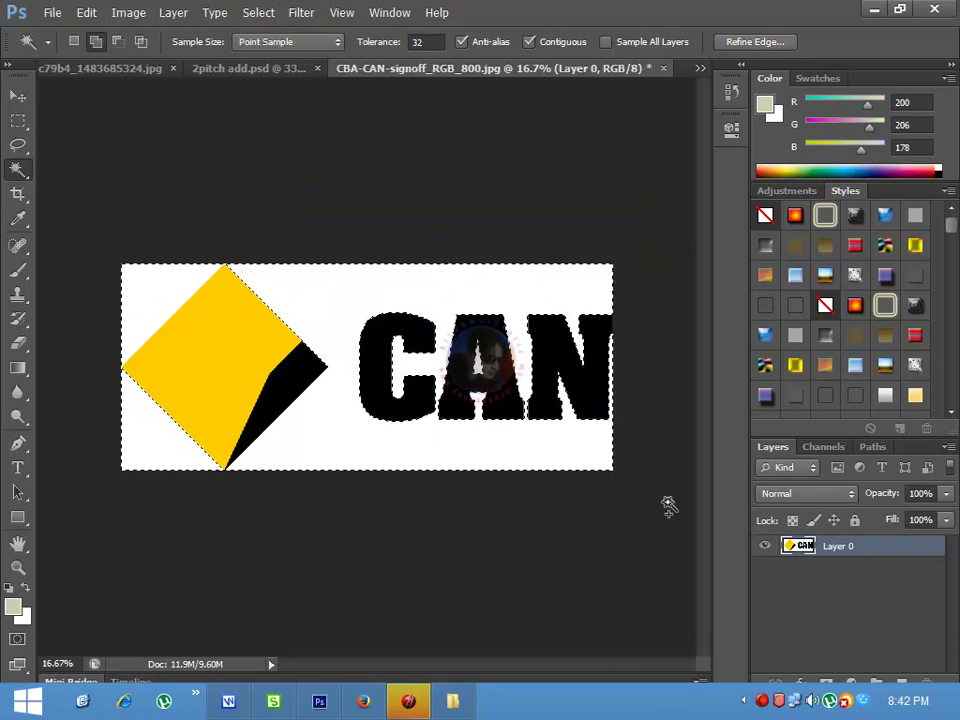
key("Delete")
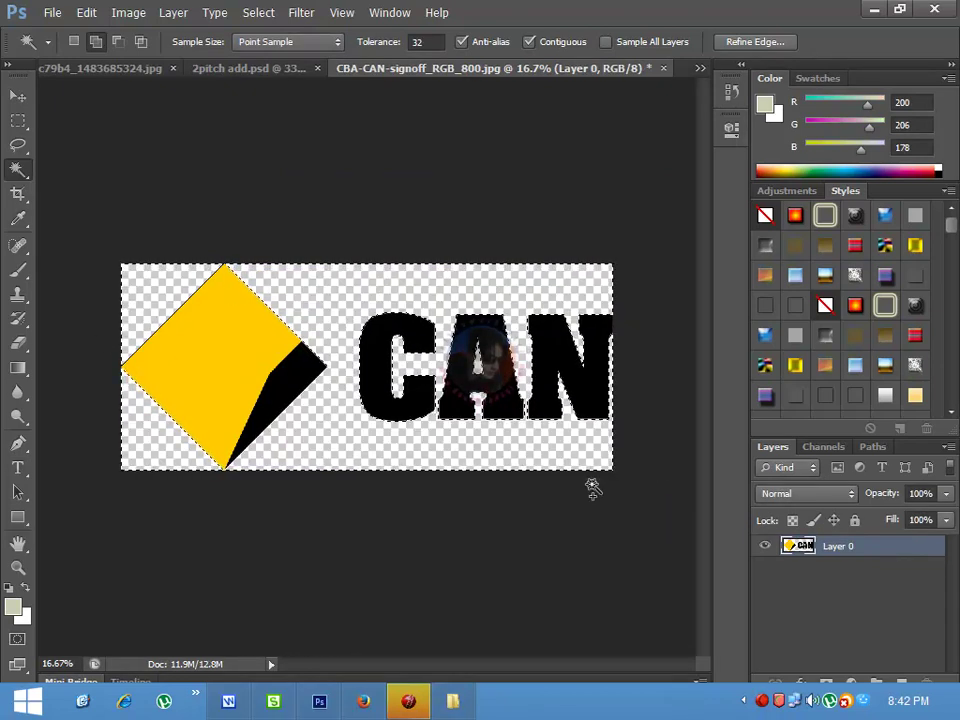
key("ctrl+d")
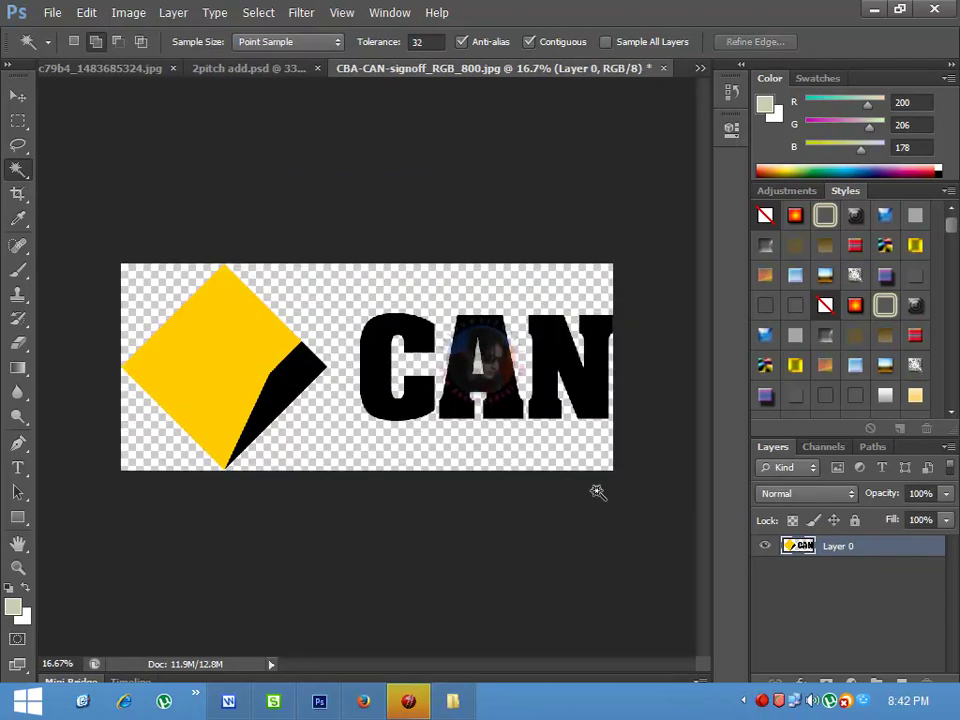
Step: Scale the logo down around its centre to about half its size with Free Transform
left_click(20, 96)
mouse_move(242, 340)
left_mouse_down()
mouse_move(234, 343)
mouse_move(246, 339)
left_mouse_up()
left_click(236, 342)
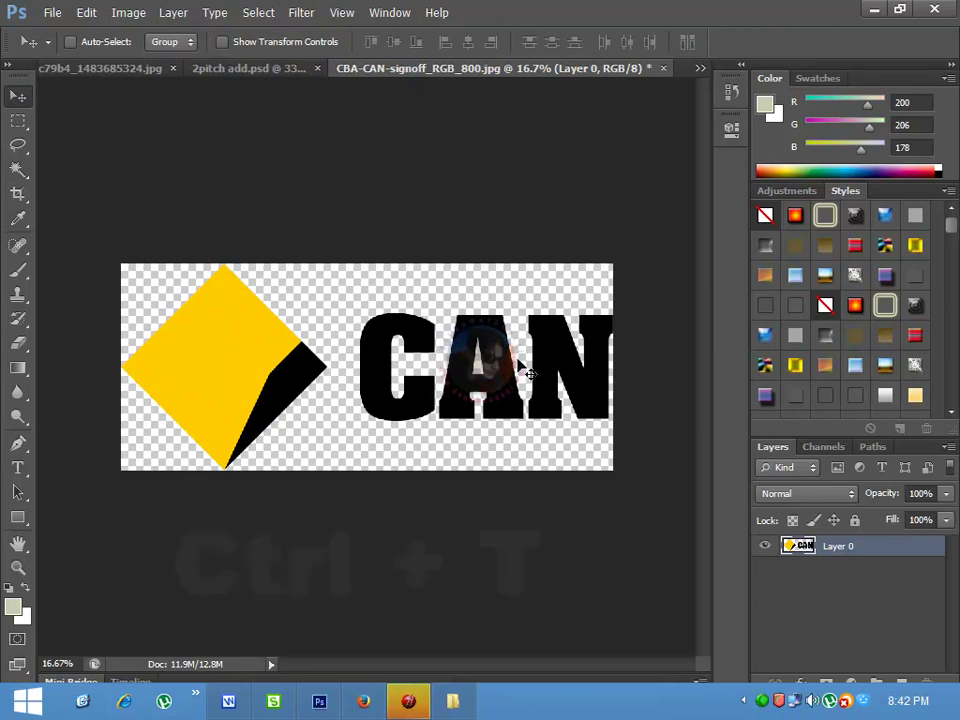
key("ctrl+t")
left_click_drag(614, 267, 489, 330)
left_click(600, 446)
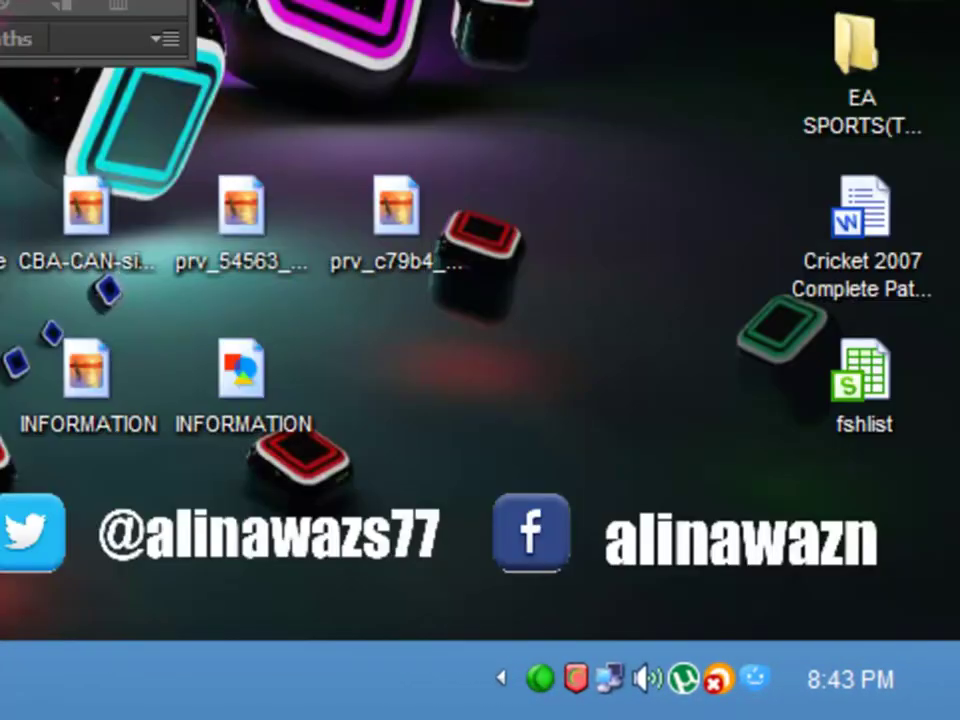
Step: Enlarge the Photoshop window to fill the desktop and expand the layer list for the logo document
left_click_drag(197, 62, 943, 617)
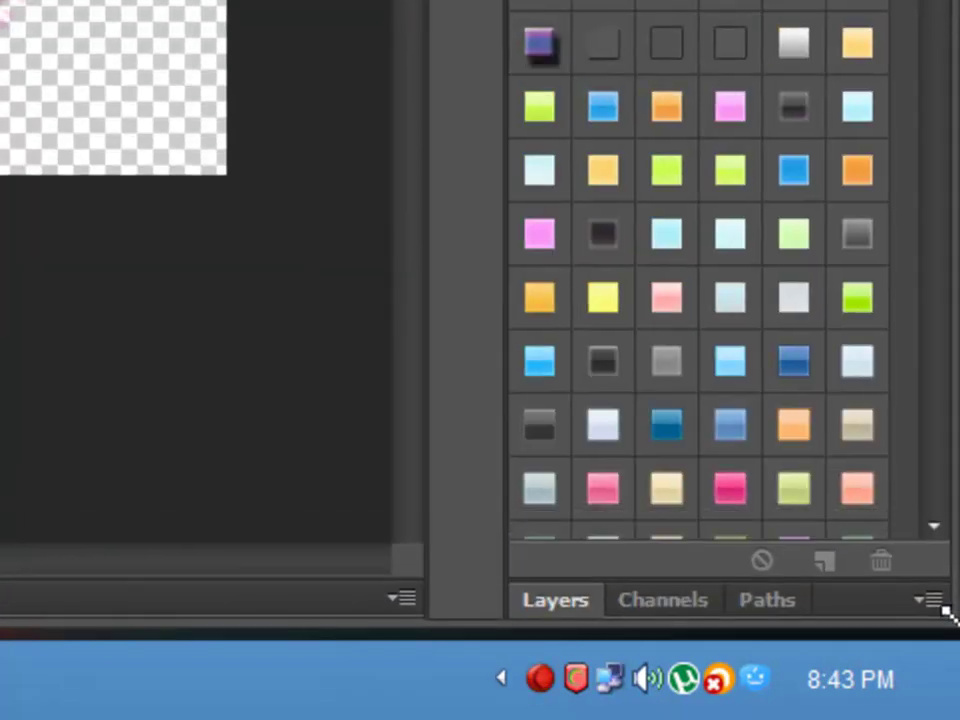
left_click(620, 598)
left_click(583, 5)
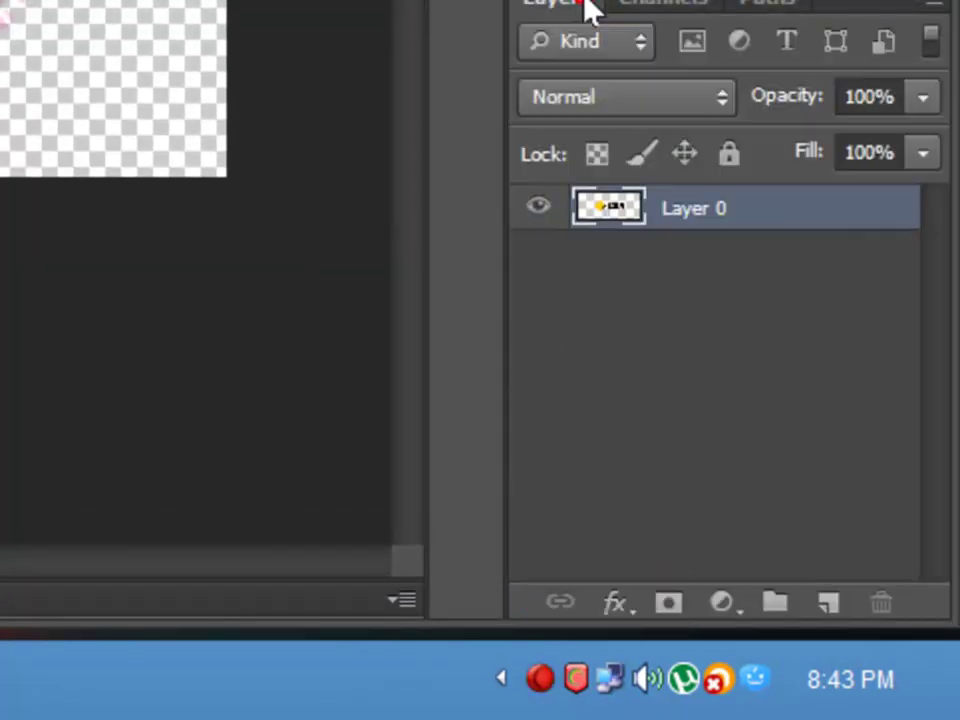
Step: Add a Hue/Saturation adjustment layer over the logo with Lightness at +100, and collapse its settings
left_click(736, 604)
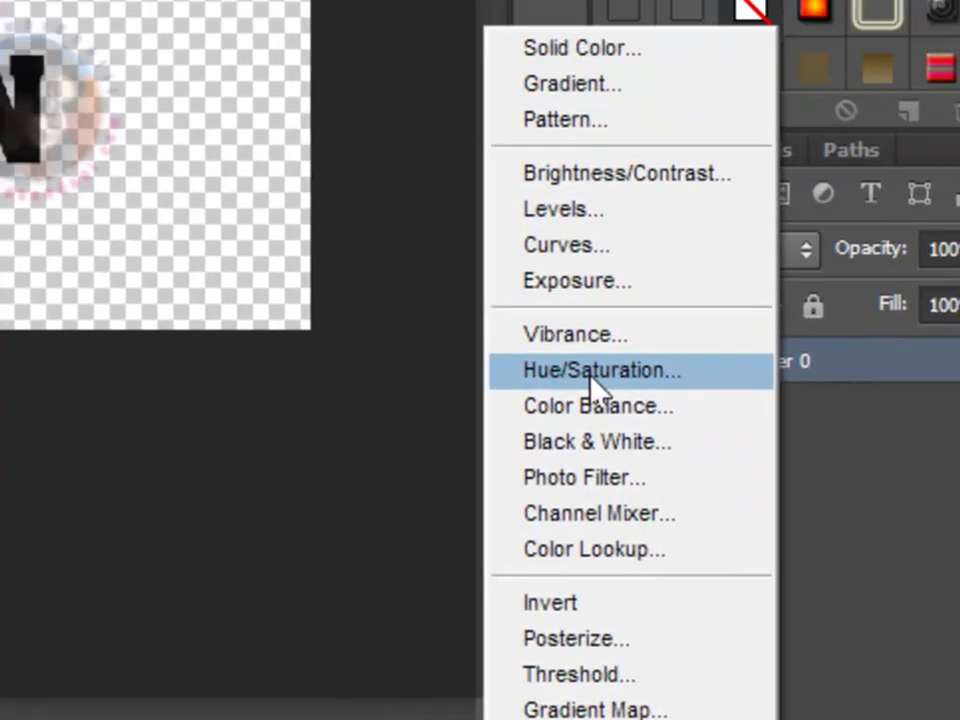
left_click(591, 378)
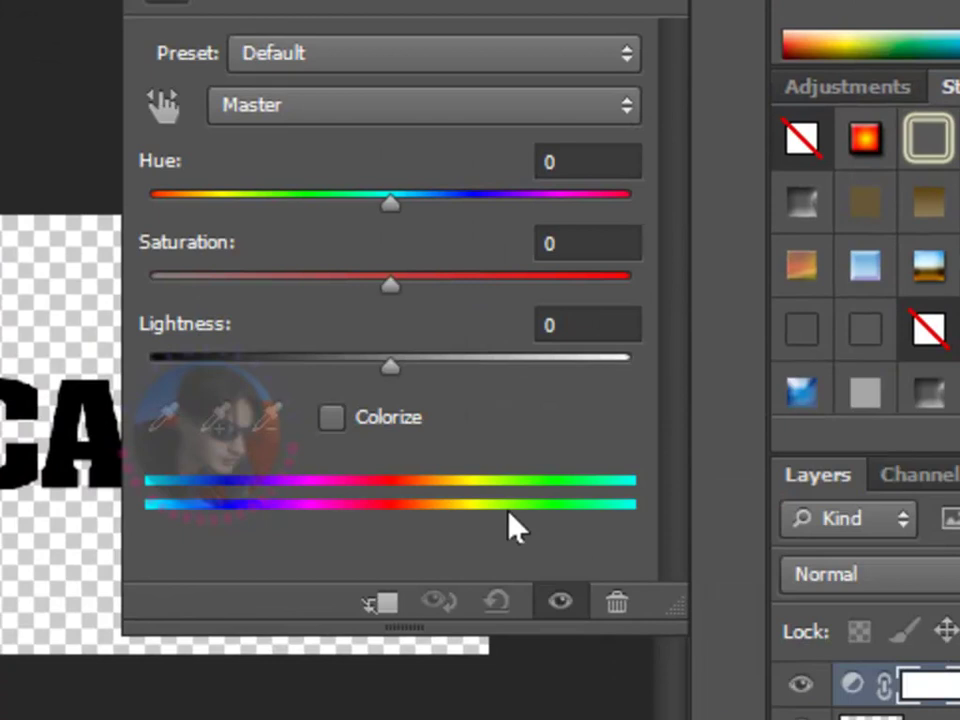
left_click_drag(390, 366, 664, 403)
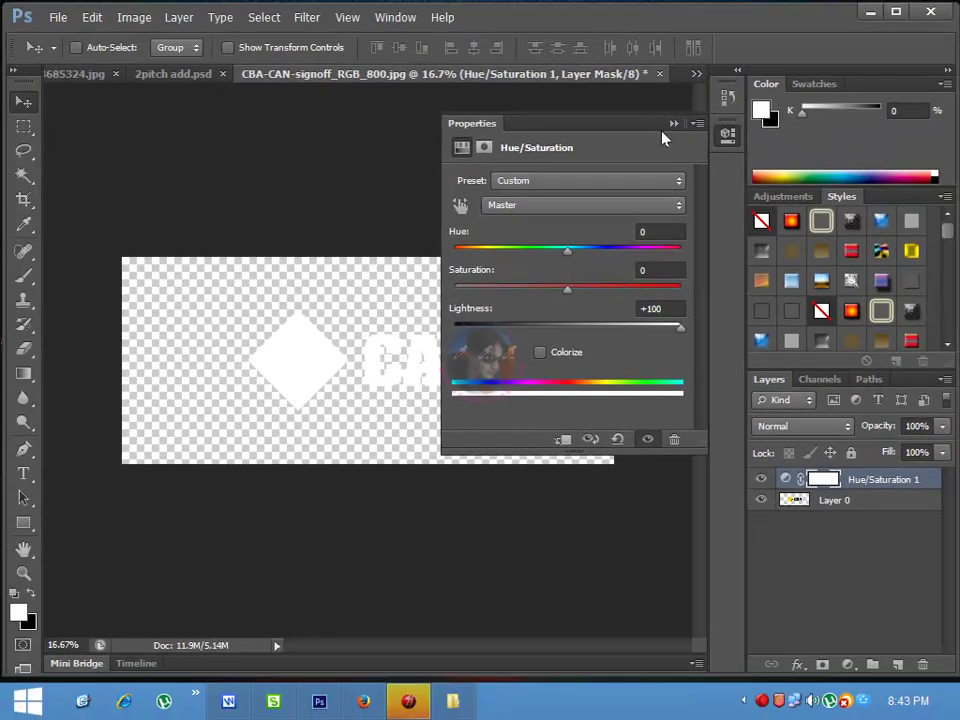
left_click(645, 27)
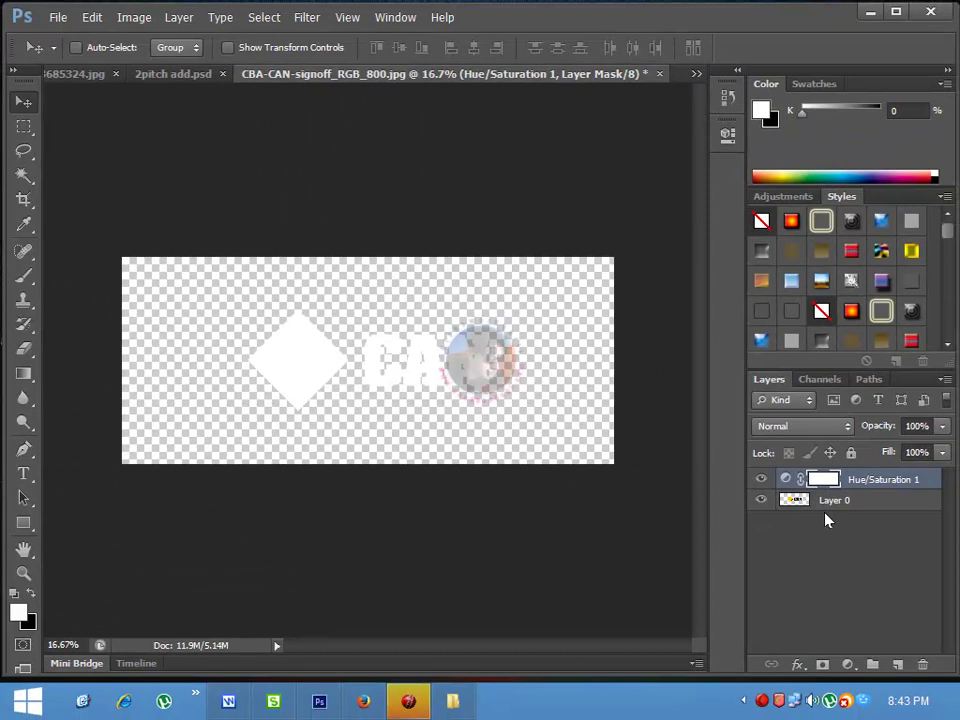
Step: Merge the Hue/Saturation 1 adjustment layer and Layer 0 into a single layer
left_click(860, 500)
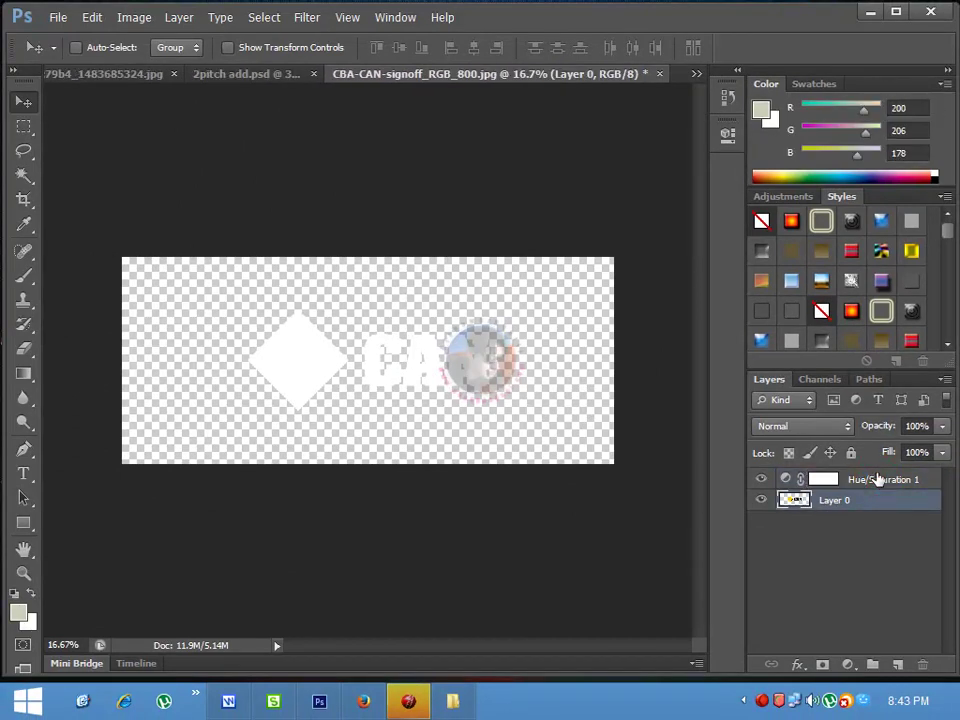
left_click(875, 480)
left_click(875, 500, "shift")
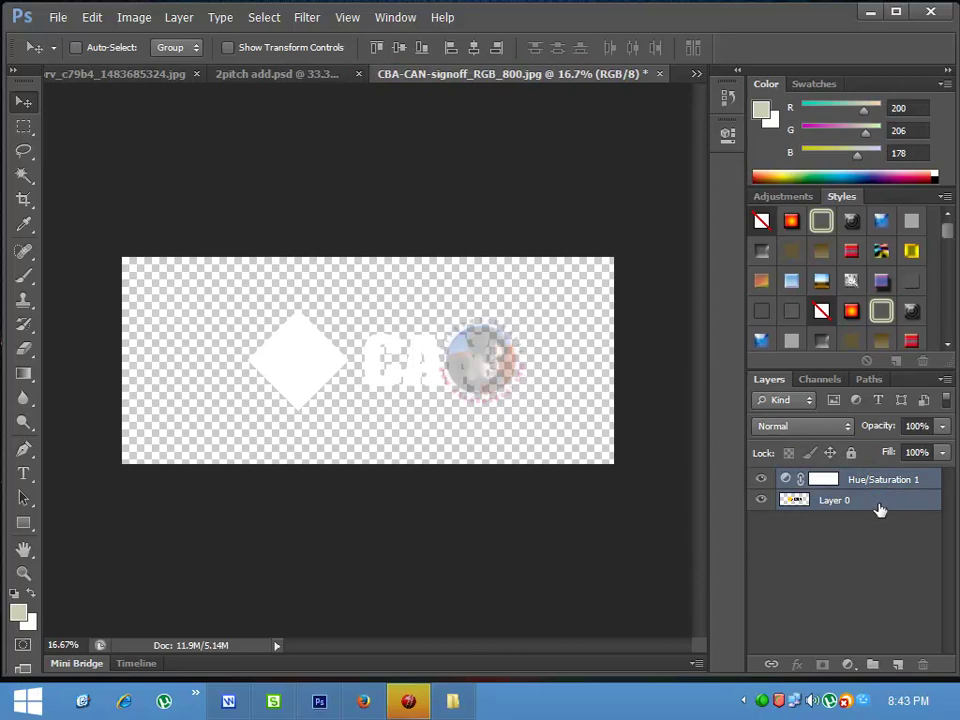
right_click(878, 508)
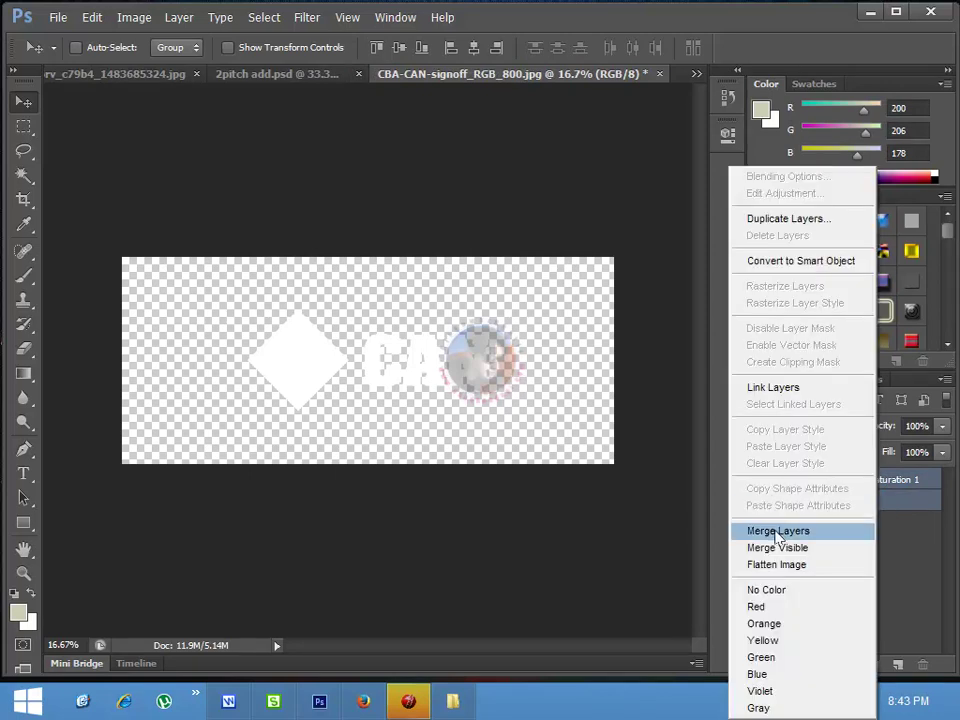
left_click(805, 538)
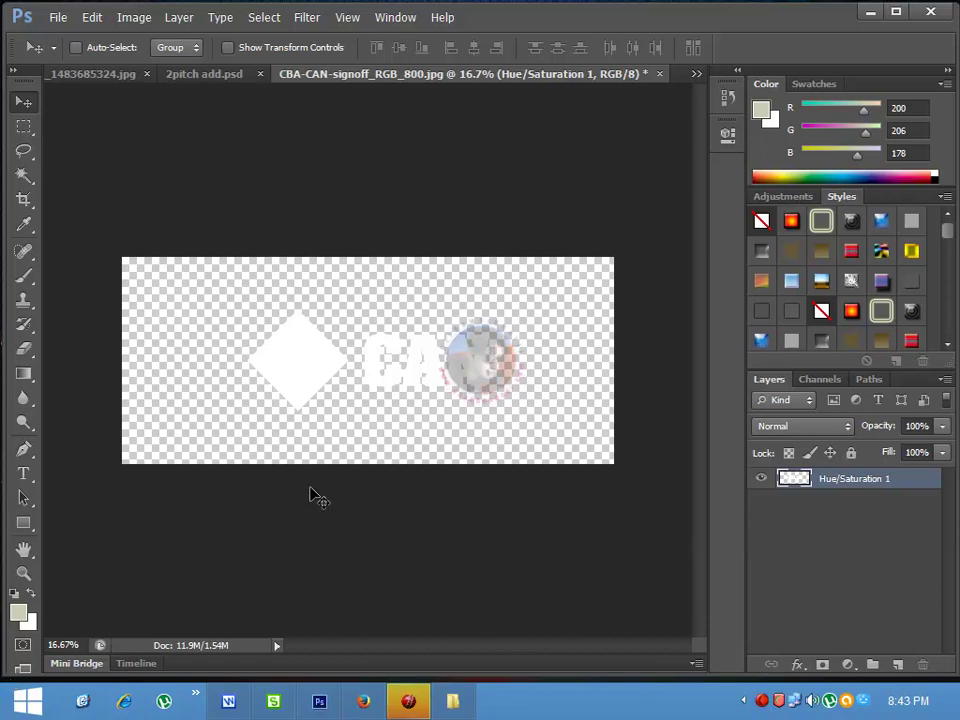
Step: Draw a rectangle shape about 2088 by 1036 px around the logo and move its layer beneath the logo layer
left_click(24, 522)
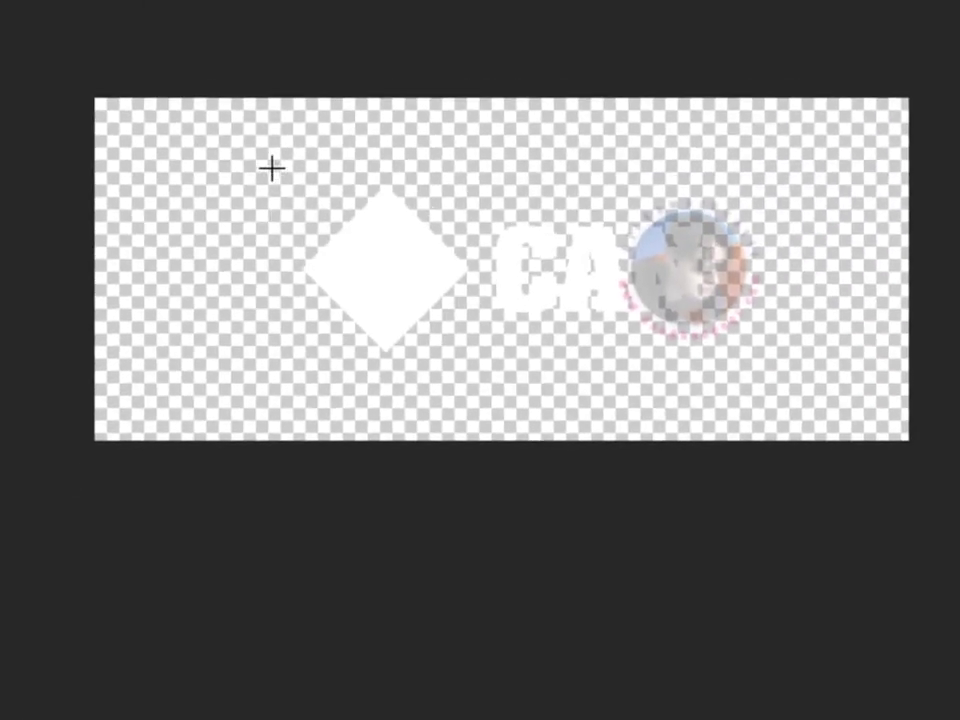
left_click_drag(251, 134, 791, 401)
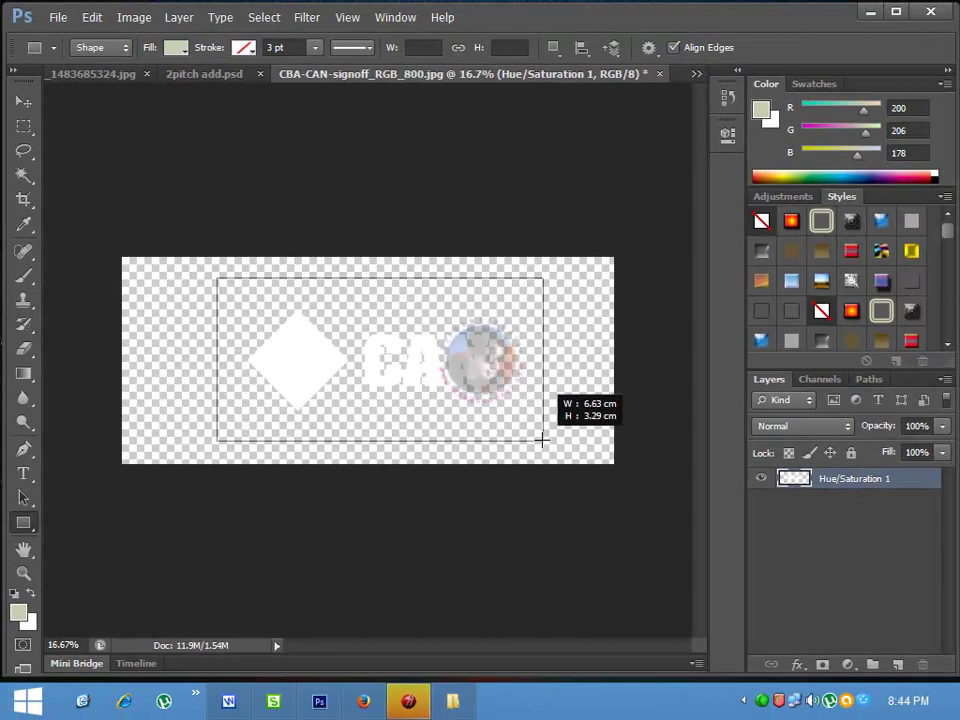
left_click_drag(541, 439, 541, 439)
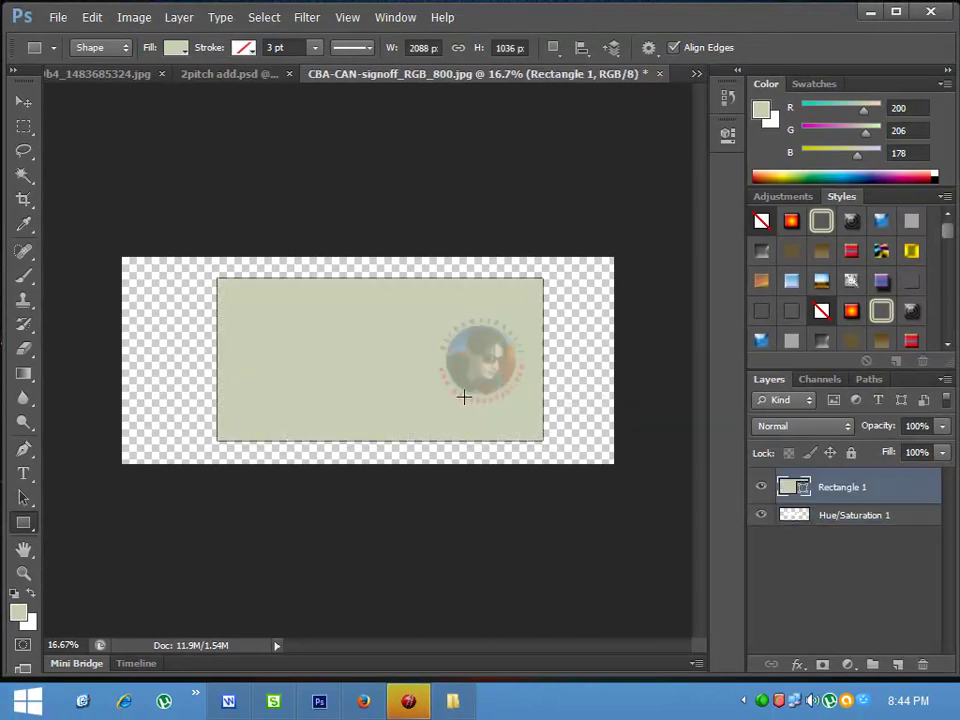
left_click(916, 486)
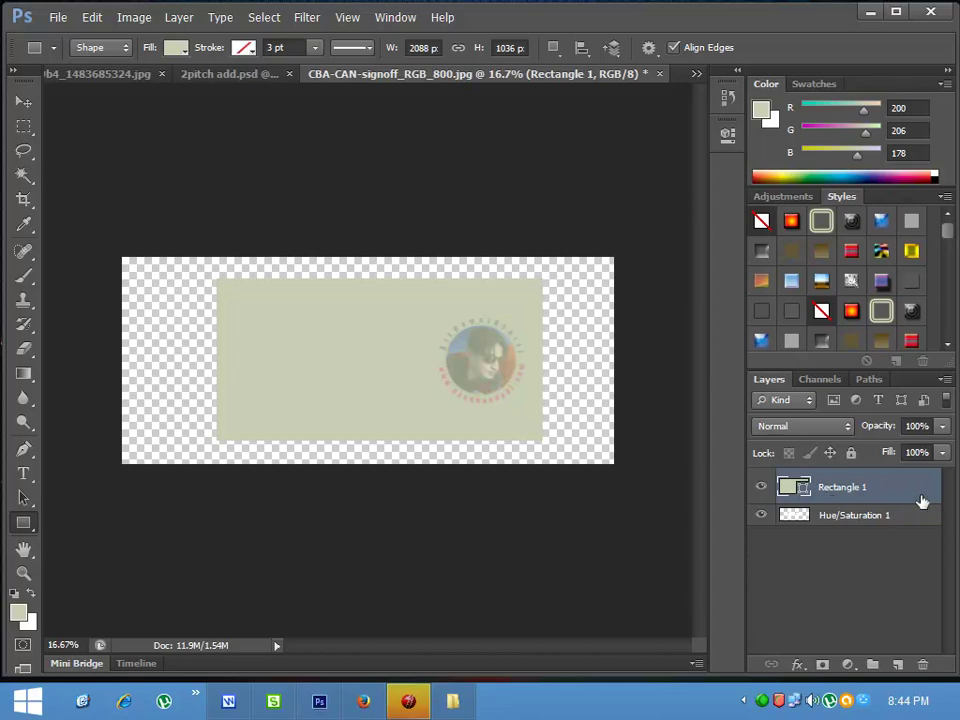
left_click_drag(918, 484, 913, 575)
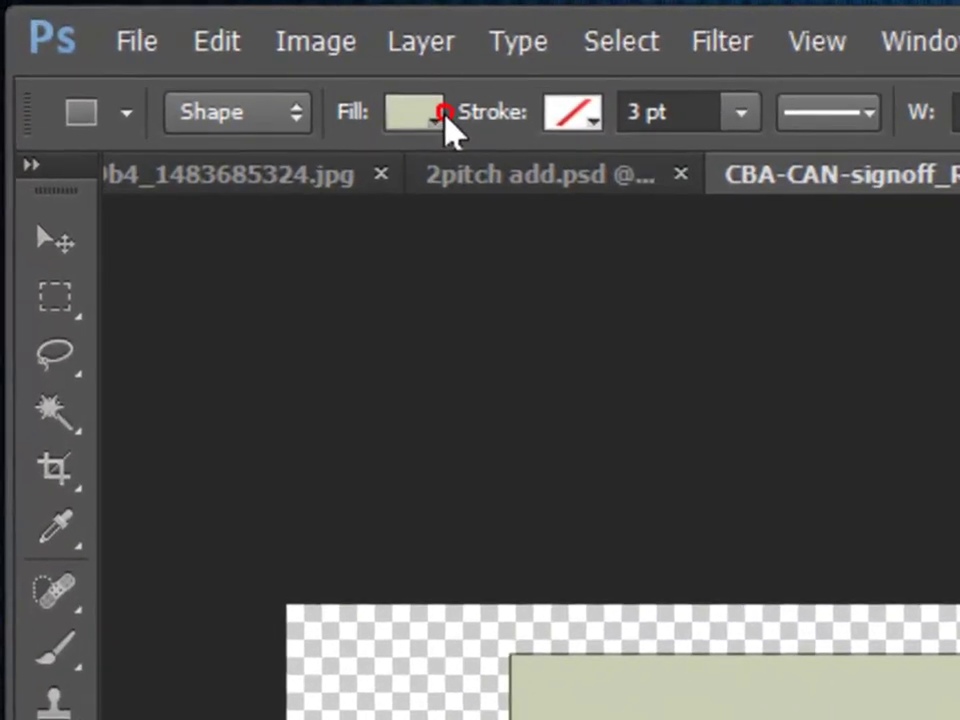
Step: Change the rectangle's fill colour to the deep pink swatch
left_click(187, 48)
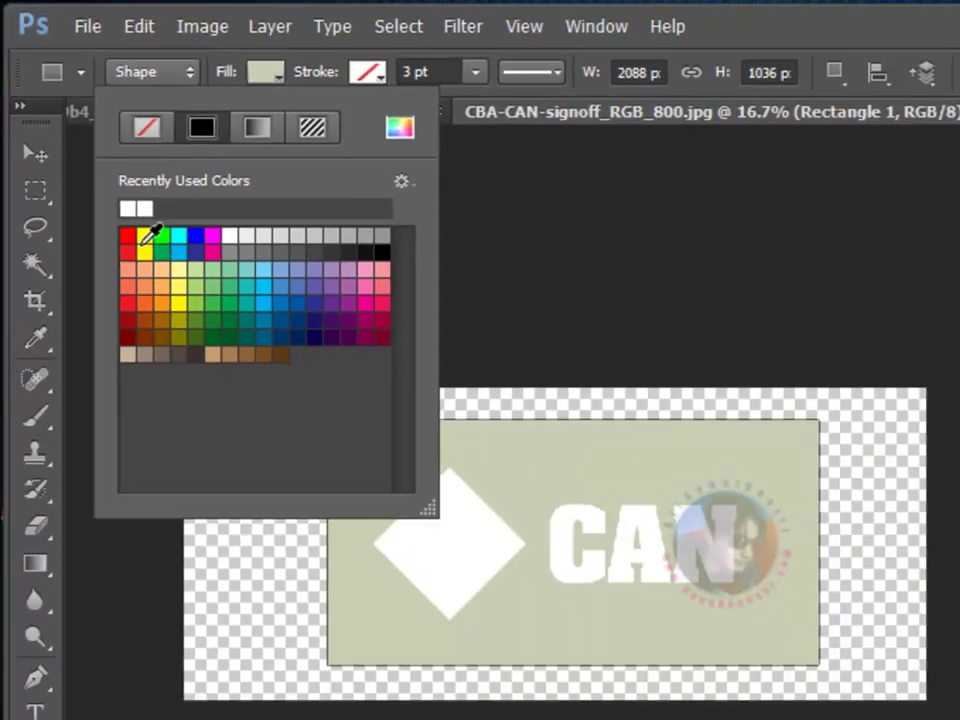
left_click(197, 366)
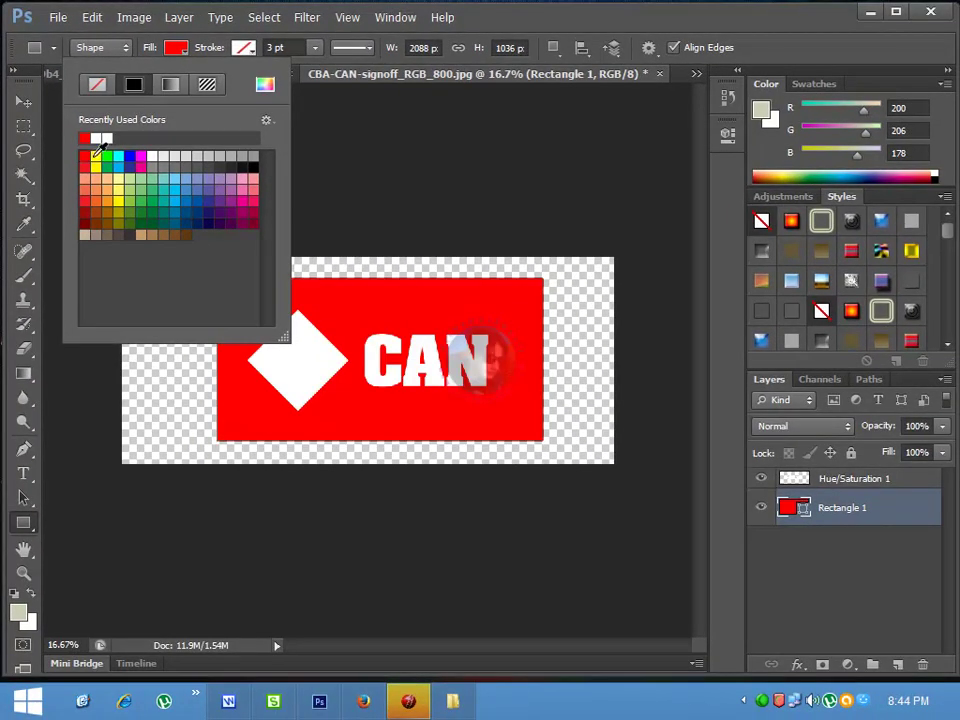
left_click(140, 157)
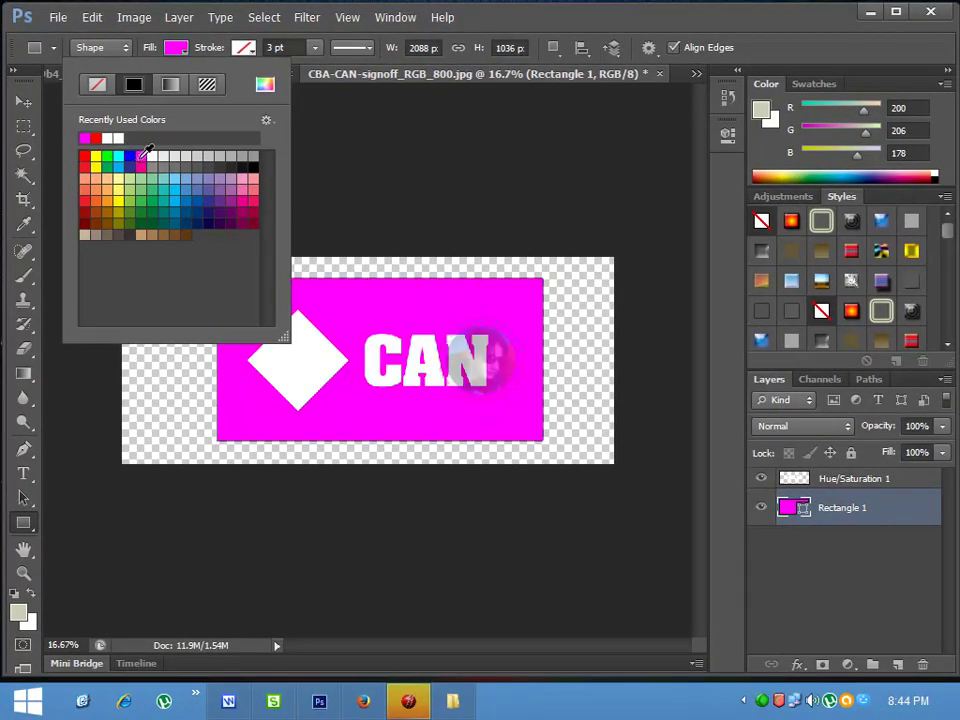
left_click(139, 165)
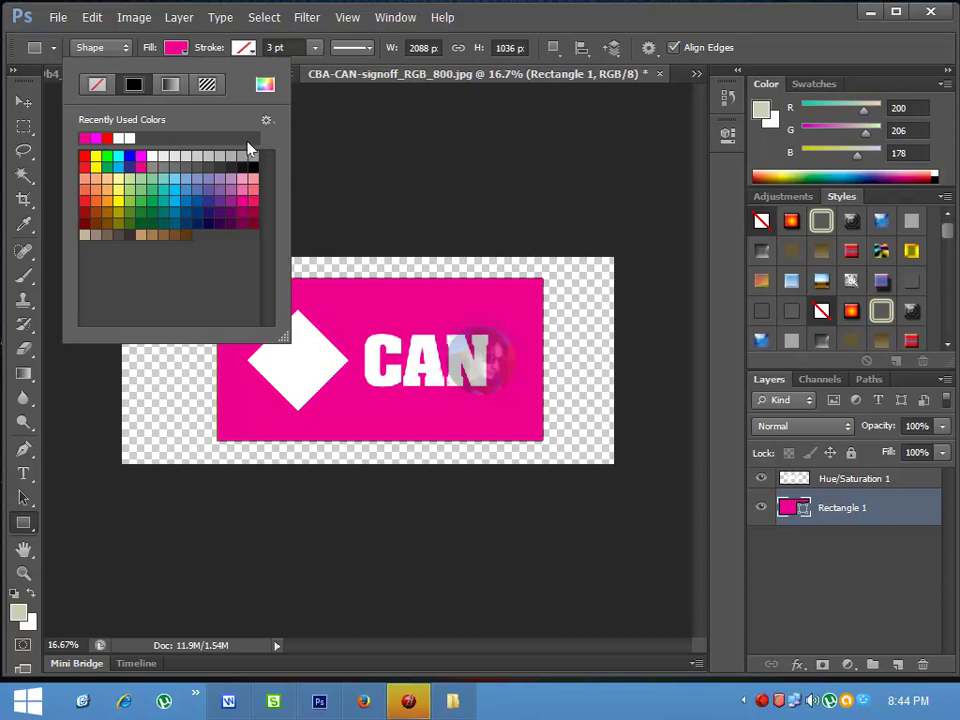
left_click(519, 86)
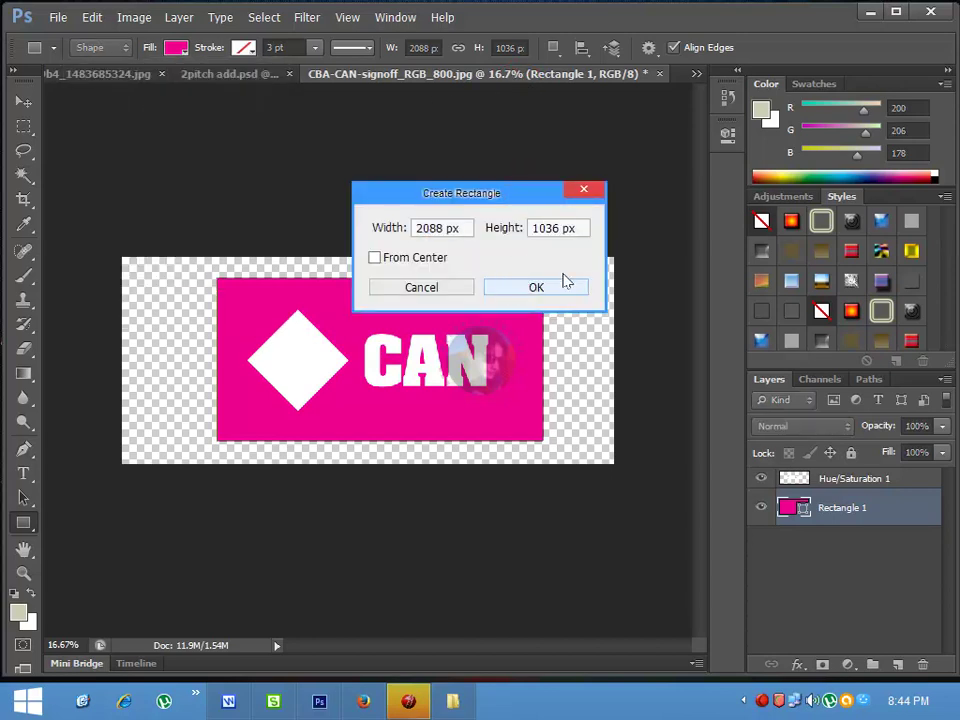
Step: Sample the faded CAN advert on the grass in prv_c79b4_1483685324.jpg as the foreground colour, and close that photo
left_click(584, 189)
left_click(227, 78)
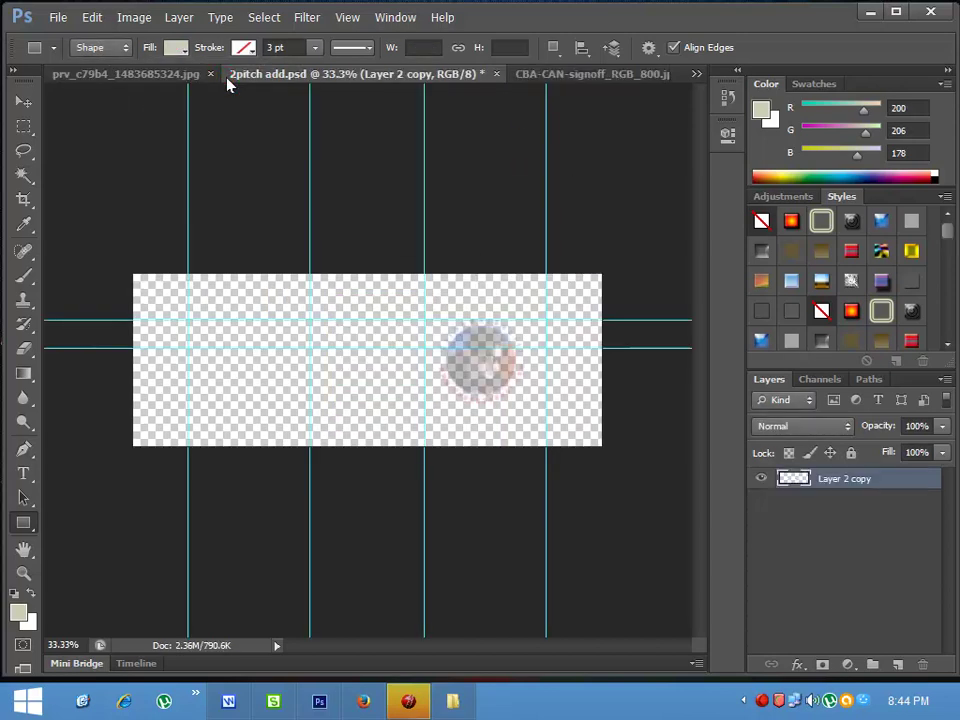
left_click(156, 75)
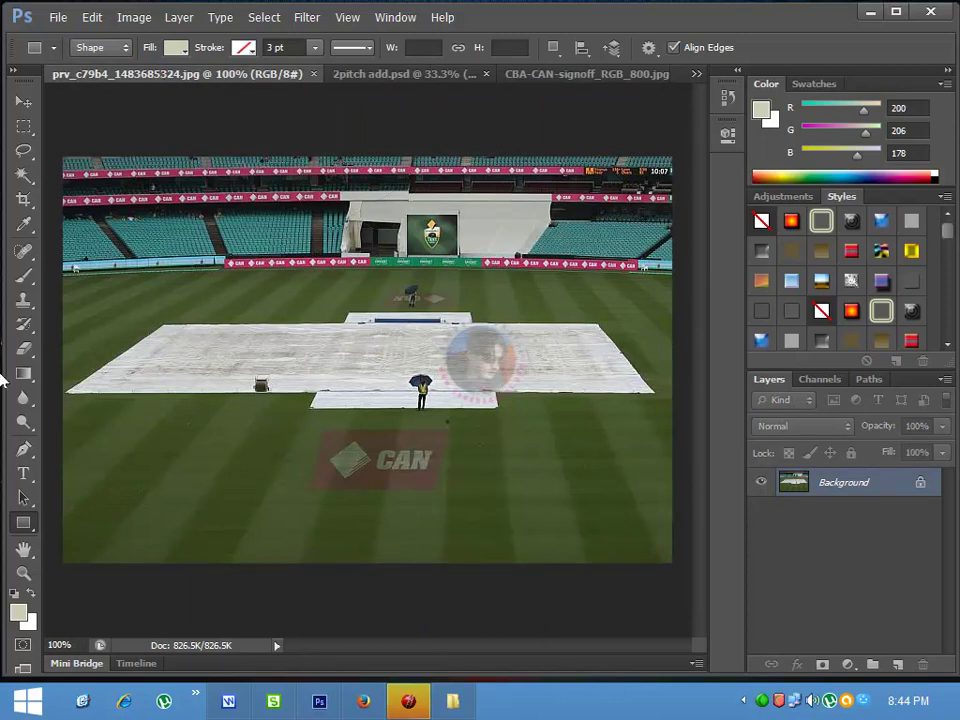
left_click(25, 225)
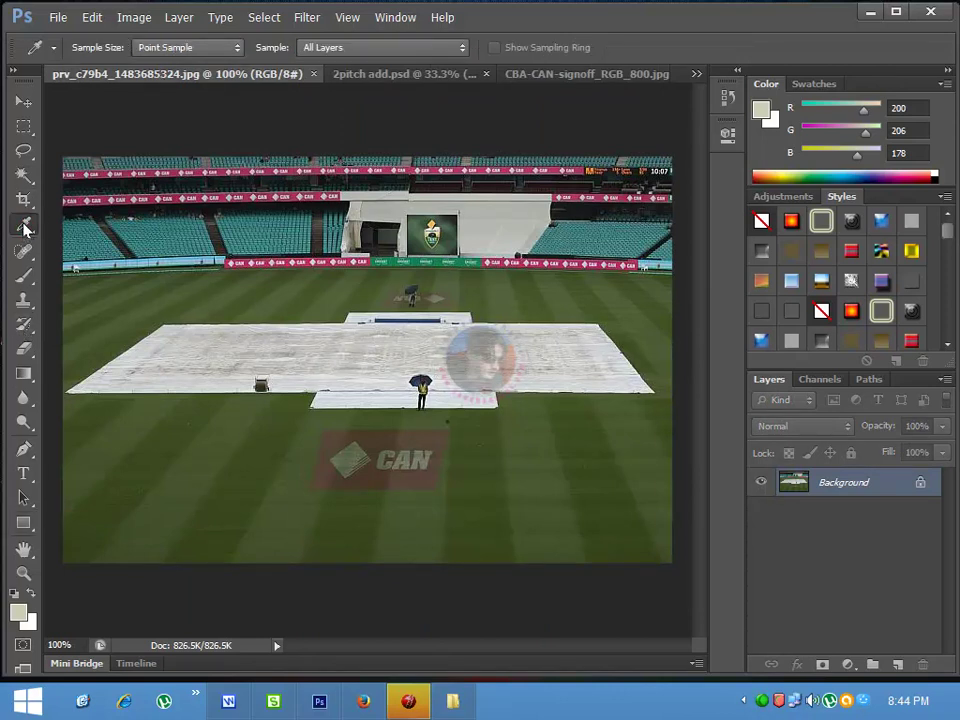
left_click_drag(379, 479, 410, 480)
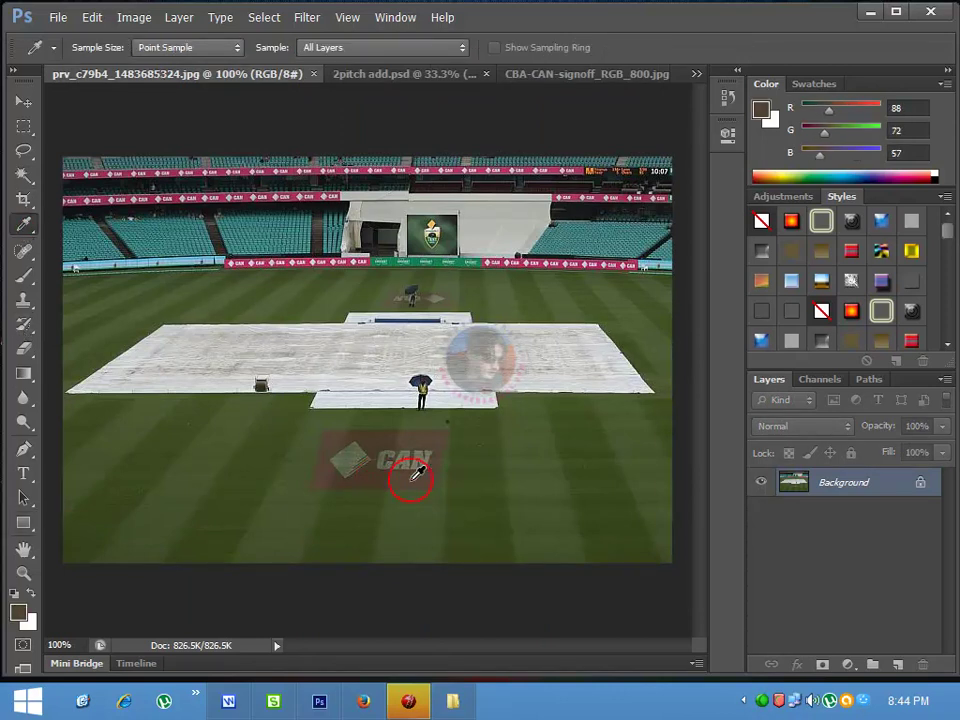
left_click(313, 74)
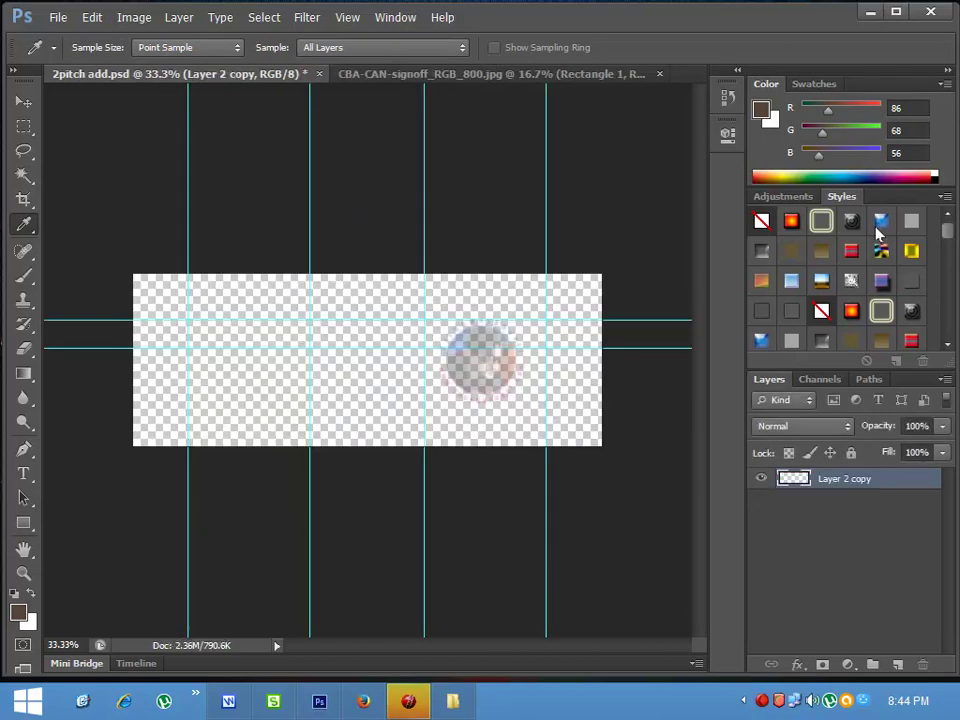
Step: Preview the batsman photo prv_54563_1483685299.jpg from the desktop and open it in Photoshop
left_click(876, 12)
double_click(643, 487)
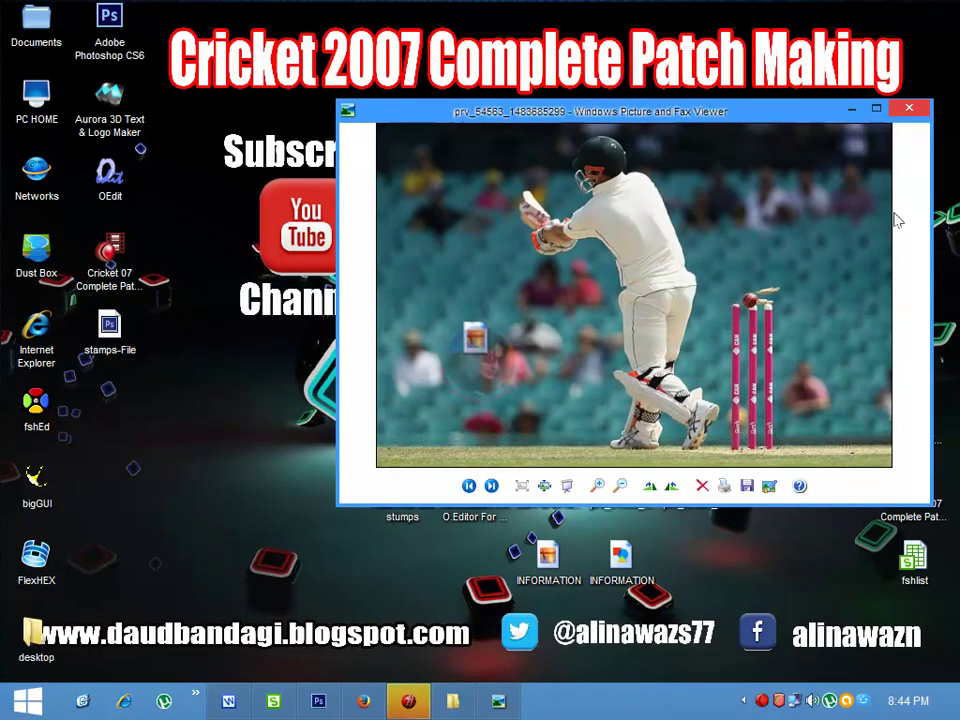
left_click(910, 115)
left_click_drag(628, 500, 686, 79)
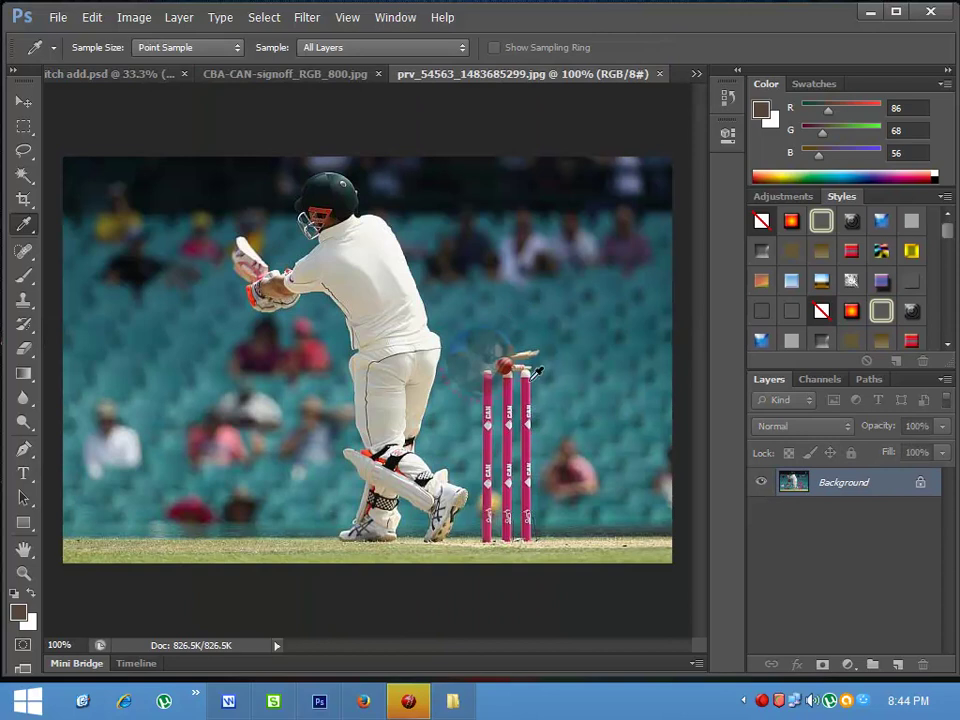
Step: Sample the stump's dark pink as the foreground colour and confirm it as b41452 in the CBA-CAN-signoff document
left_click(526, 393)
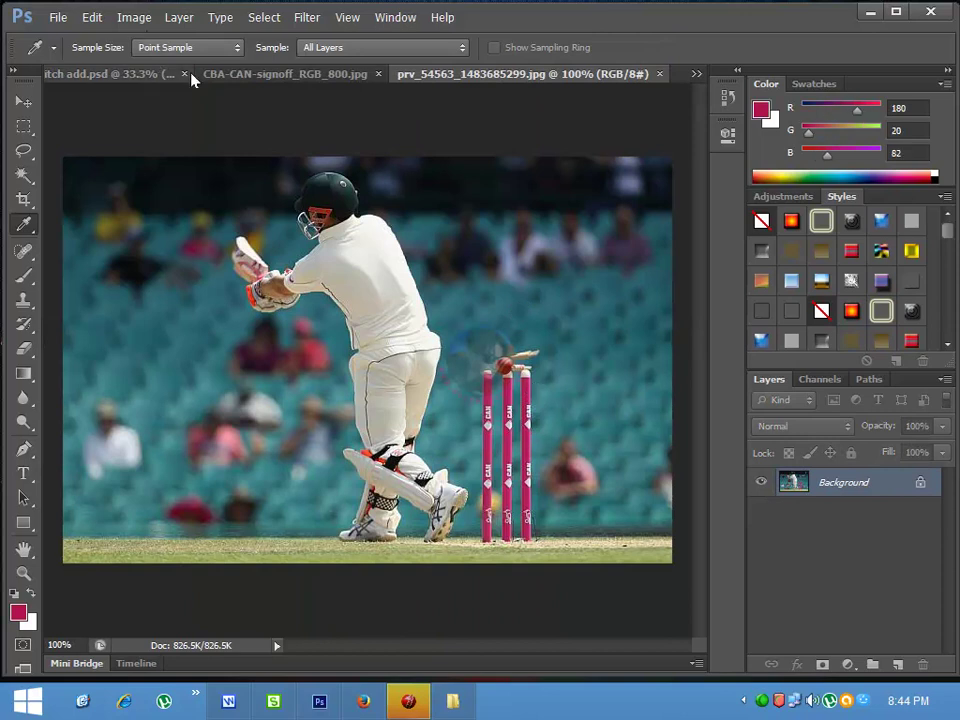
left_click(143, 72)
left_click(366, 74)
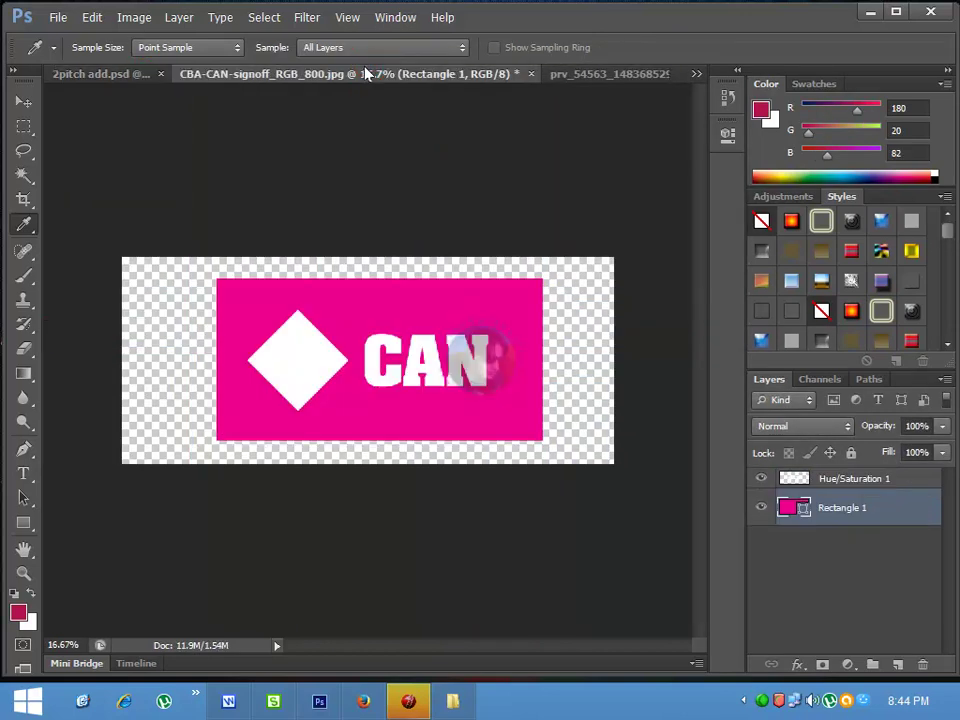
left_click(22, 613)
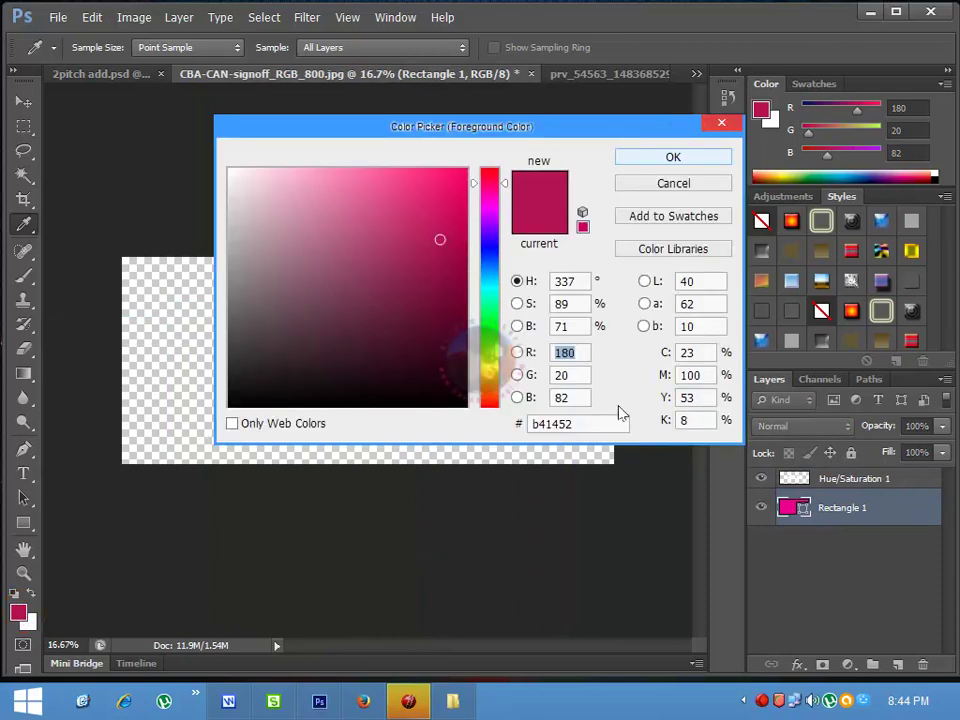
left_click(703, 159)
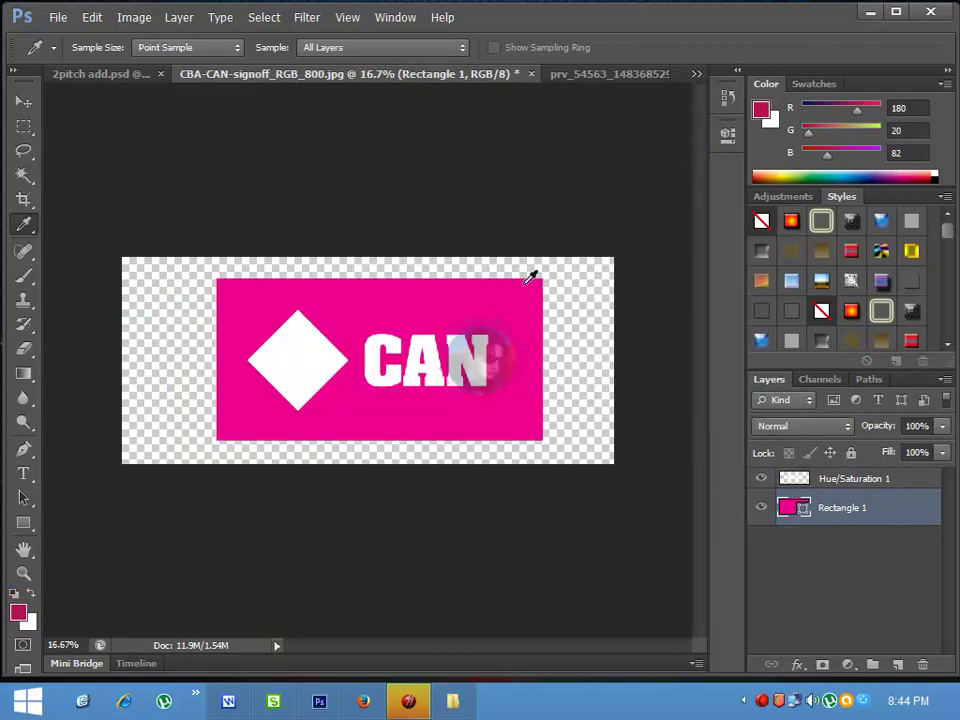
Step: Merge the Hue/Saturation 1 and Rectangle 1 layers, and shift the merged logo slightly on its canvas
left_click(18, 101)
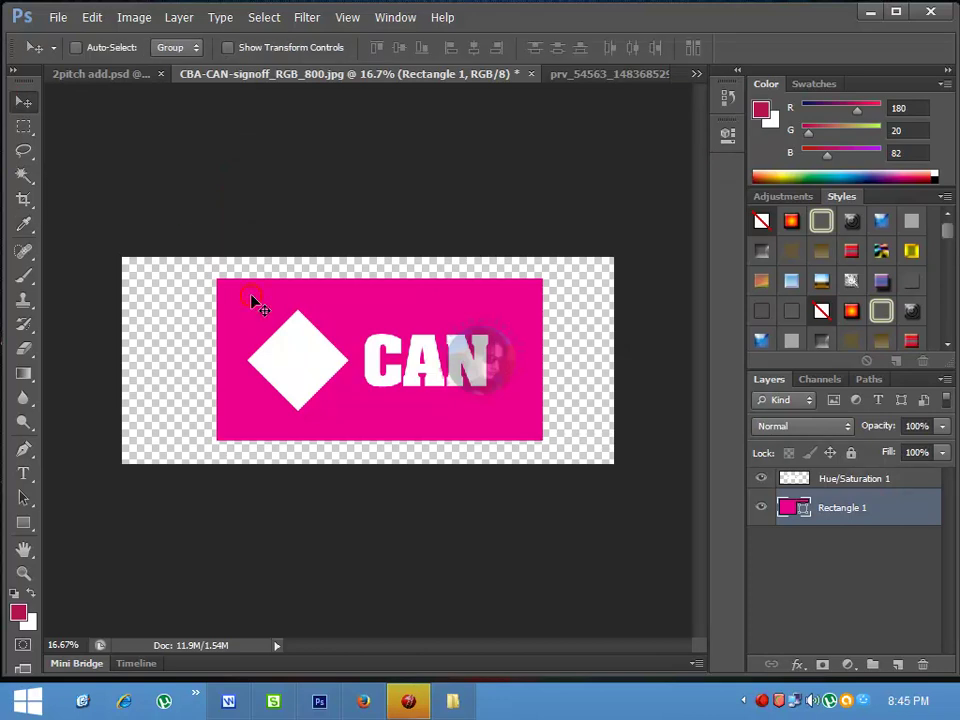
left_click(879, 480)
left_click(875, 522, "shift")
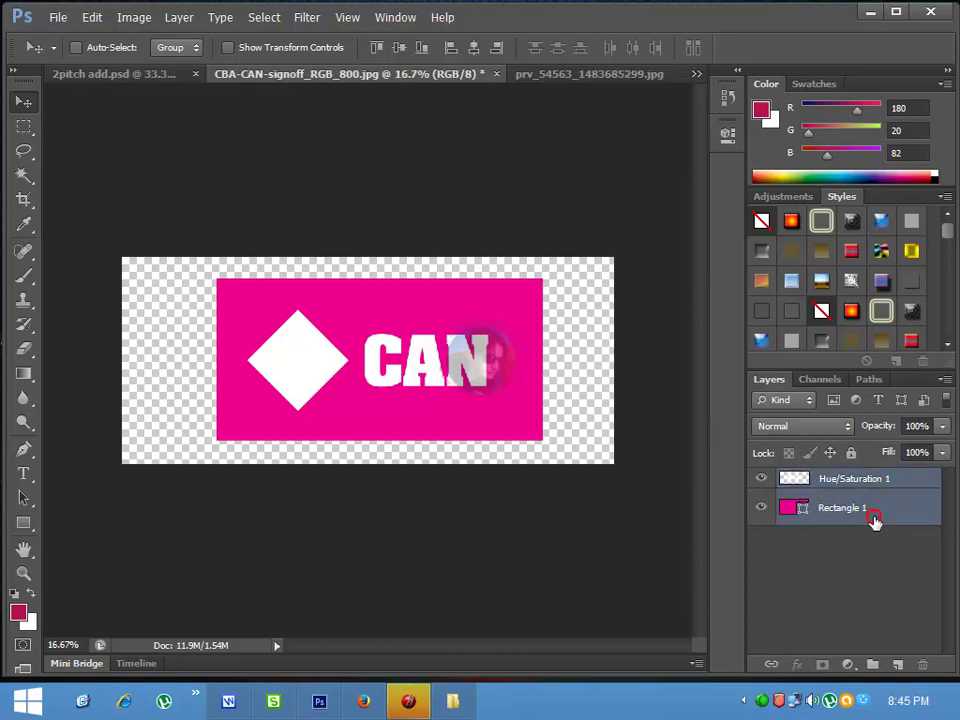
right_click(871, 481)
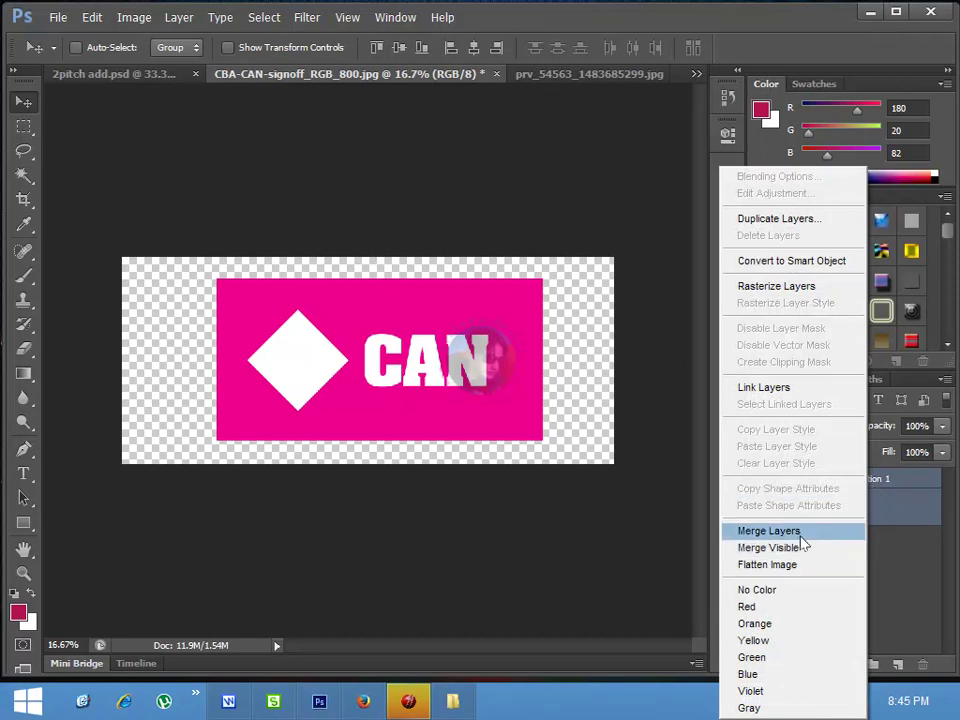
left_click(801, 537)
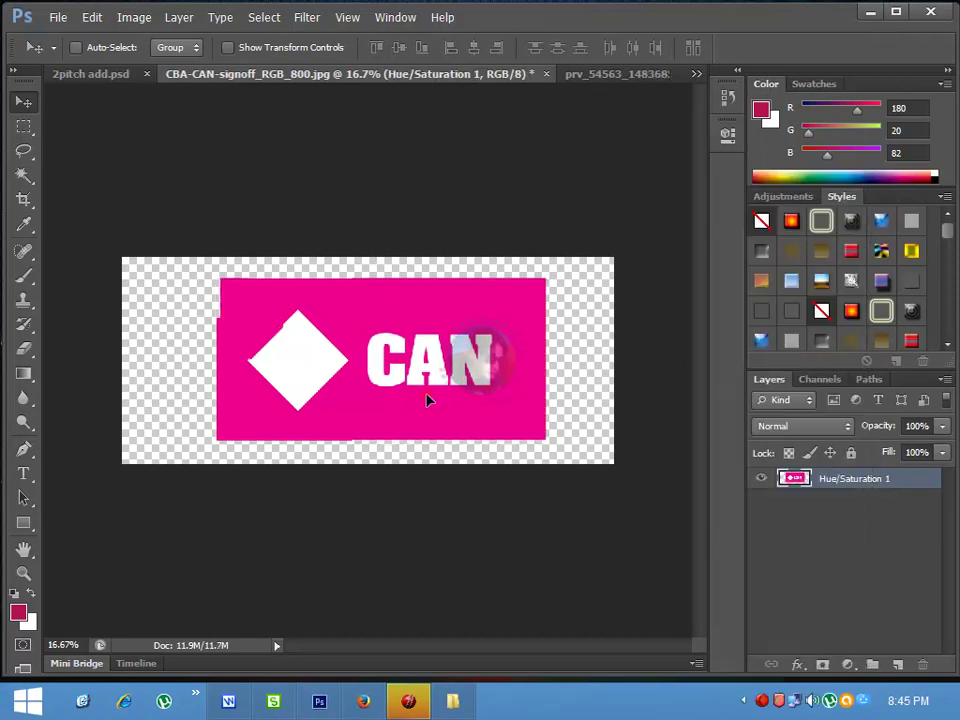
mouse_move(426, 402)
left_mouse_down()
mouse_move(407, 407)
mouse_move(430, 426)
left_mouse_up()
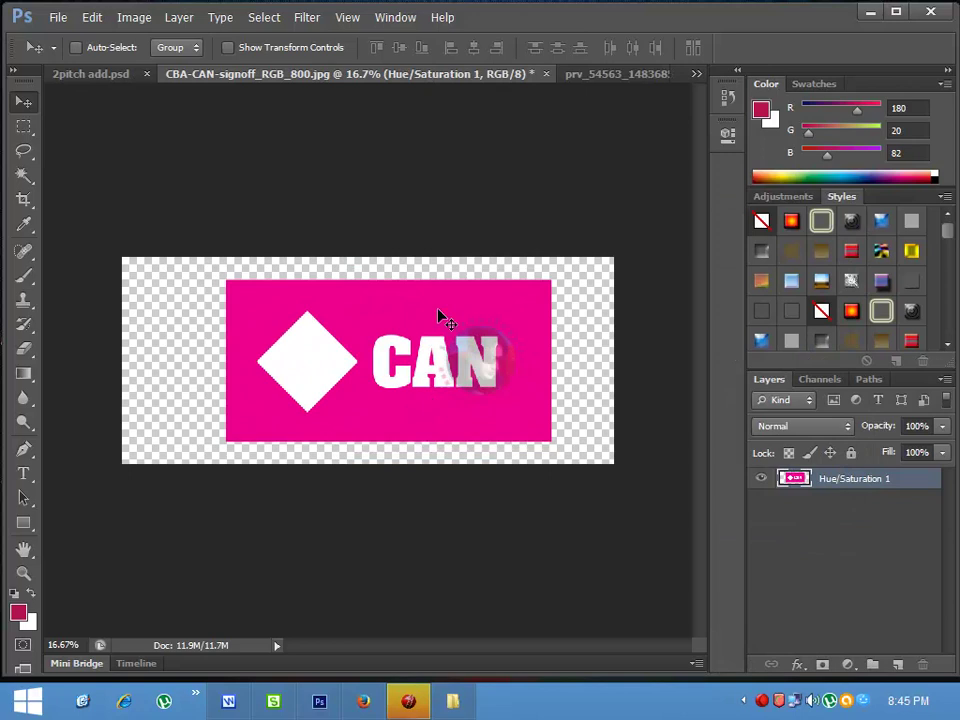
Step: Close the batsman photo and copy the merged CAN logo into 2pitch add.psd
left_click(600, 74)
left_click_drag(585, 101, 481, 186)
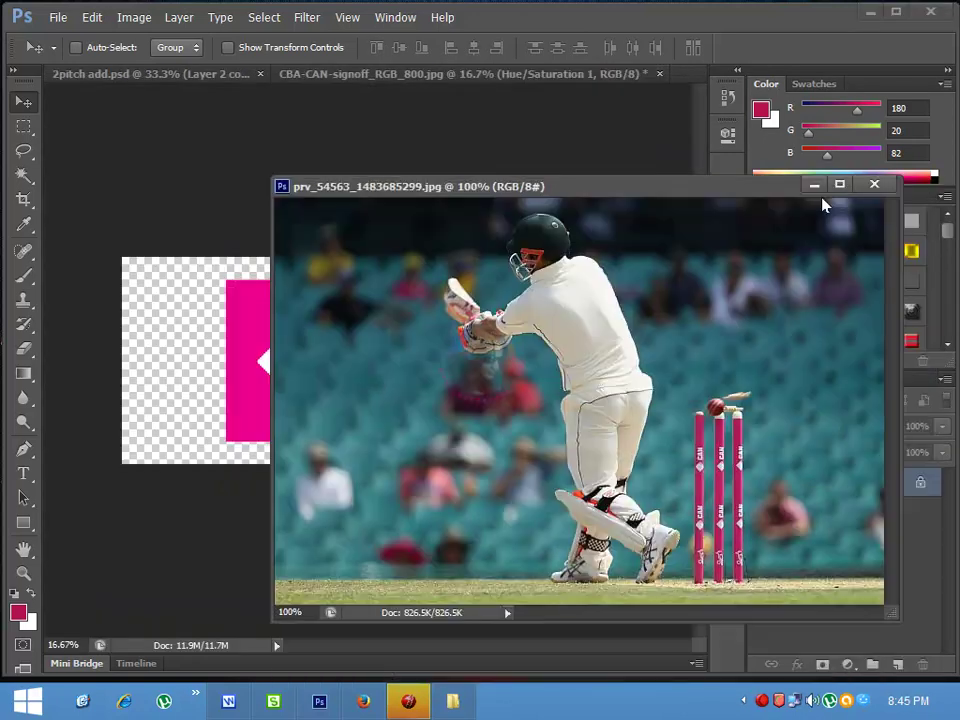
left_click(873, 185)
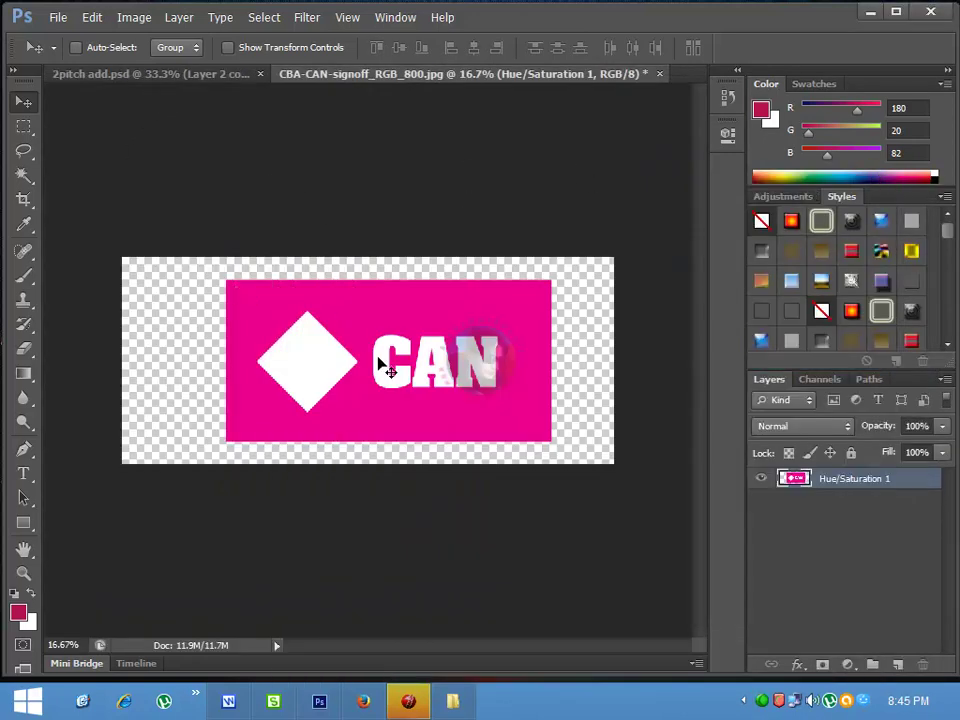
left_click_drag(379, 358, 407, 399)
left_click_drag(512, 372, 399, 433)
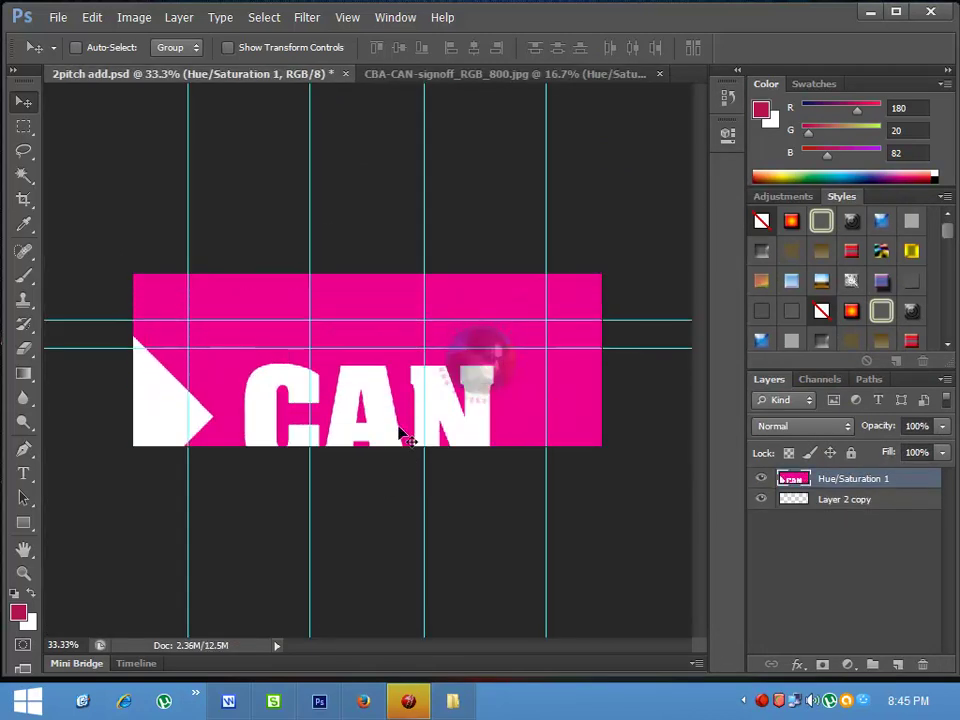
Step: Scale down the CAN logo and place it between the first two vertical guides, just above the lower horizontal guide
key("ctrl+t")
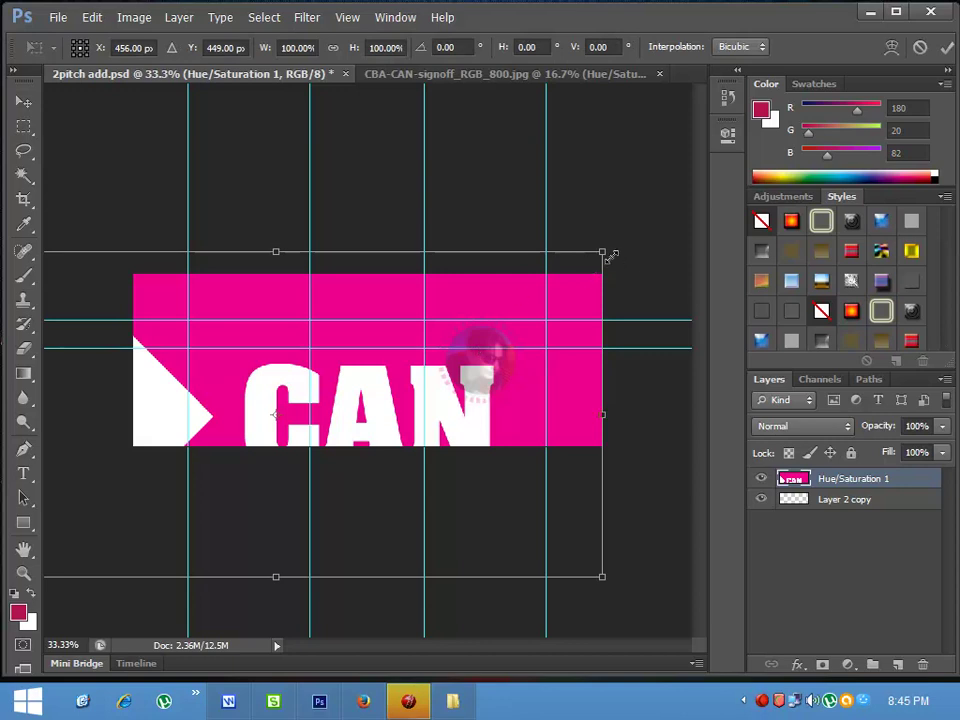
left_click_drag(603, 254, 347, 368)
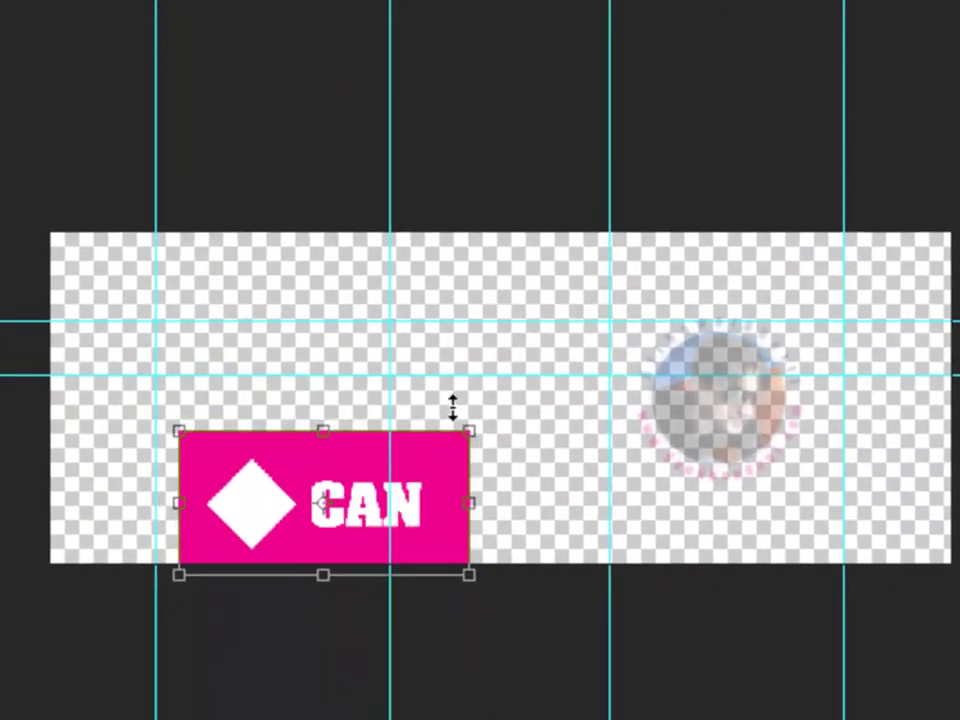
left_click_drag(320, 502, 399, 300)
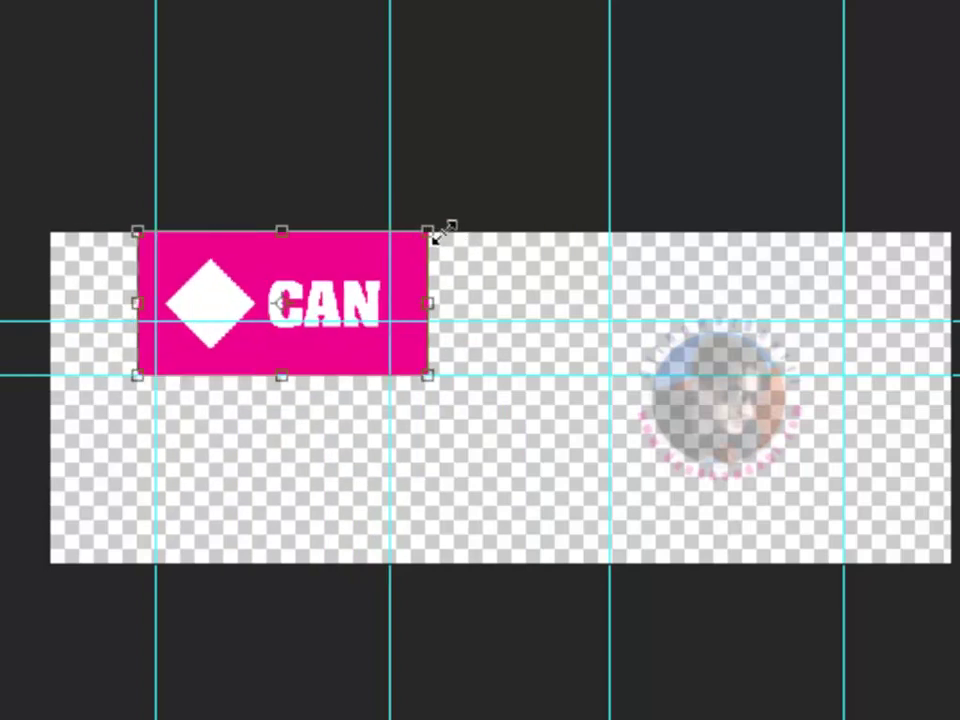
left_click_drag(439, 229, 318, 292)
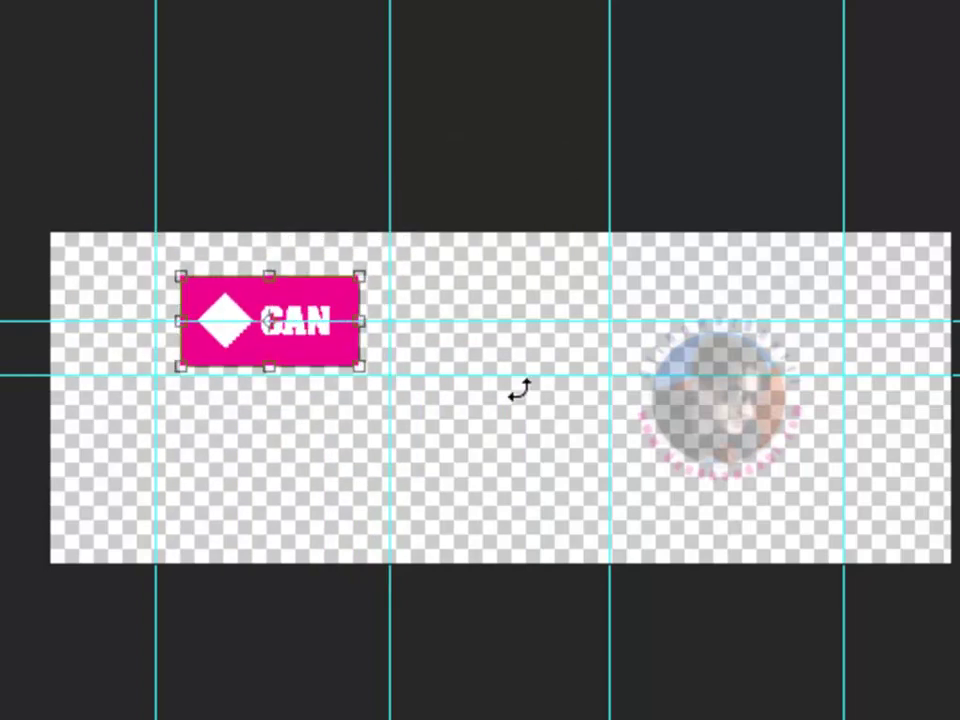
key("Down")
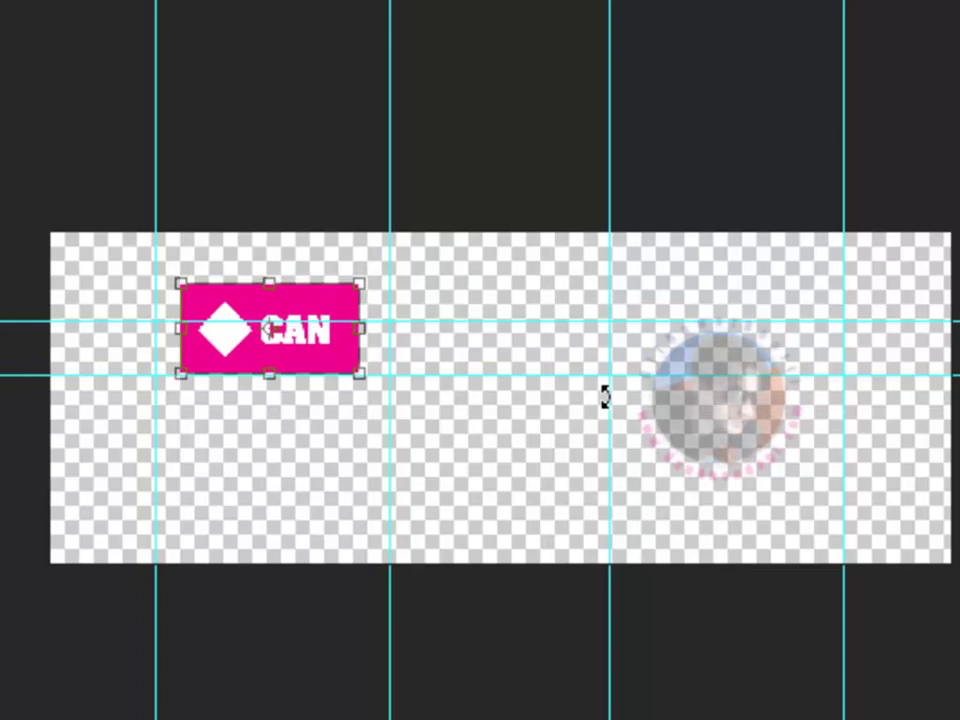
left_click(464, 377)
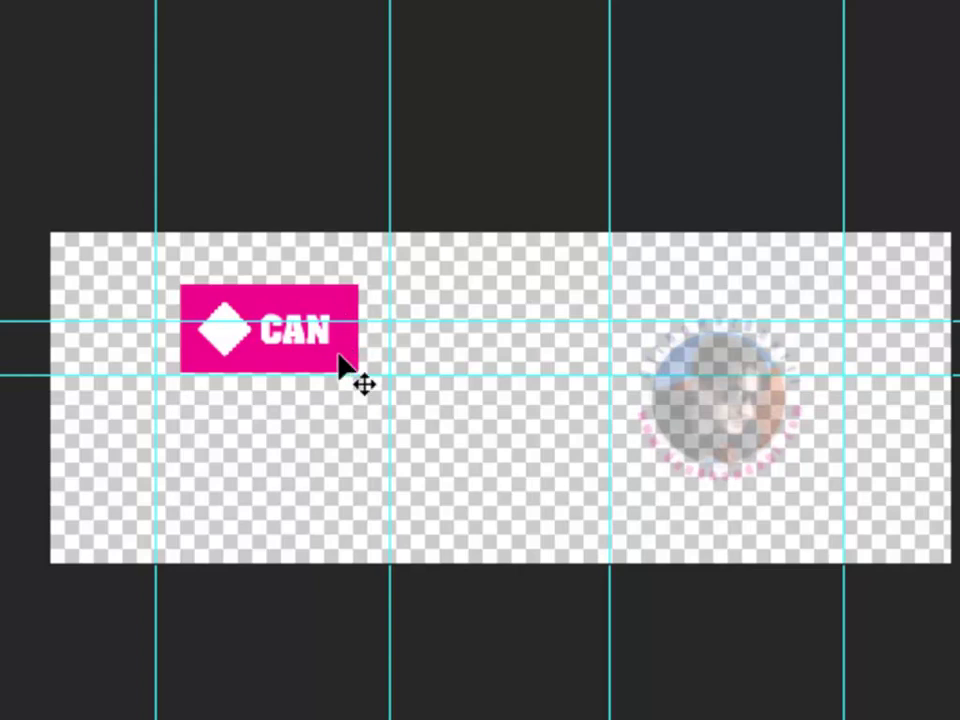
Step: Duplicate the CAN logo between the last two vertical guides at the same height, and nudge the copy to centre it
left_click_drag(336, 349, 799, 347)
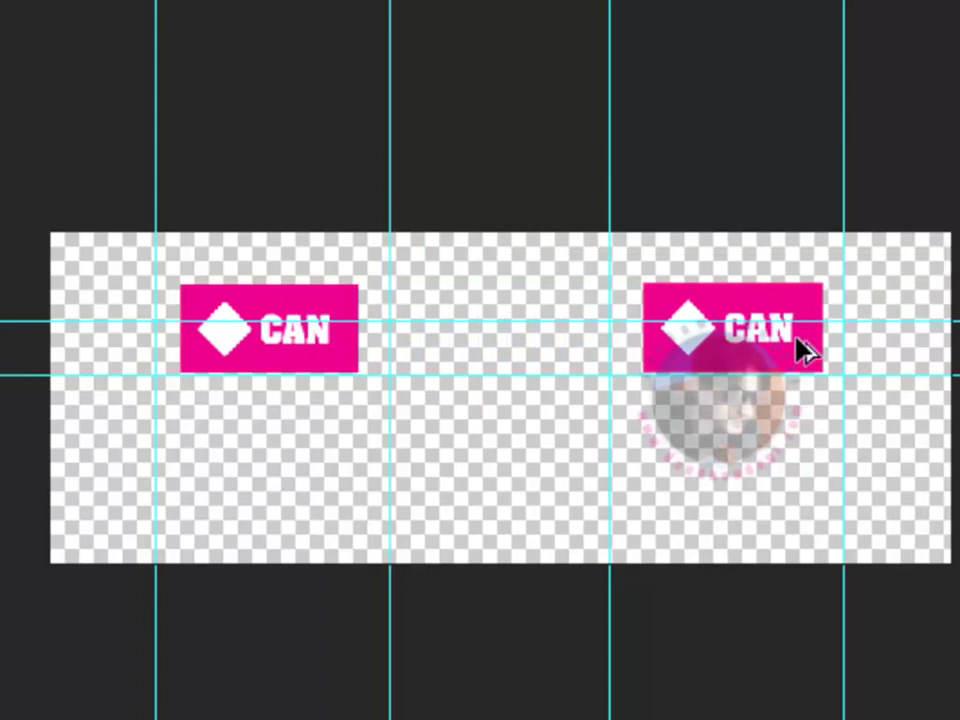
left_click_drag(684, 328, 674, 328)
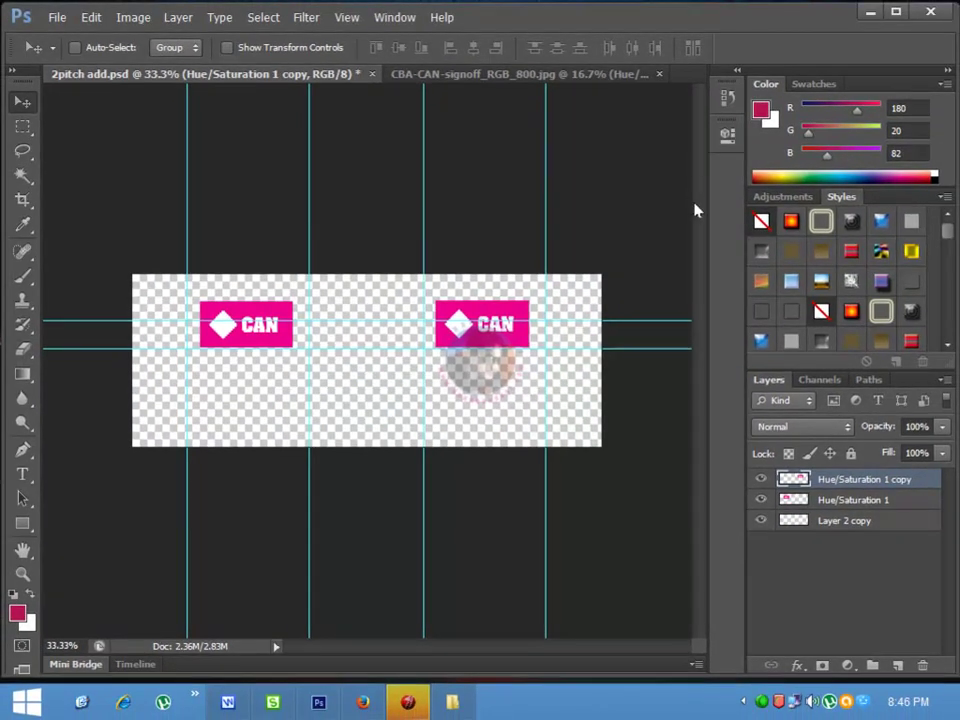
key("Right")
key("Right")
key("Right")
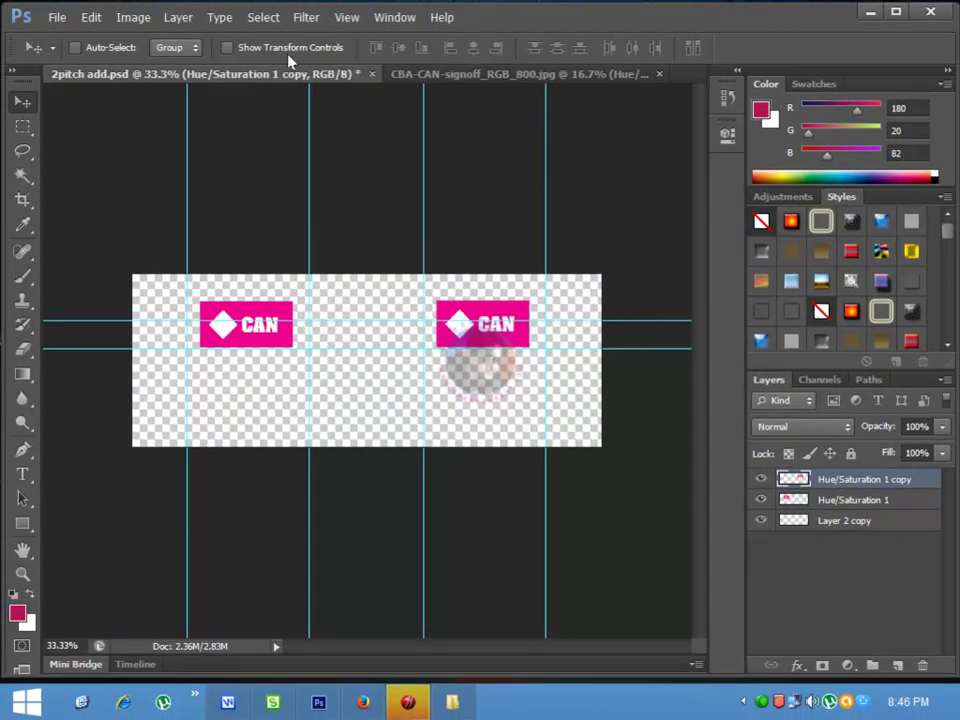
key("Right")
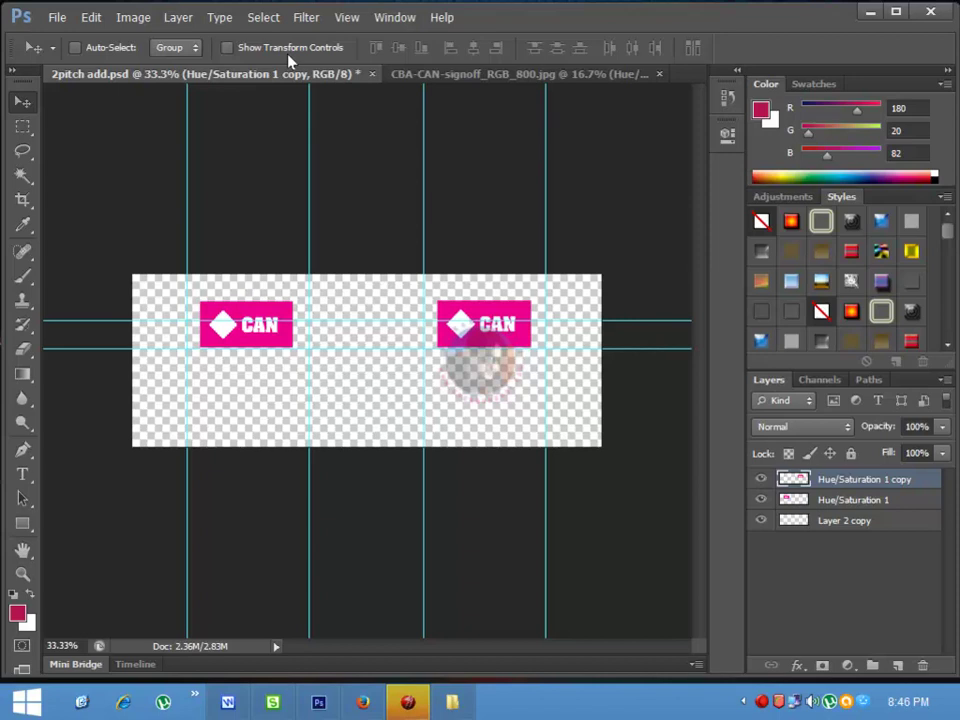
Step: Save the two-logo artwork to the Desktop as 2pitch add.bmp, using the OS/2 file format at 24-bit depth
left_click(58, 18)
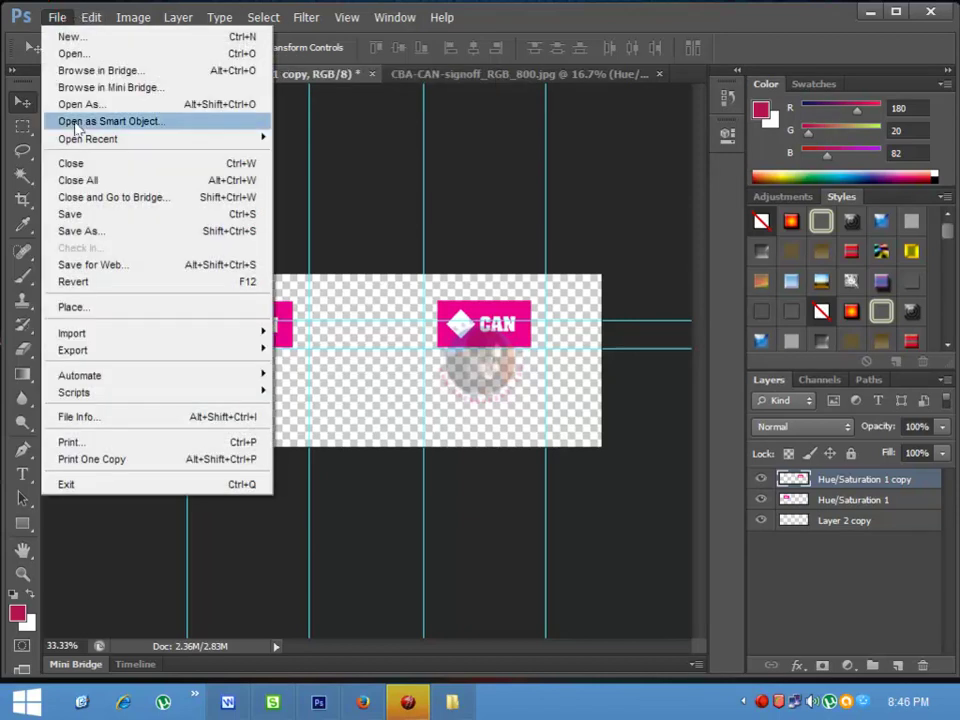
left_click(100, 231)
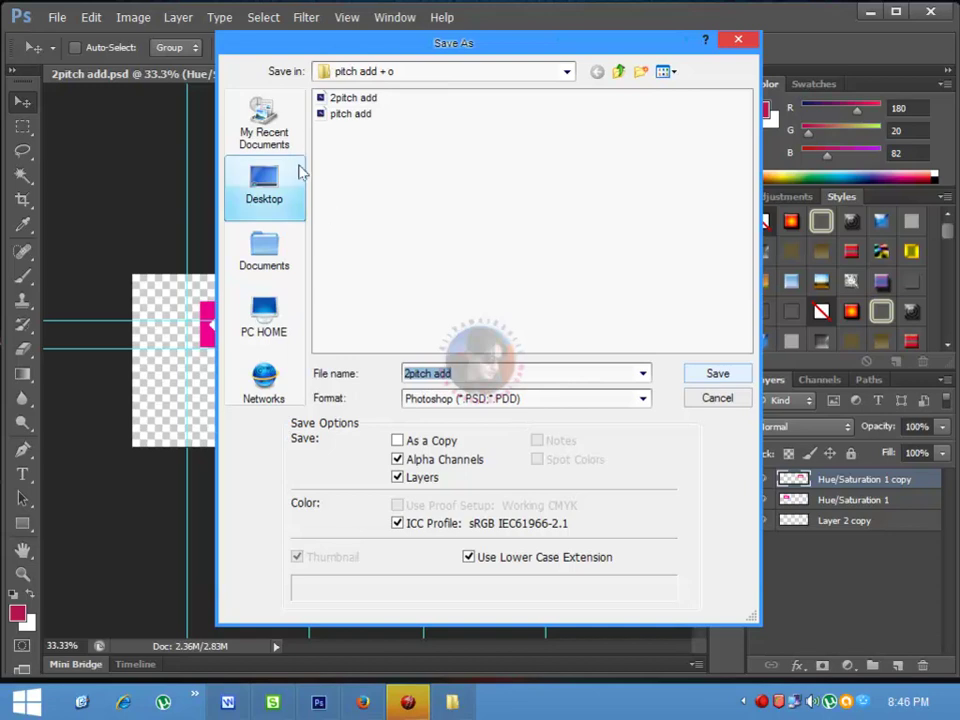
left_click(285, 182)
left_click(607, 399)
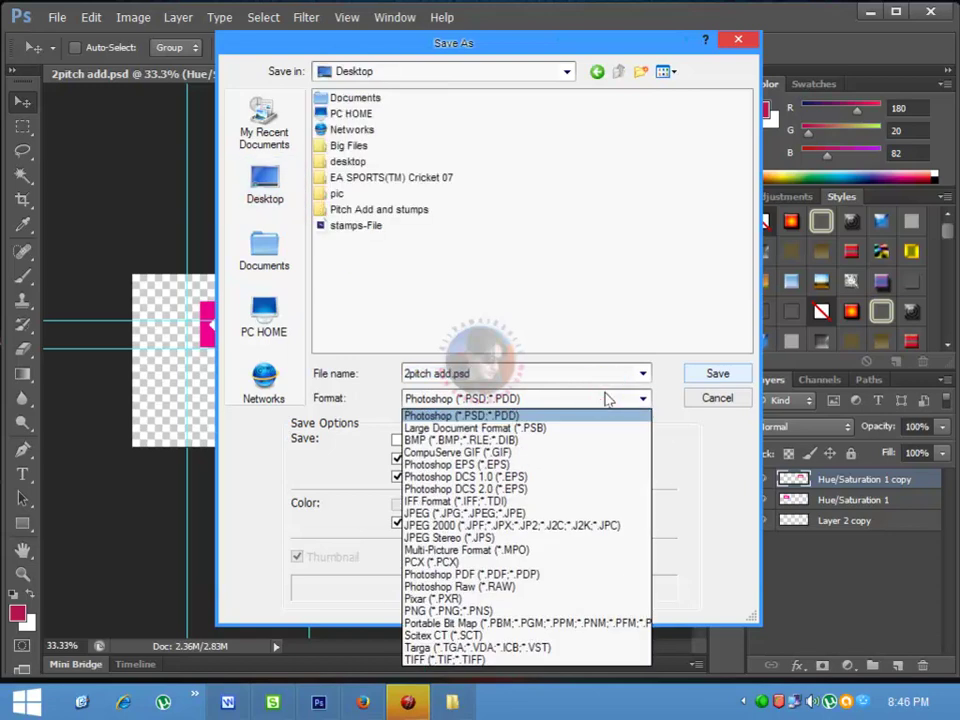
left_click(561, 439)
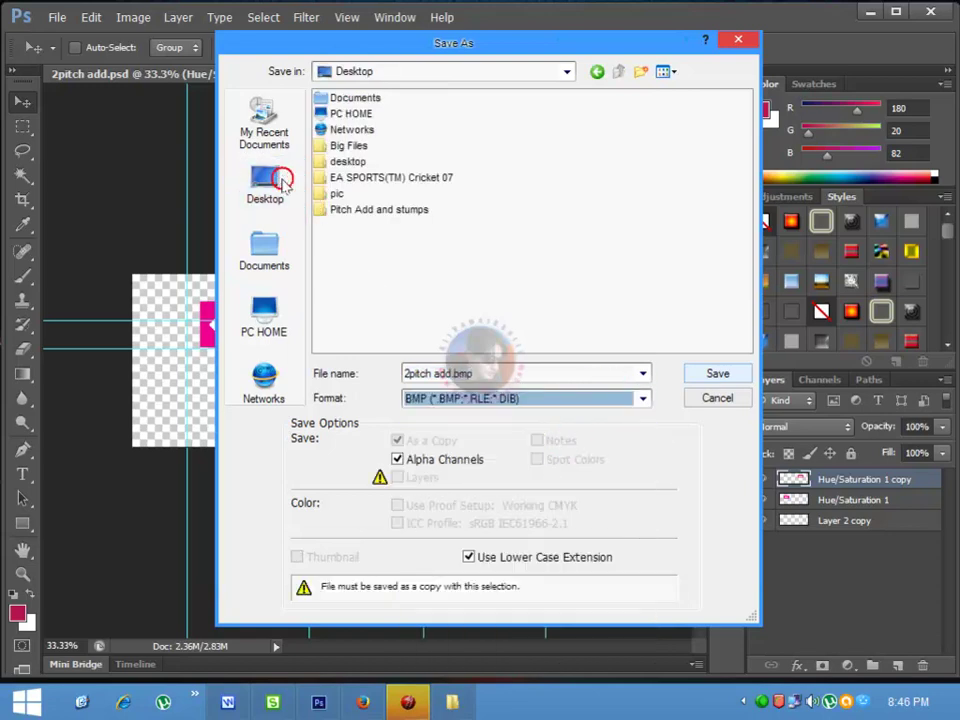
left_click(568, 399)
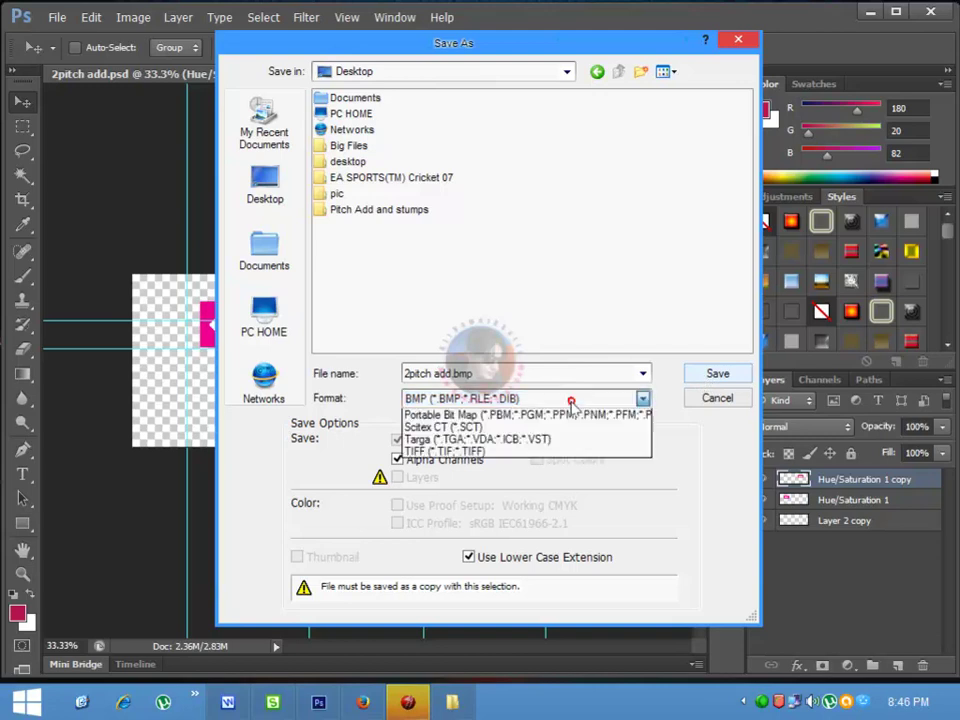
left_click(480, 439)
left_click(700, 374)
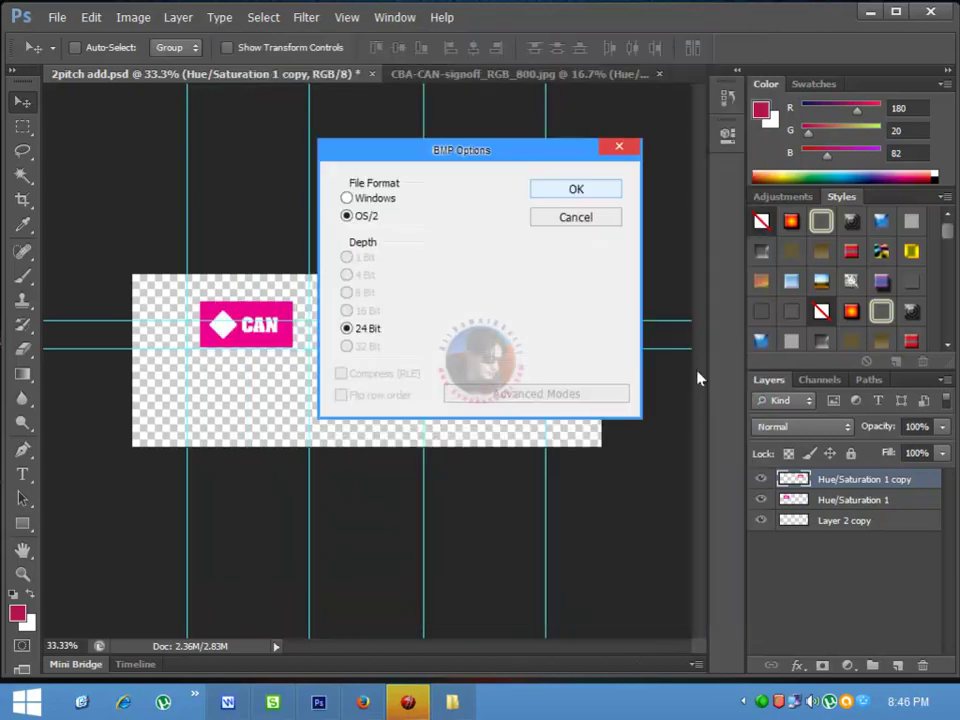
left_click(557, 189)
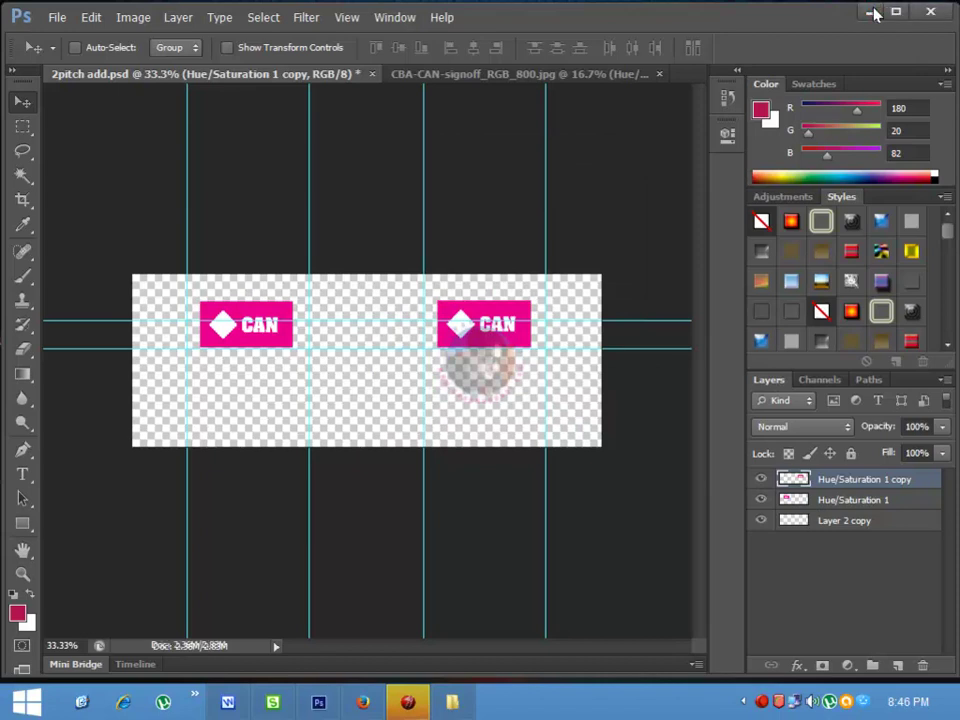
Step: Minimise Photoshop, move the 2pitch add bitmap to free space on the desktop, and preview the image
left_click(870, 11)
left_click_drag(108, 405, 254, 410)
double_click(255, 420)
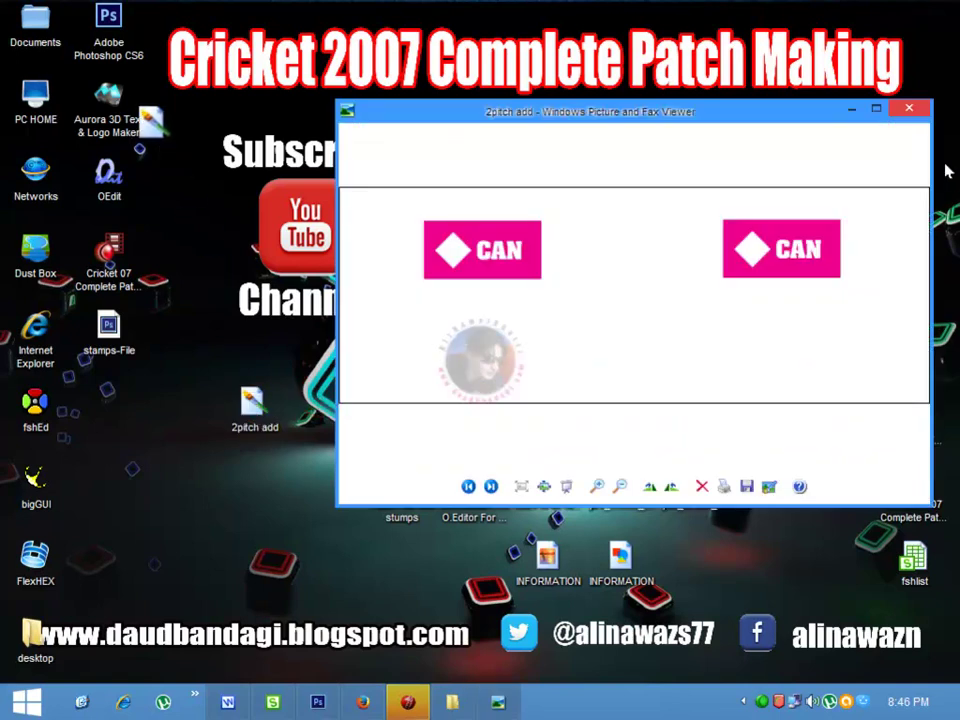
left_click(897, 120)
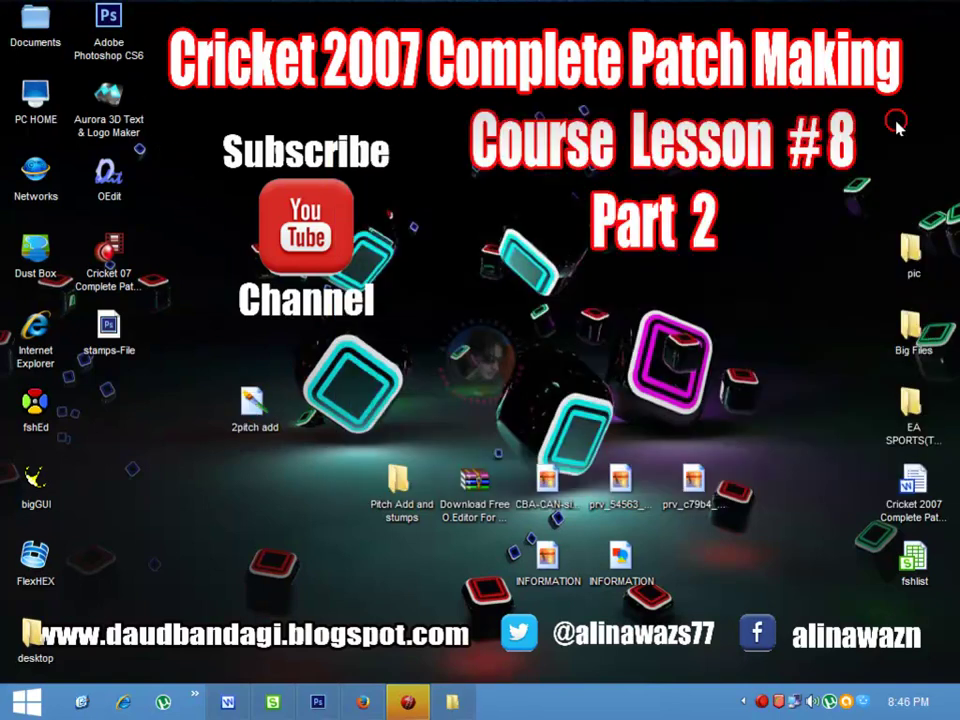
Step: Launch OEdit and open the model a063b61b24f7ddfb5a028b0d0b47bfa8 from the Pitch Add and stumps folder on the Desktop
double_click(120, 186)
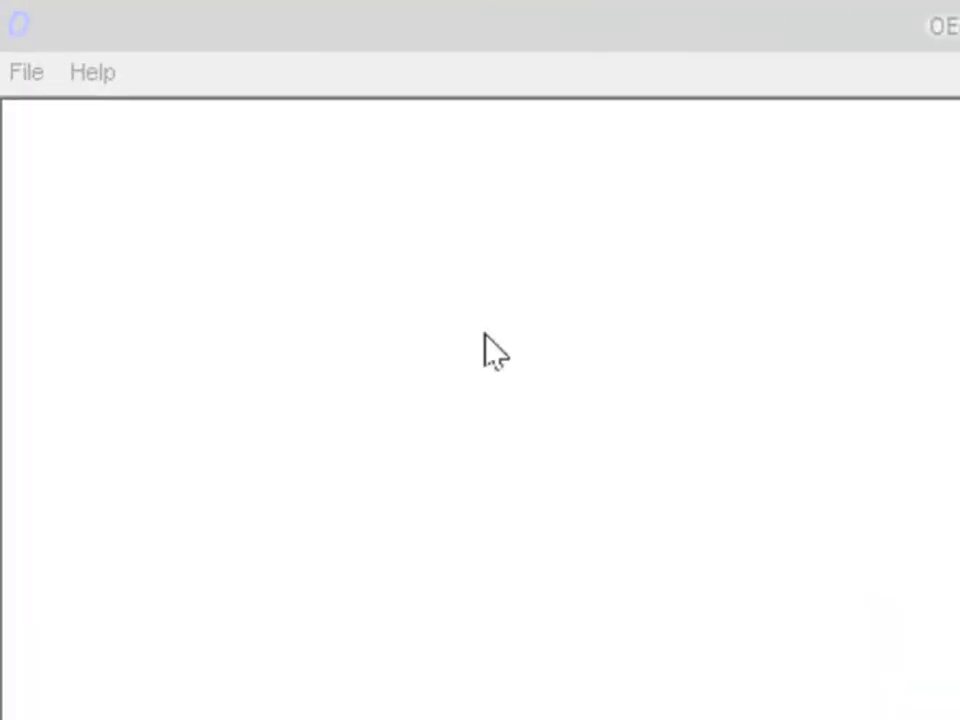
left_click(64, 126)
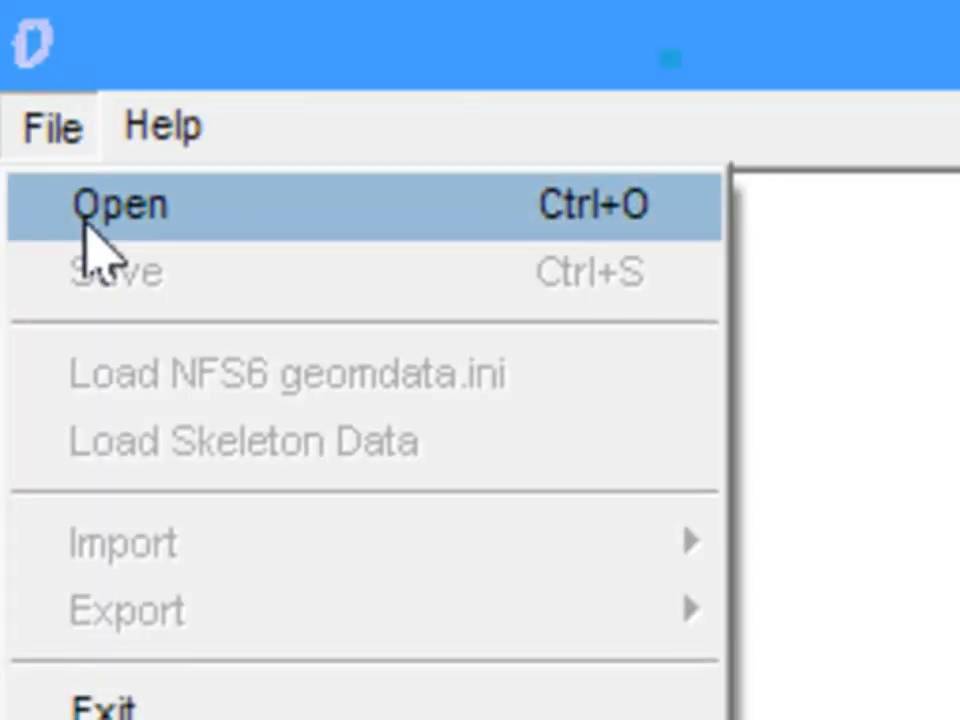
left_click(87, 212)
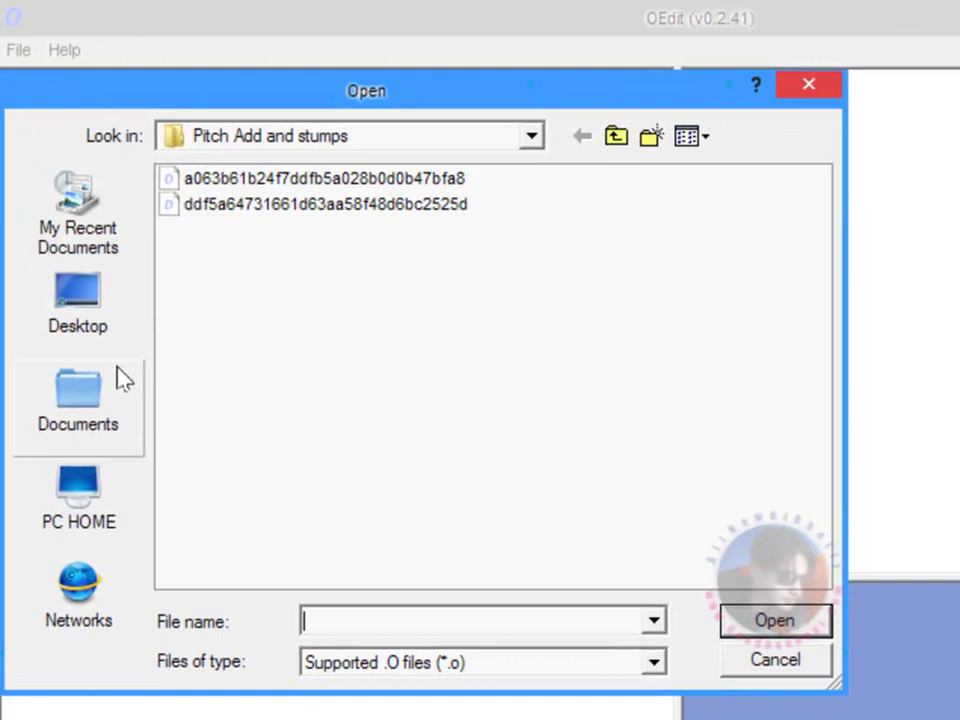
left_click(113, 328)
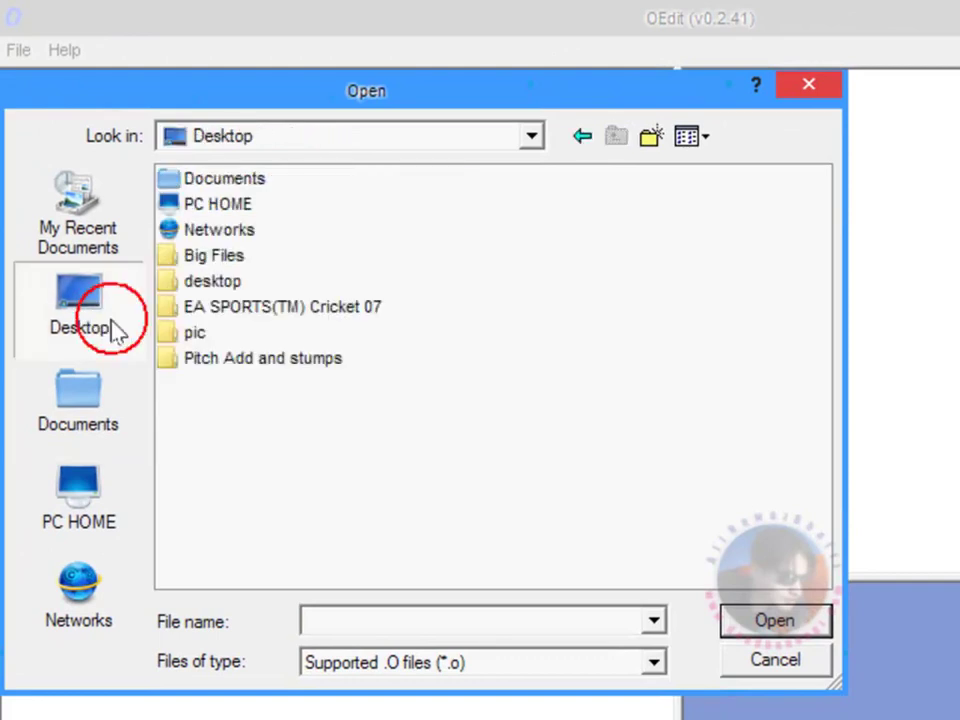
double_click(275, 359)
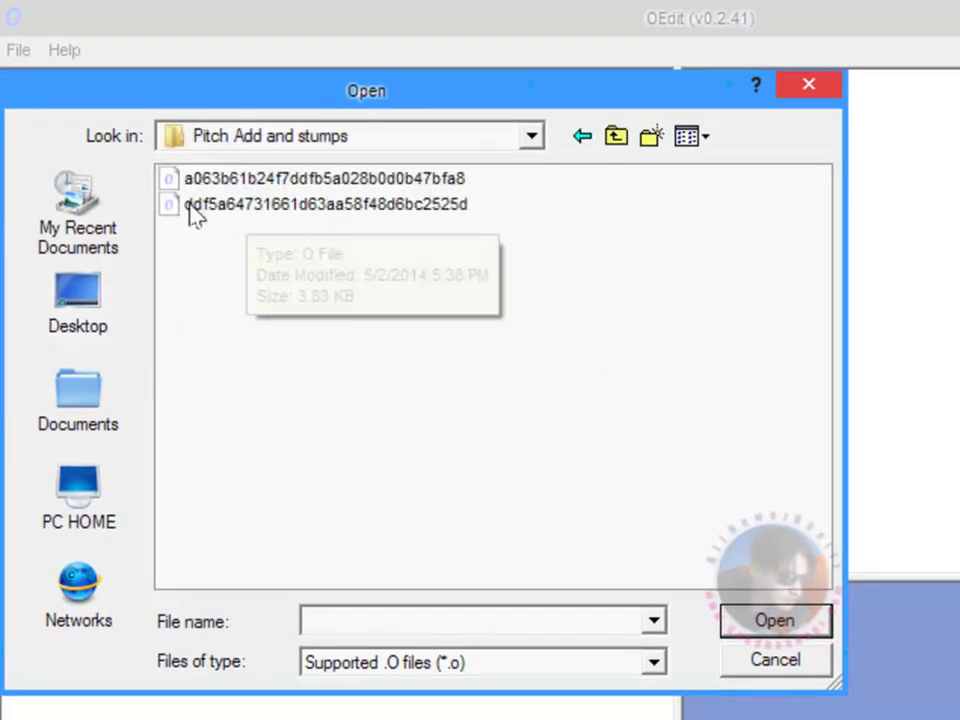
double_click(236, 189)
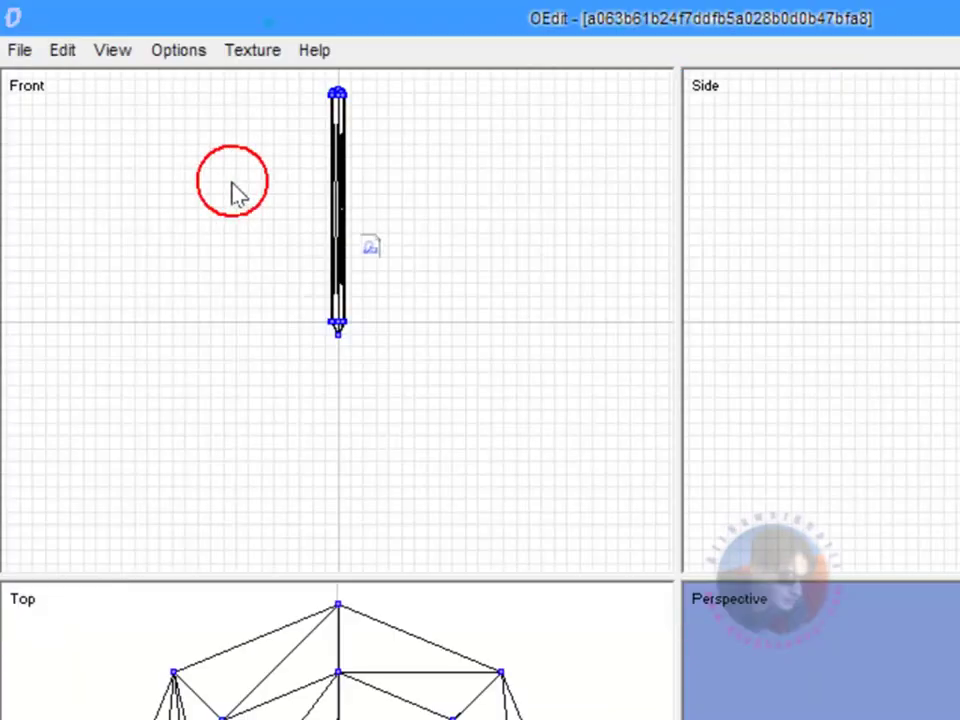
Step: Open the model ddf5a64731661d63aa58f48d6bc2525d and maximise its Perspective view, rotated to face the four pitch panels
left_click(20, 50)
left_click(24, 84)
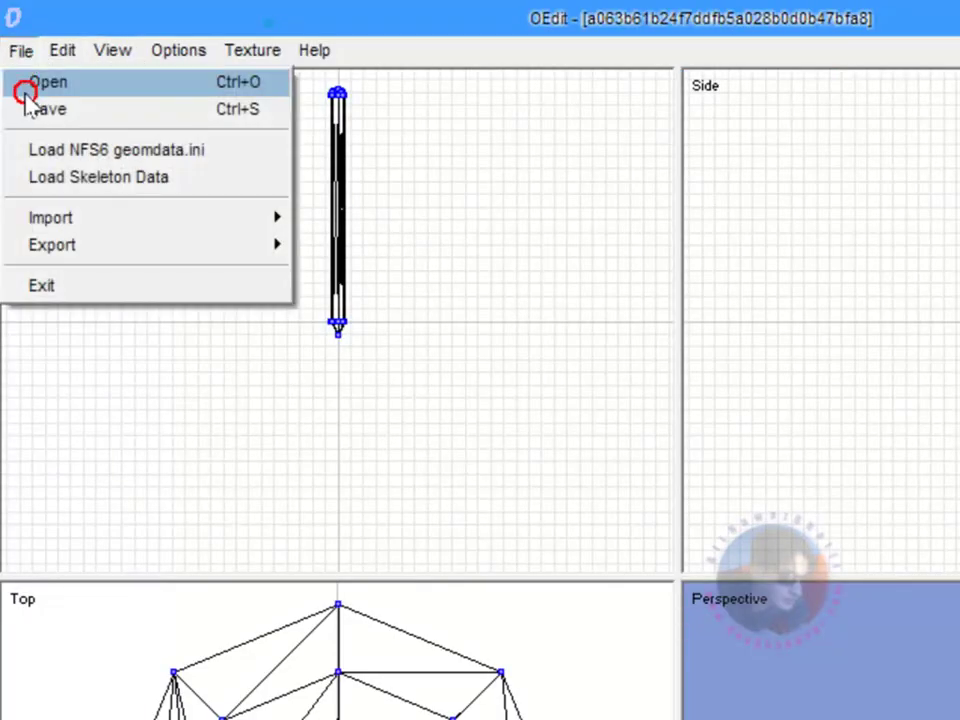
double_click(206, 205)
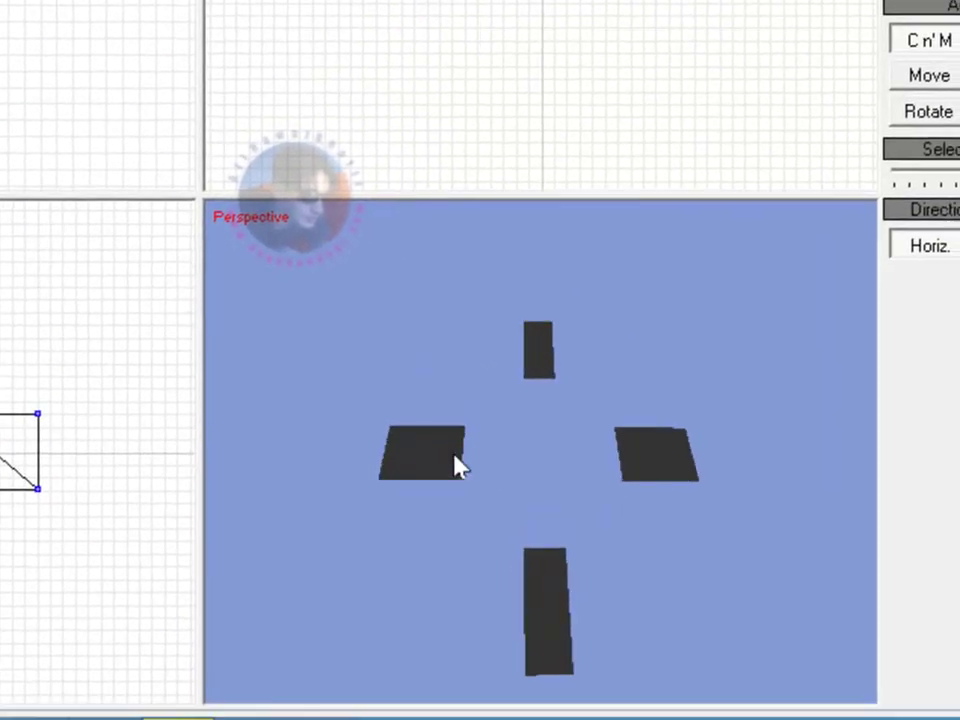
left_click_drag(458, 466, 461, 561)
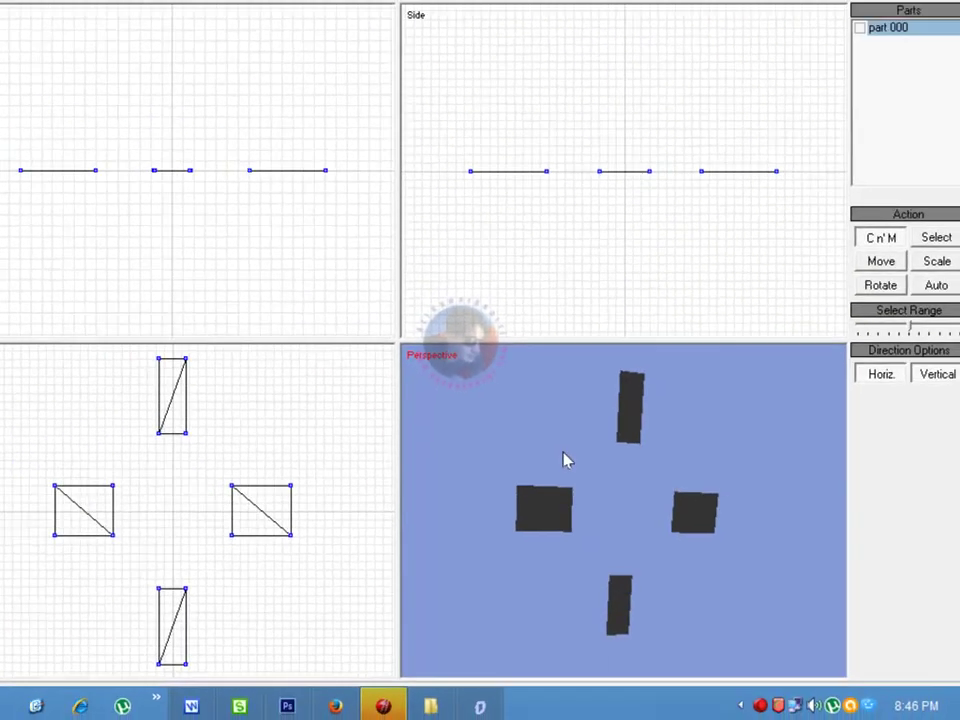
double_click(578, 470)
left_click_drag(456, 219, 354, 249)
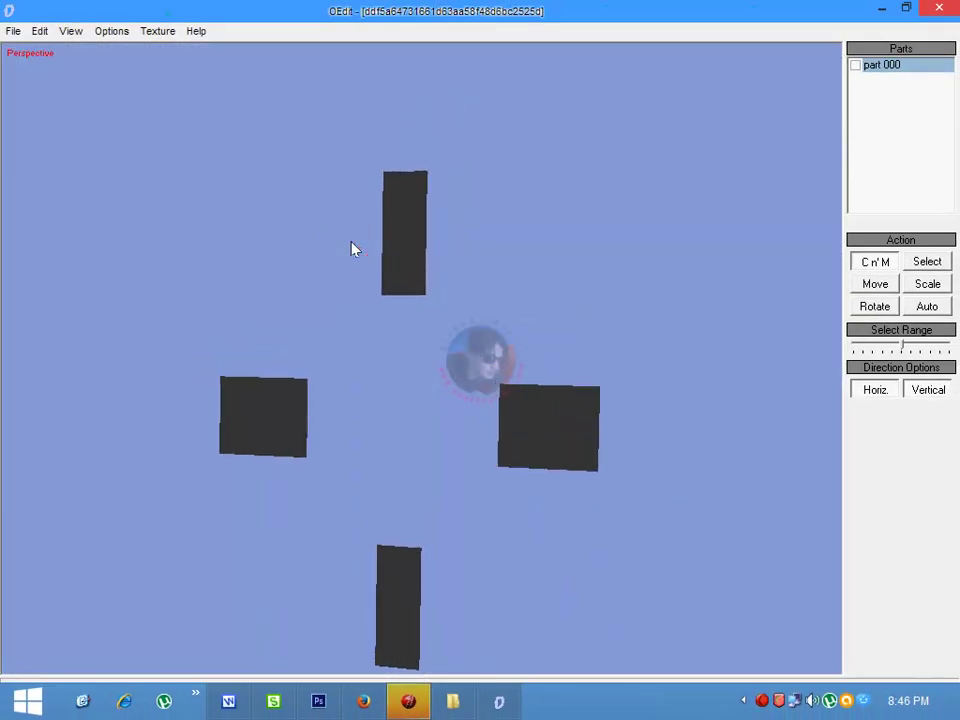
Step: Load the 2pitch add bitmap from the Desktop into the model's first texture slot and inspect the logos on the panels
left_click(156, 31)
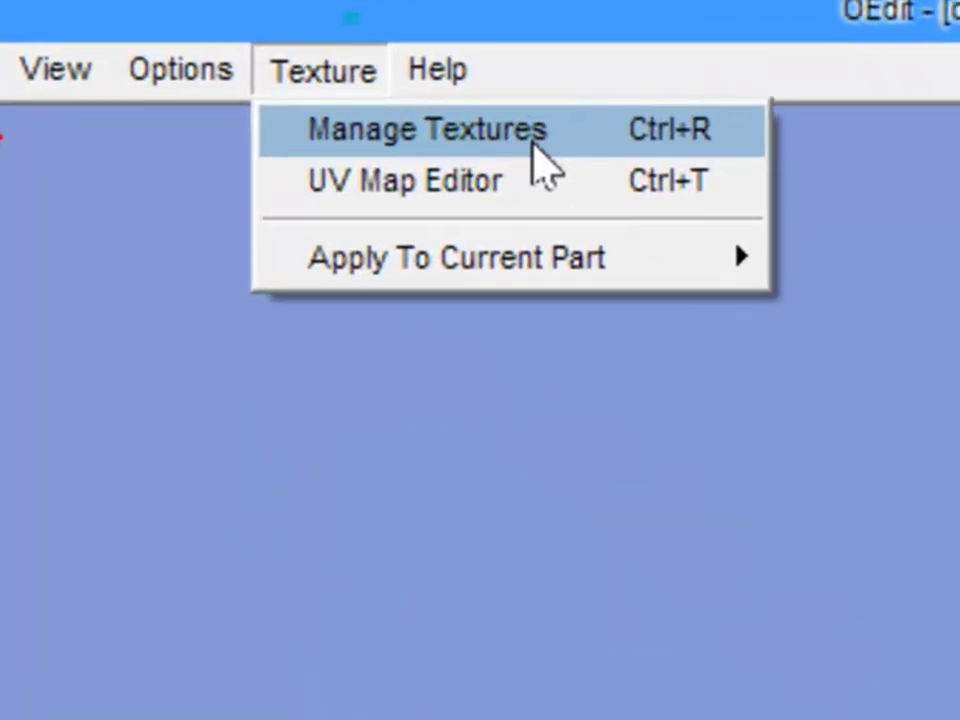
left_click(538, 150)
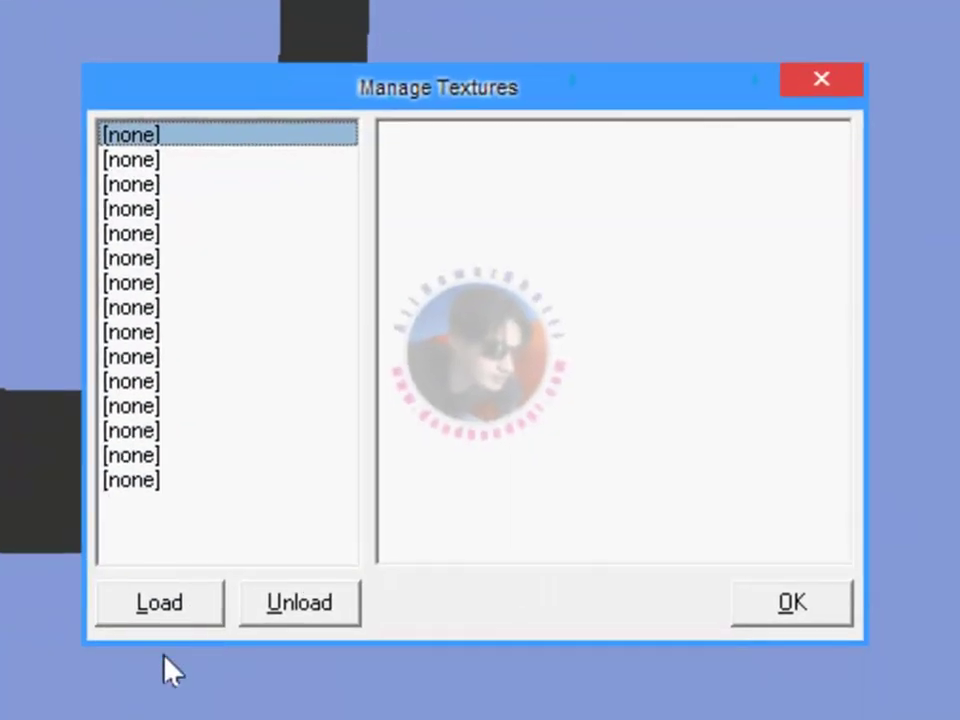
left_click(160, 602)
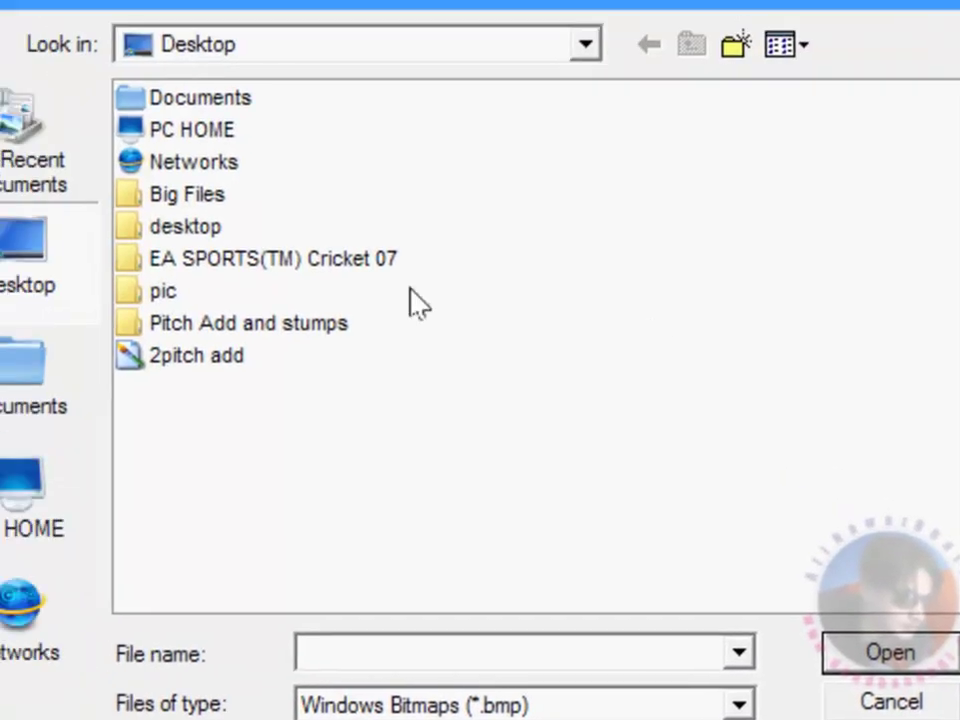
left_click(270, 402)
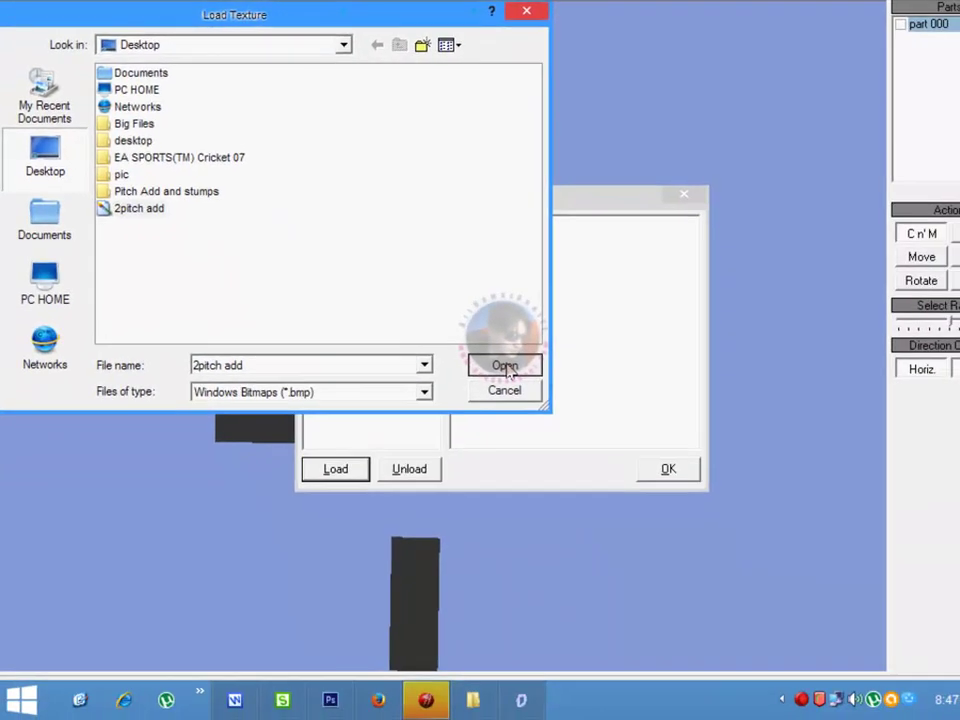
left_click(655, 474)
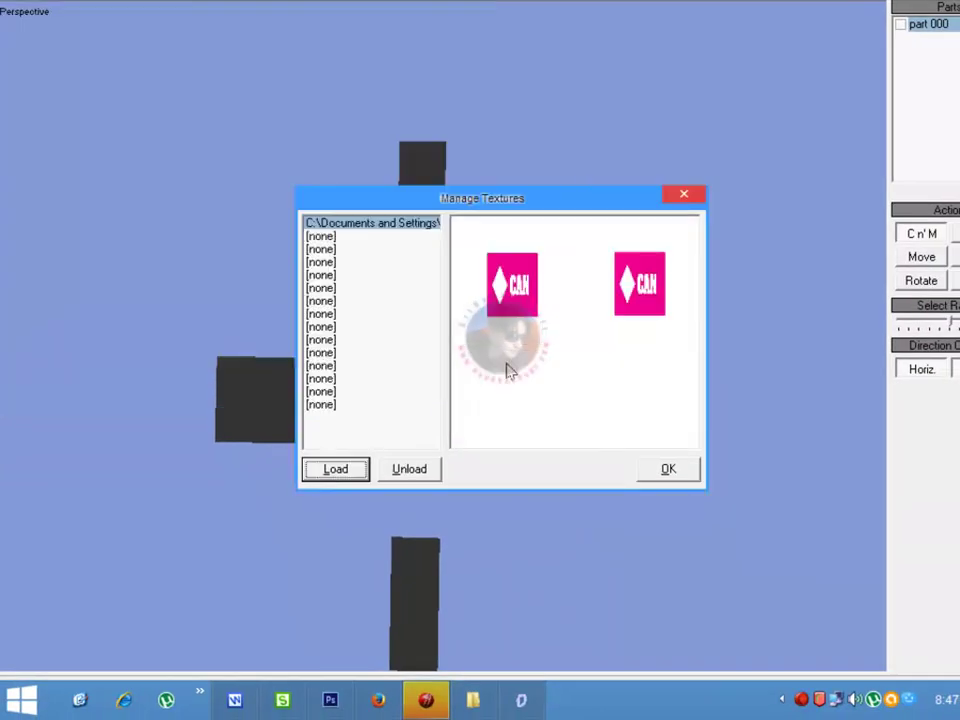
left_click(670, 470)
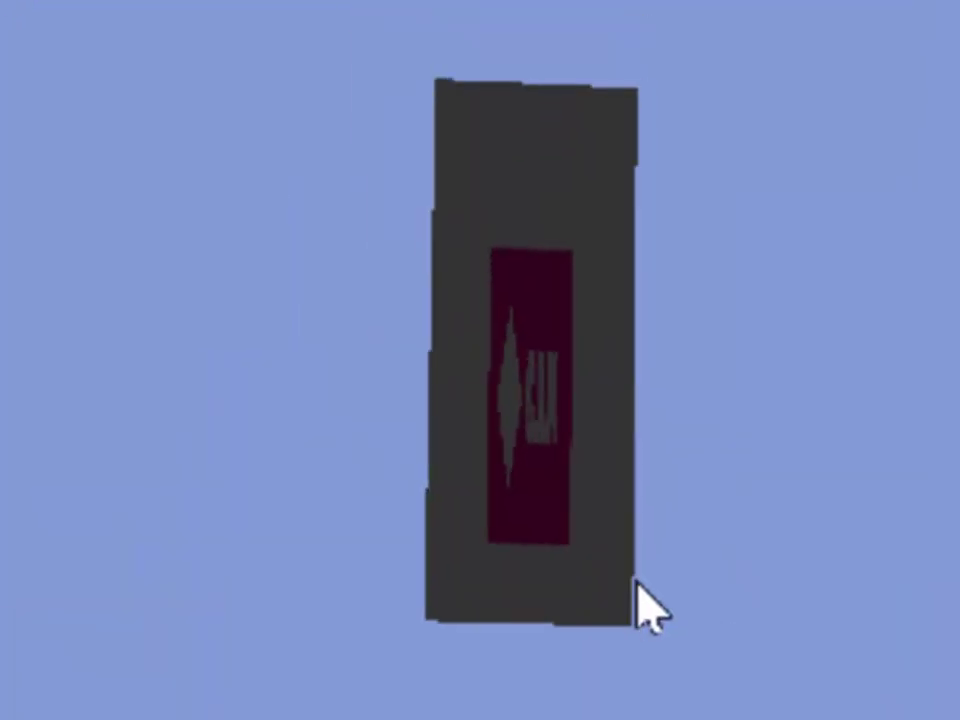
left_click(606, 452)
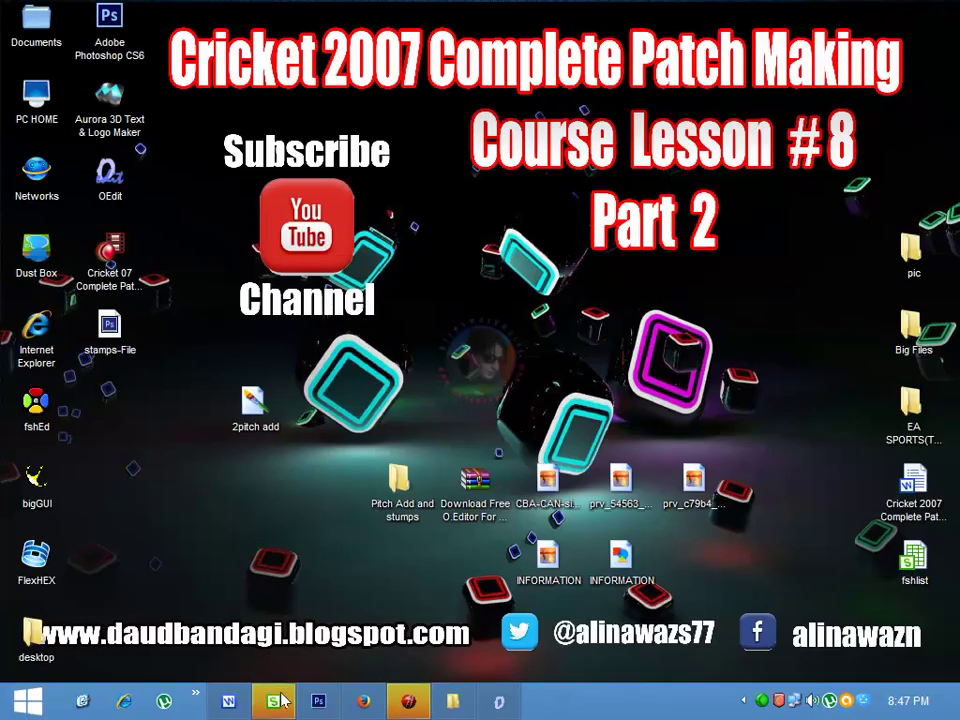
Step: Switch back to Photoshop and reduce the height of the CAN logo copy between the last two vertical guides by lowering its top edge
left_click(319, 701)
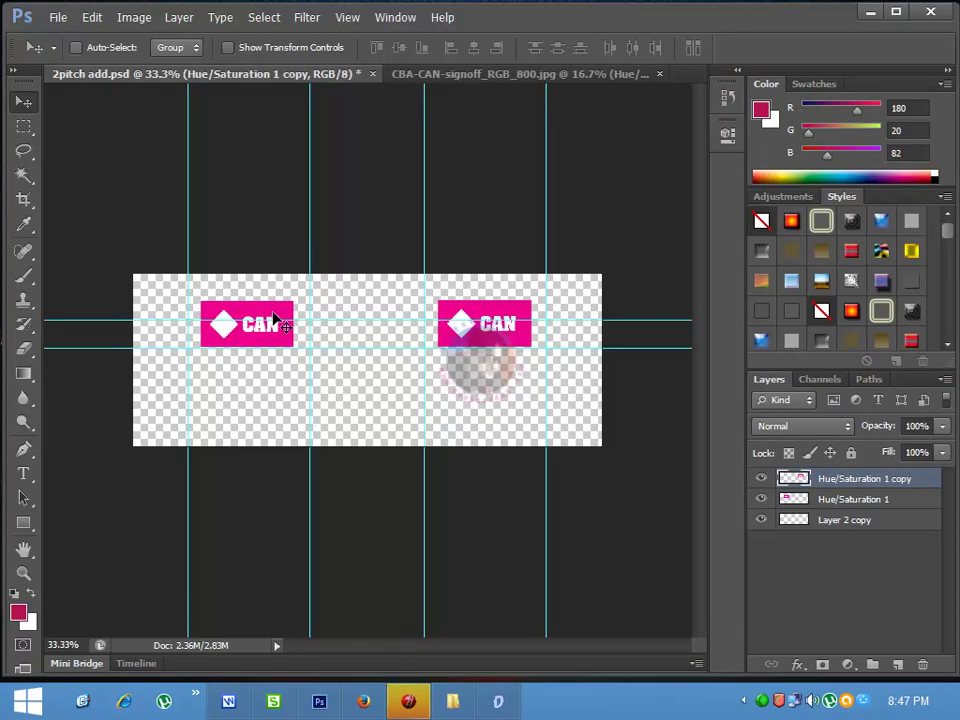
key("ctrl+t")
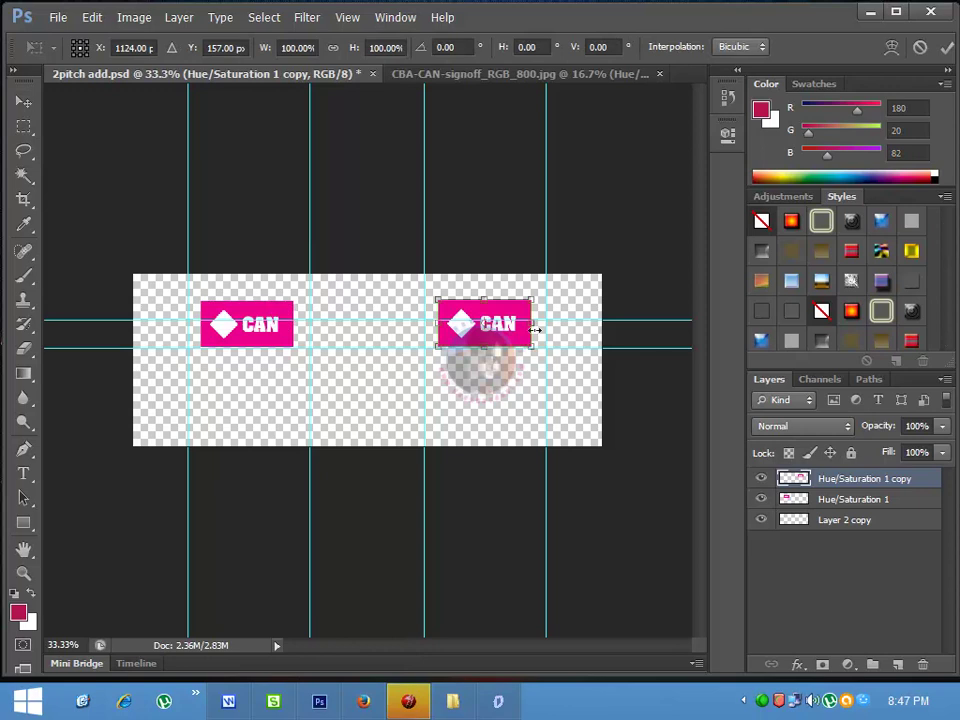
left_click_drag(486, 298, 486, 310)
key("Return")
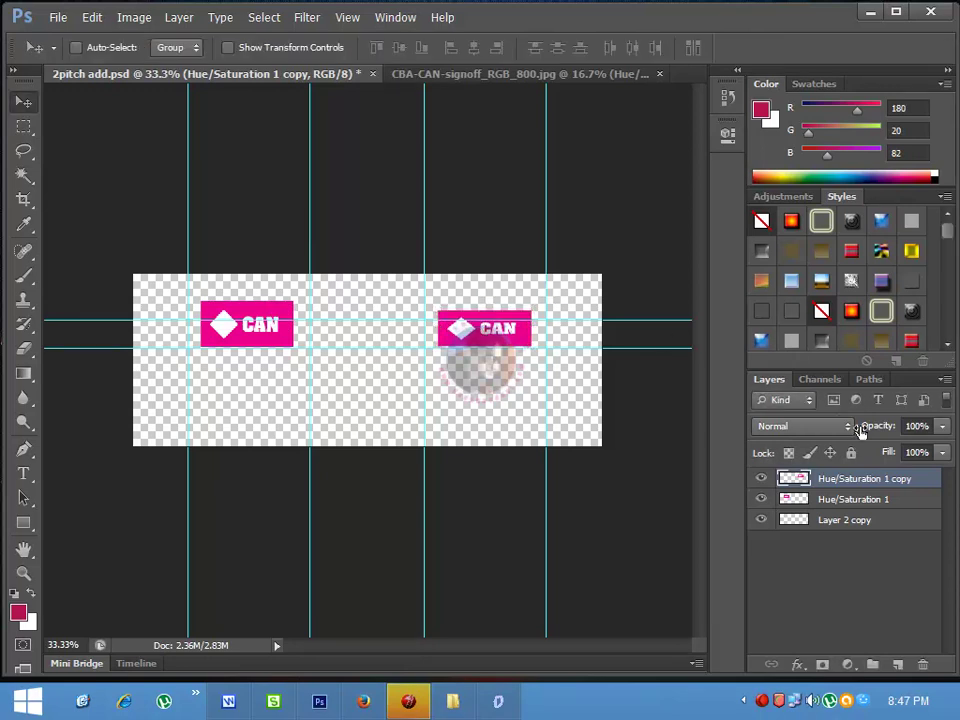
Step: Reduce the height of the Hue/Saturation 1 logo between the first two vertical guides to match the shortened copy
left_click(880, 499)
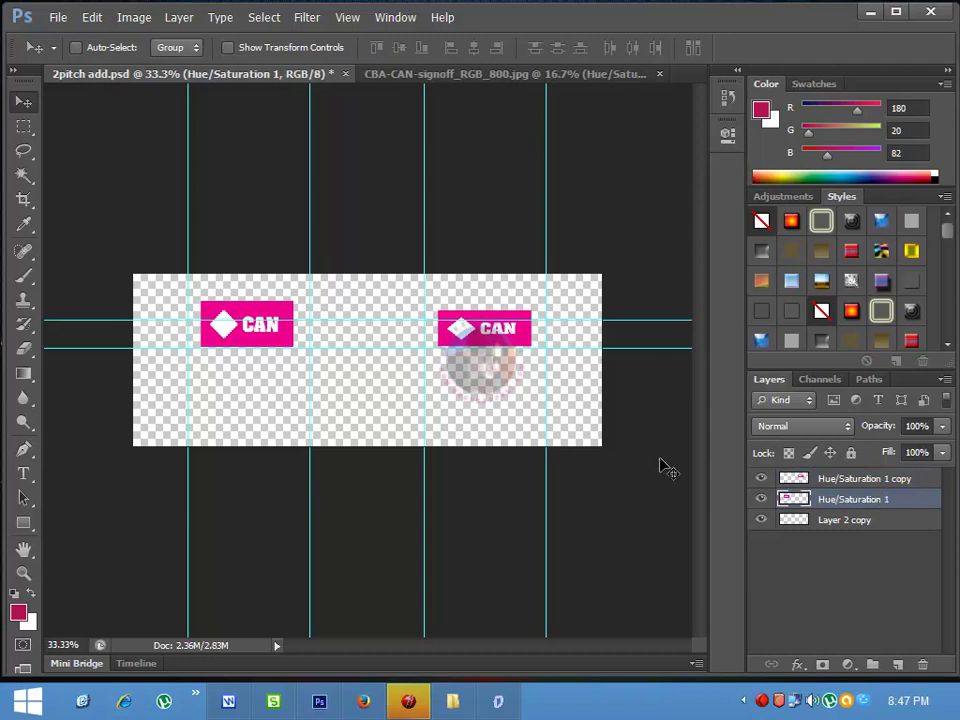
key("ctrl+t")
mouse_move(253, 298)
left_mouse_down()
mouse_move(253, 318)
mouse_move(256, 308)
left_mouse_up()
key("Return")
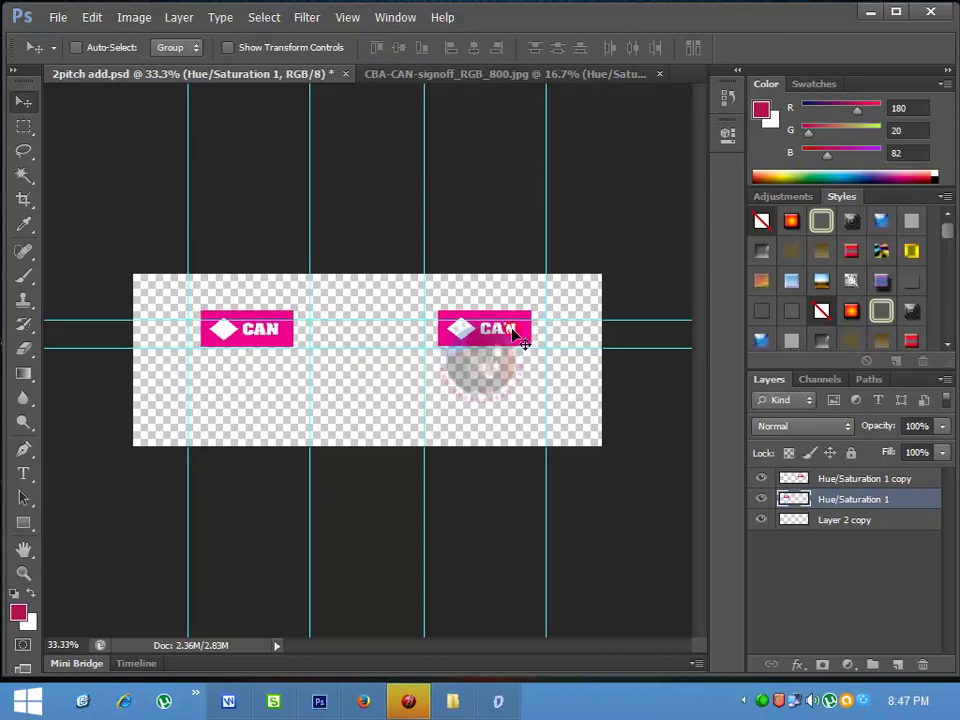
Step: Fine-tune the top edge of the Hue/Saturation 1 copy logo with Free Transform
left_click(521, 340, "ctrl")
key("ctrl+t")
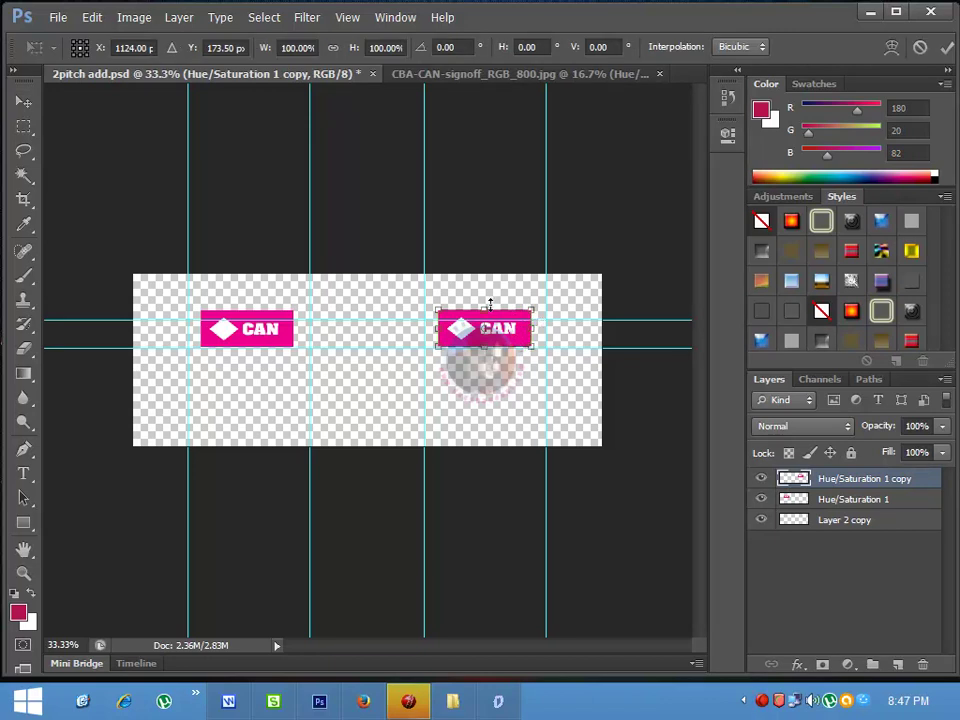
left_click_drag(487, 302, 489, 304)
key("Return")
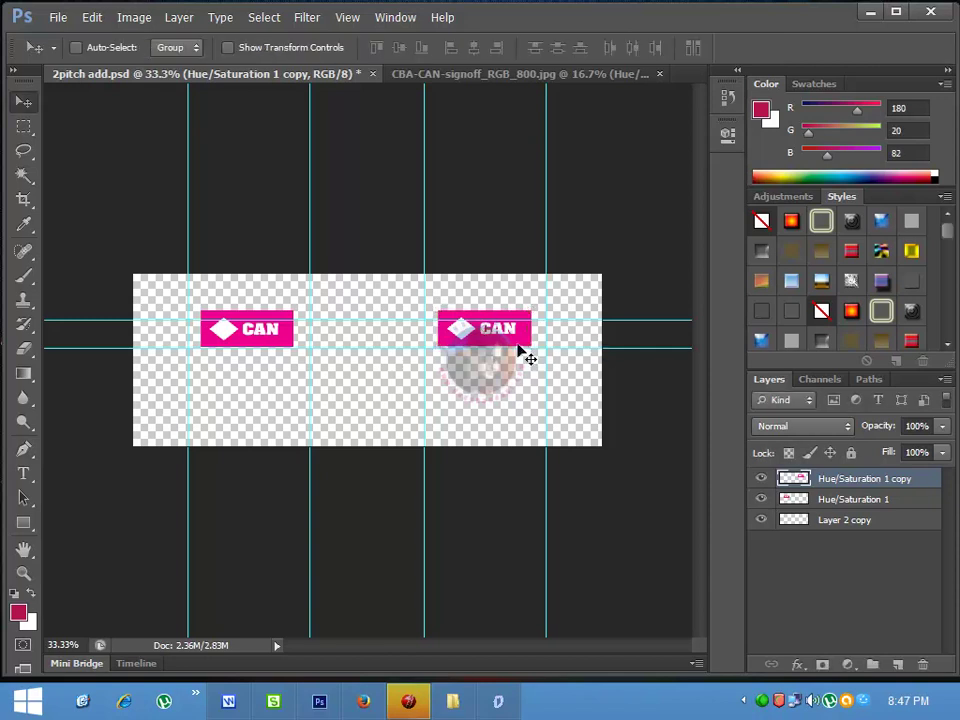
Step: Save a PNG copy of the pitch advertisement on the Desktop as 2pitch add.png
left_click(45, 18)
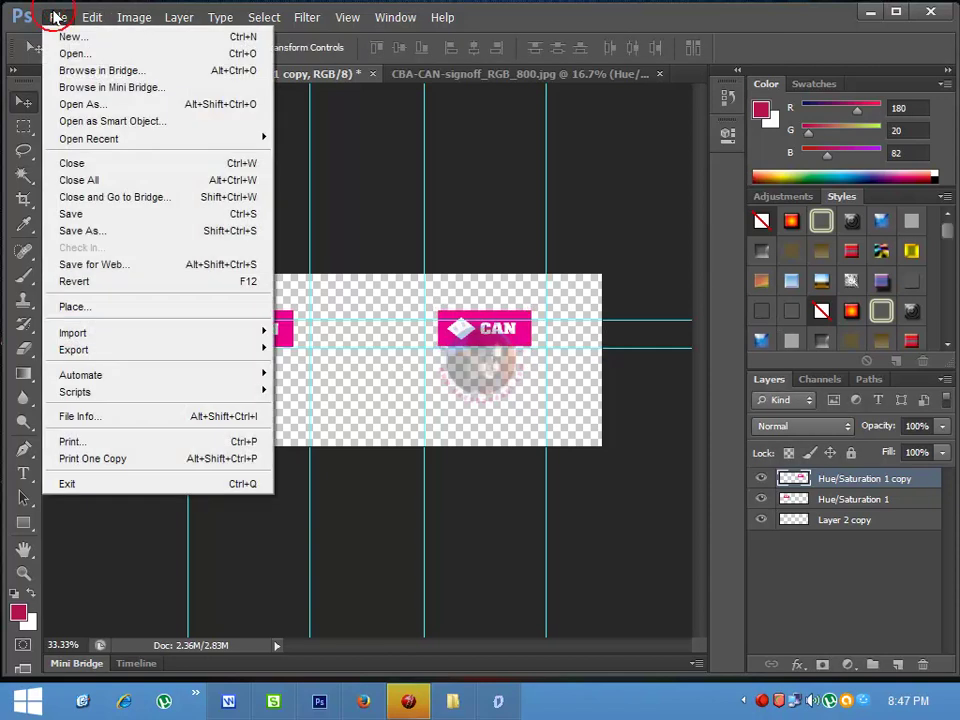
left_click(108, 230)
left_click(548, 398)
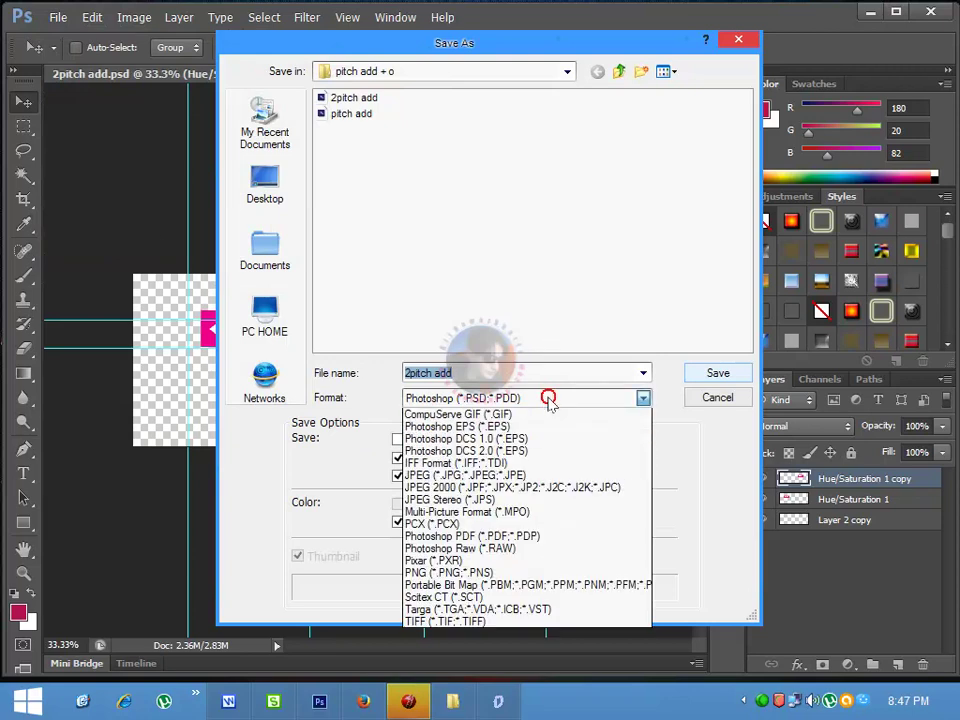
left_click(264, 188)
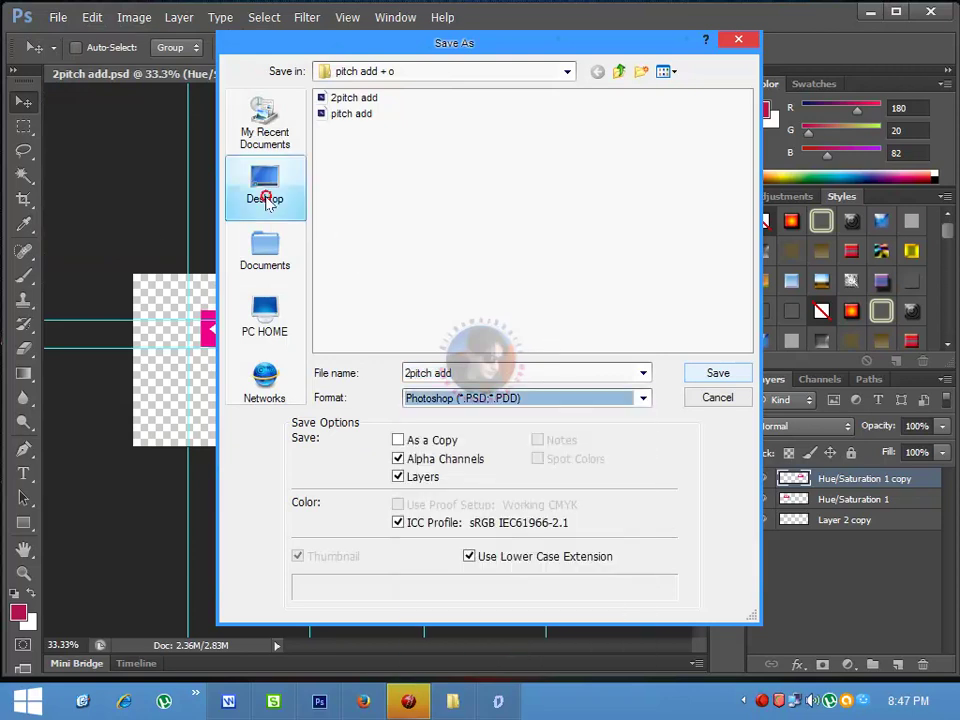
left_click(563, 398)
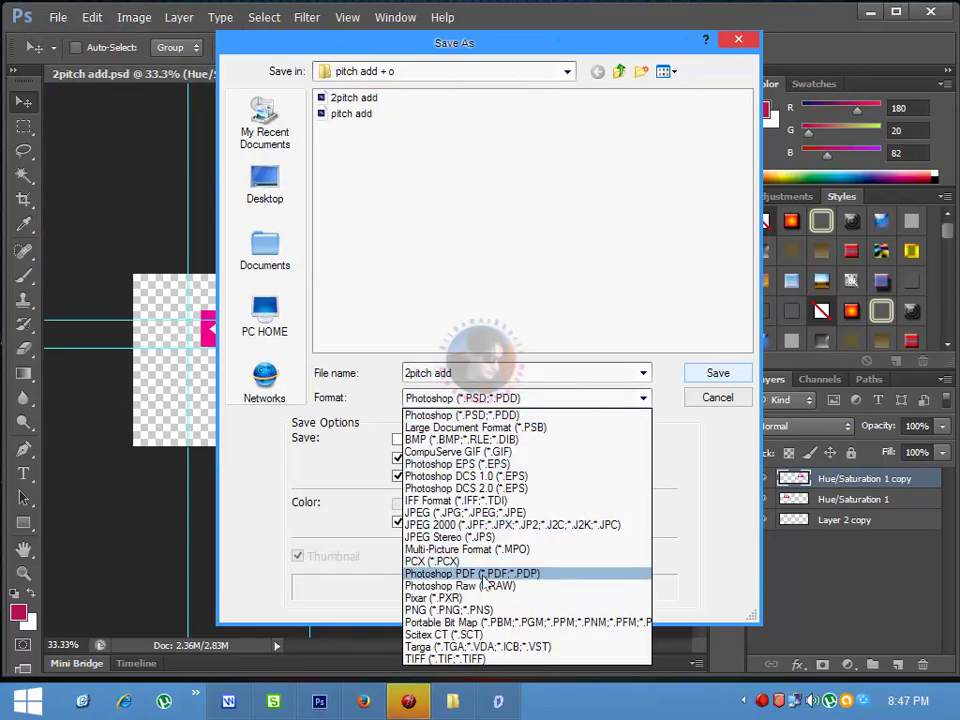
left_click(446, 609)
left_click(245, 196)
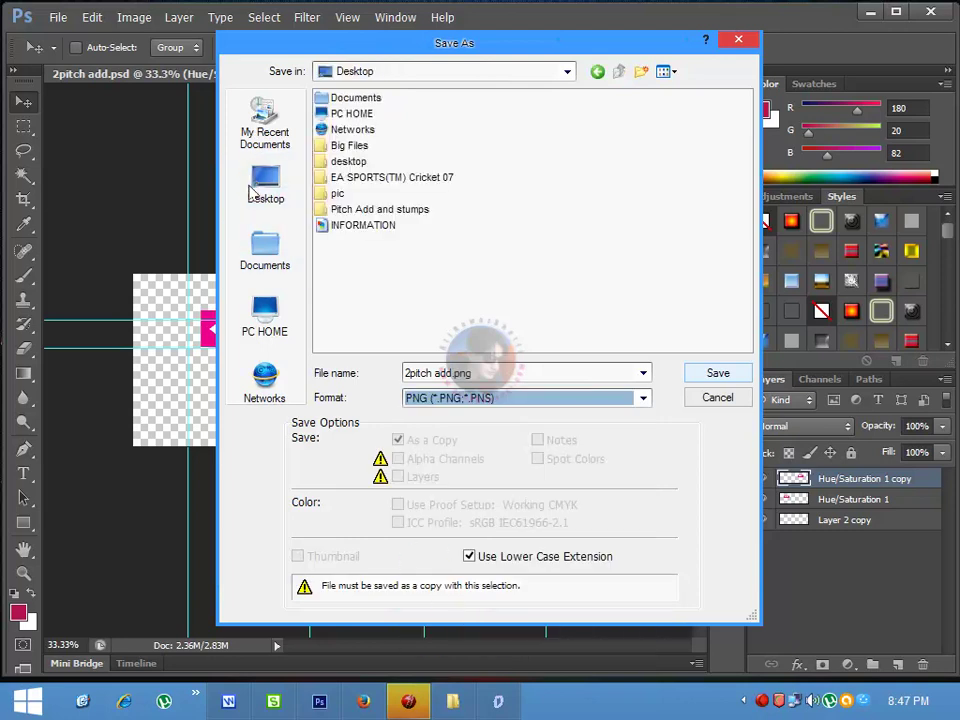
left_click(721, 371)
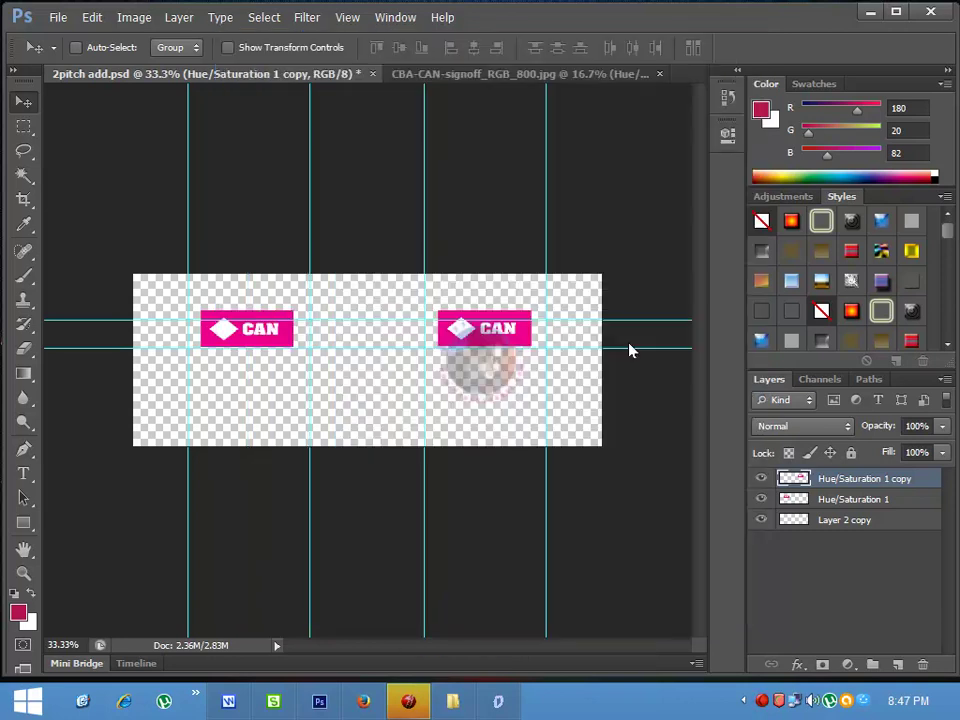
left_click(542, 221)
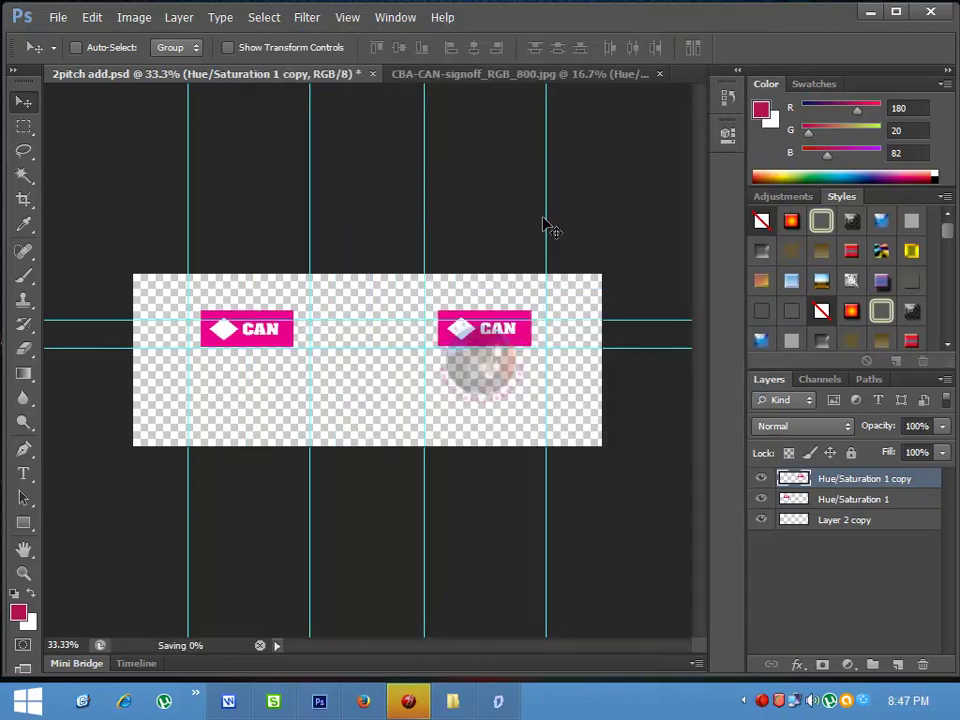
Step: Switch to FshEd and open f4c27656f9c46a4978653bca1c83ac93.fsh from the Pitch Add and stumps folder on the Desktop
left_click(867, 12)
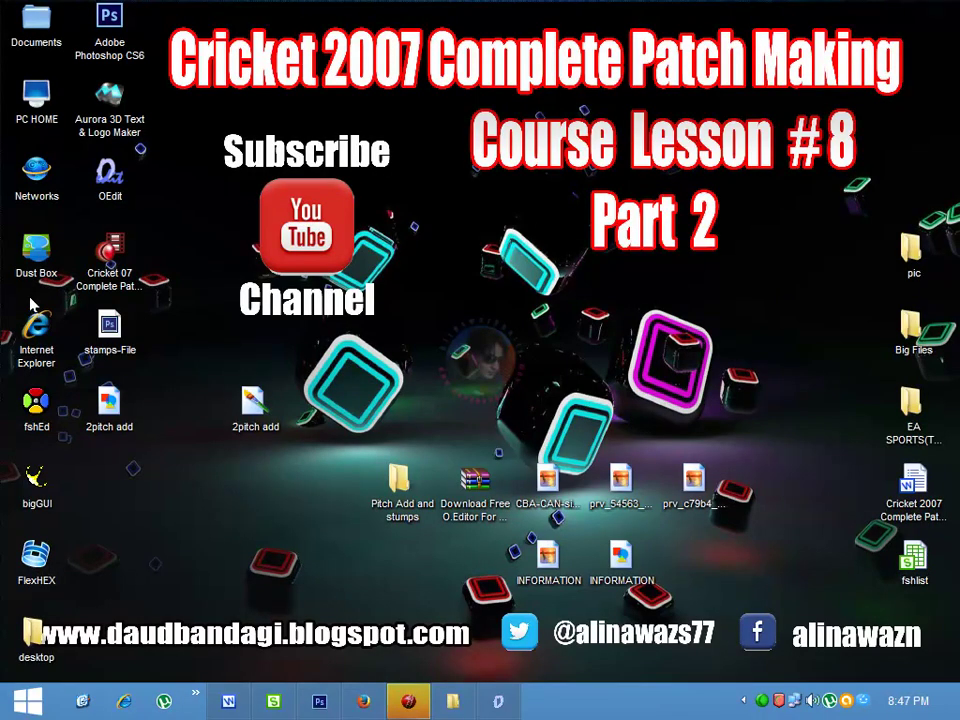
double_click(37, 405)
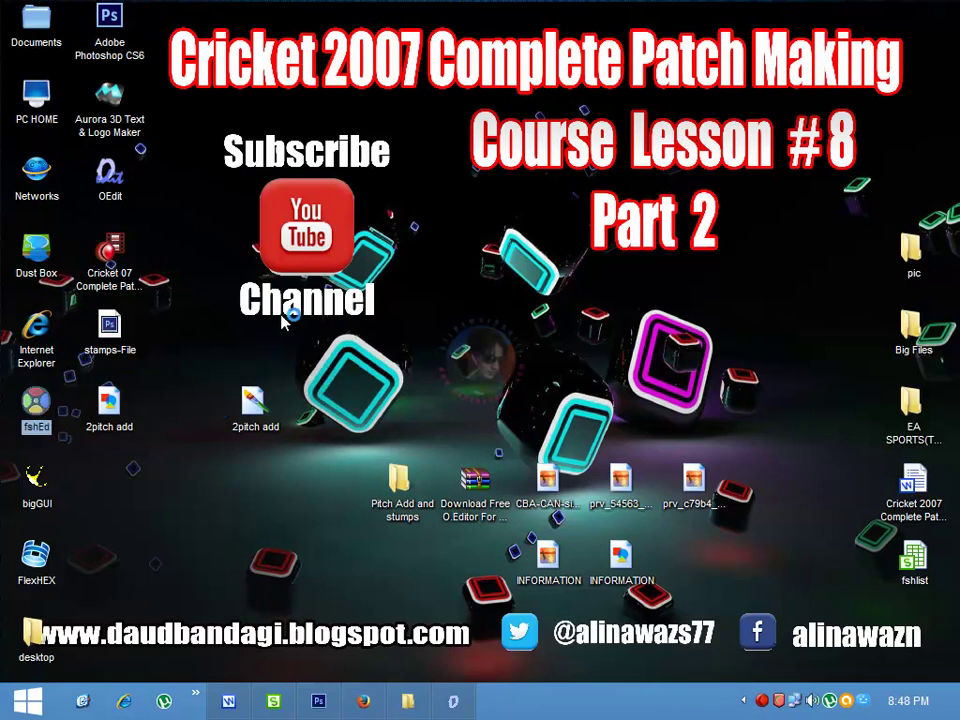
left_click(302, 180)
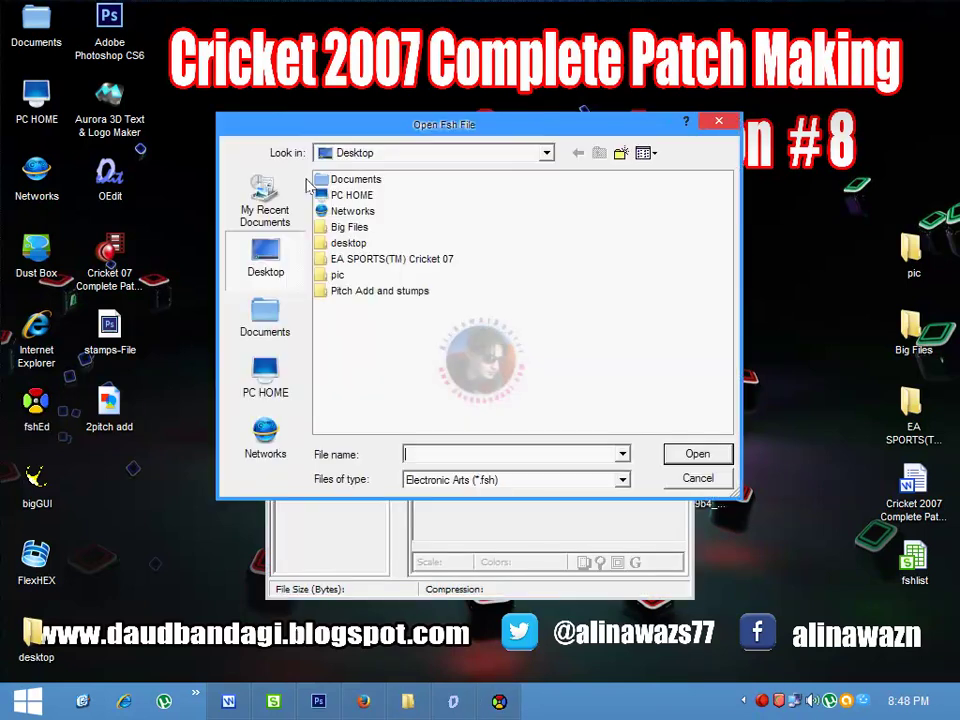
double_click(385, 291)
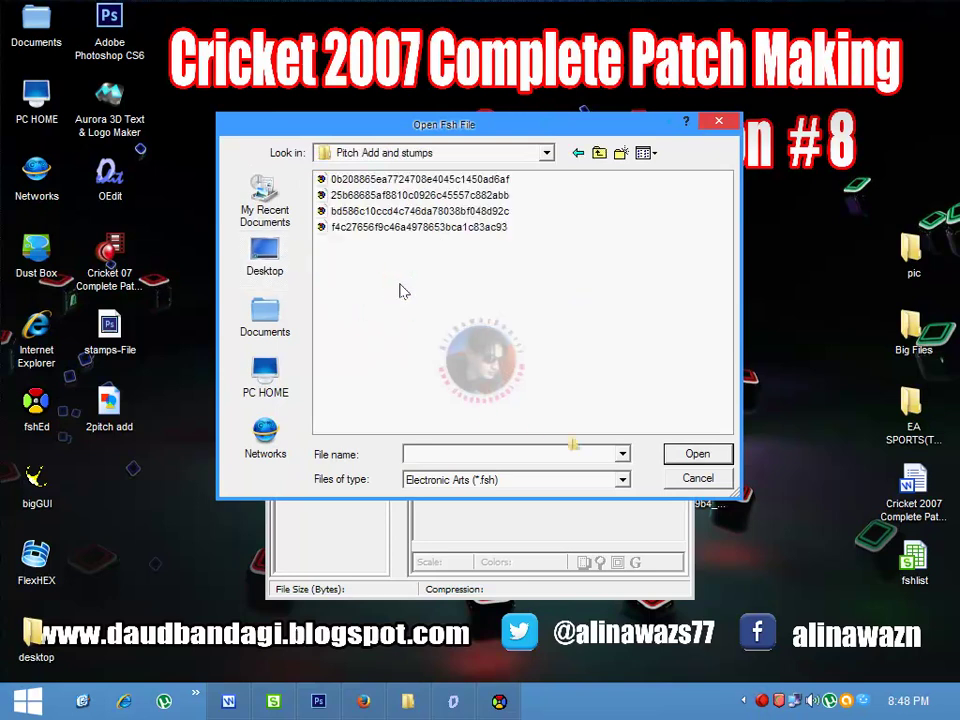
double_click(345, 195)
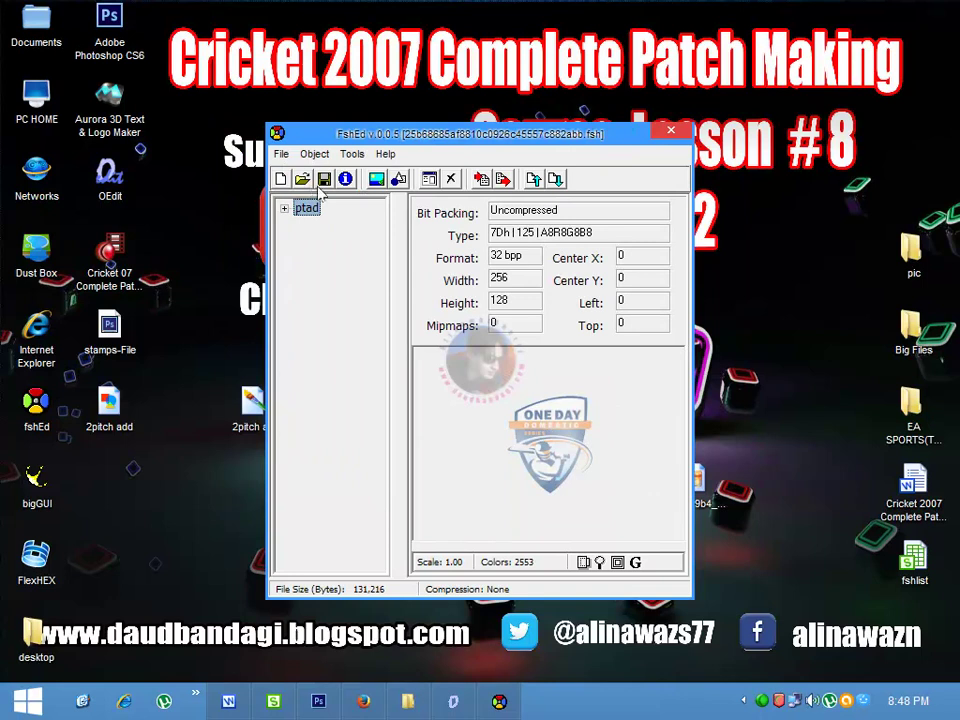
left_click(301, 179)
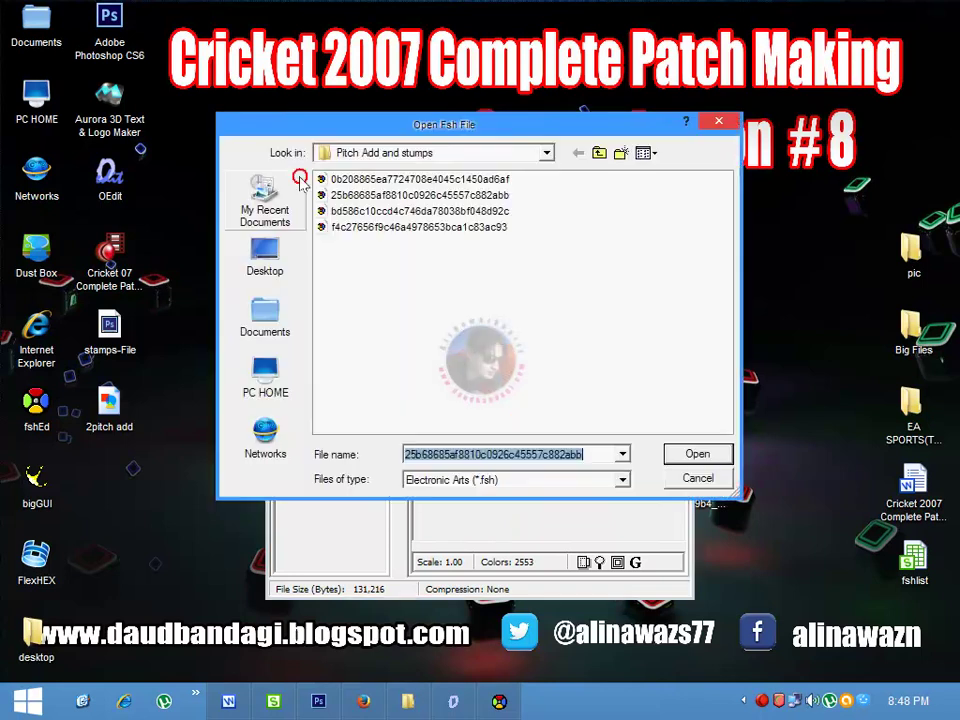
double_click(398, 229)
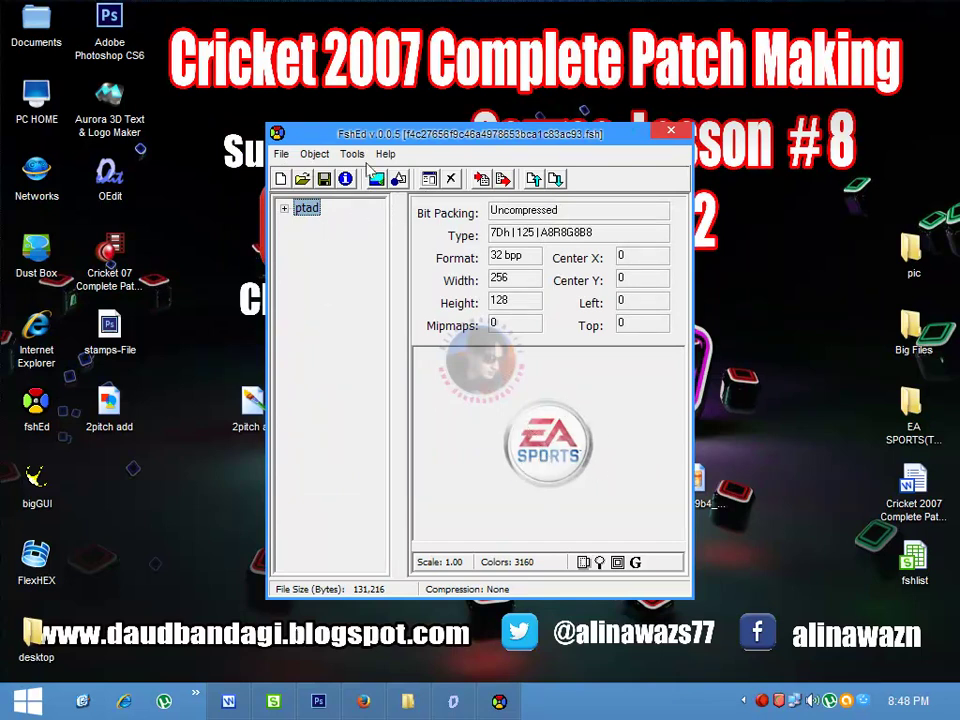
Step: Replace the ptad texture with 2pitch add.png from the Desktop through the Graphic Importer and preview it at full size
left_click(352, 155)
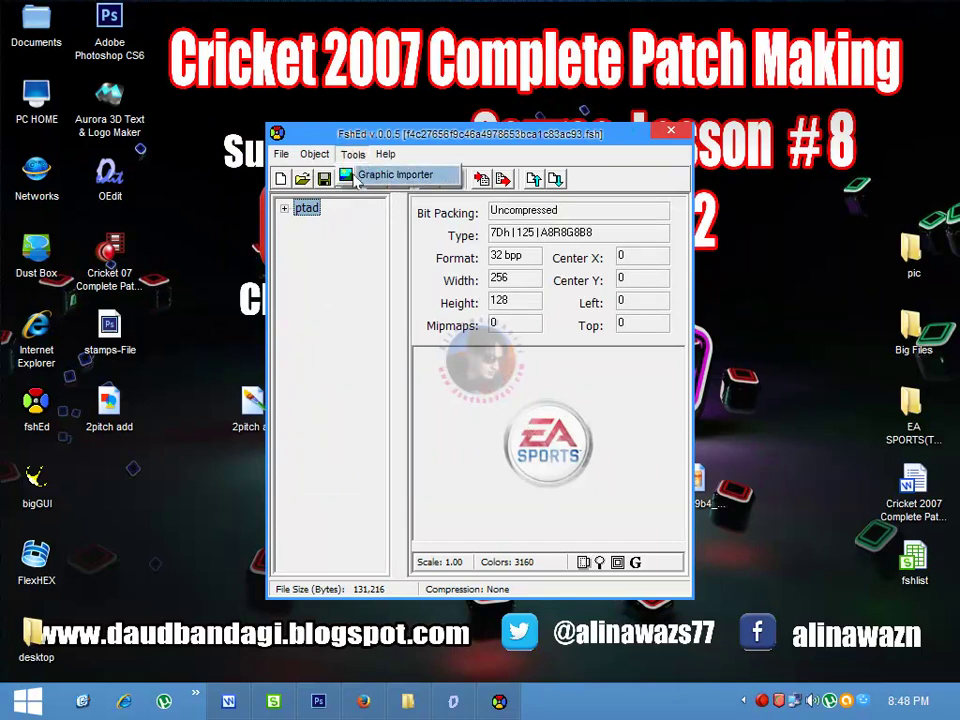
left_click(372, 177)
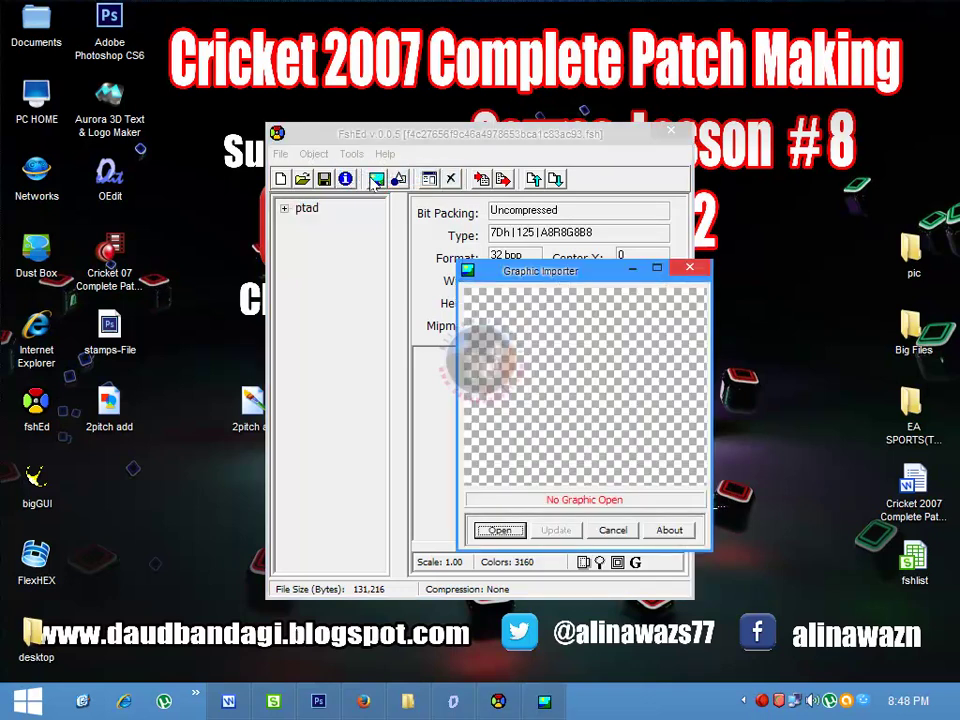
left_click(506, 535)
left_click(270, 265)
left_click(600, 479)
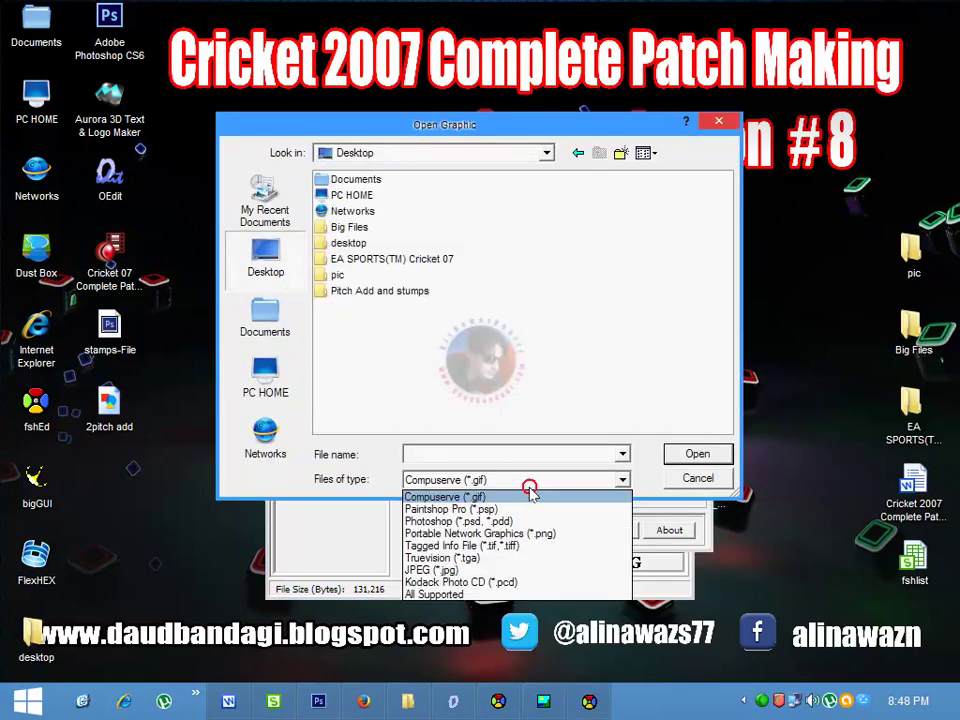
left_click(553, 534)
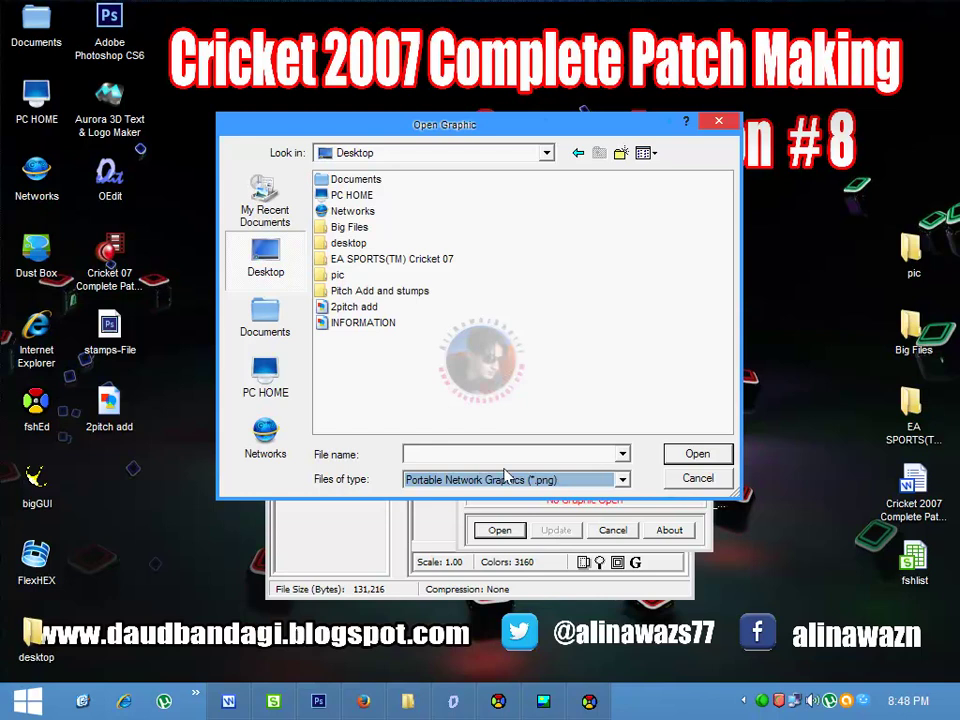
left_click(354, 307)
left_click(697, 453)
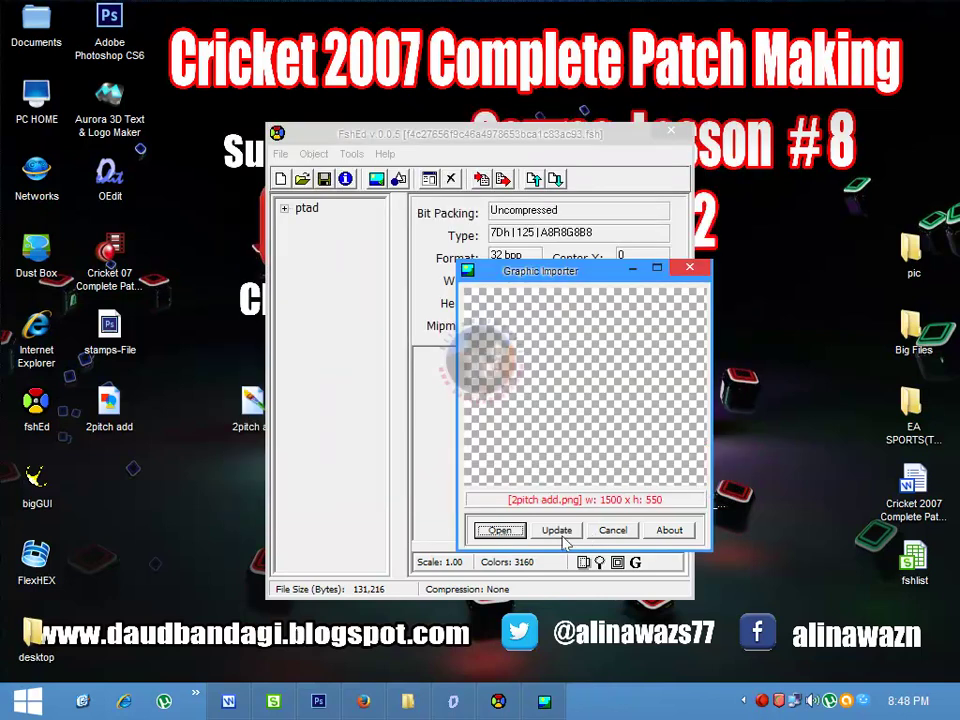
left_click(558, 531)
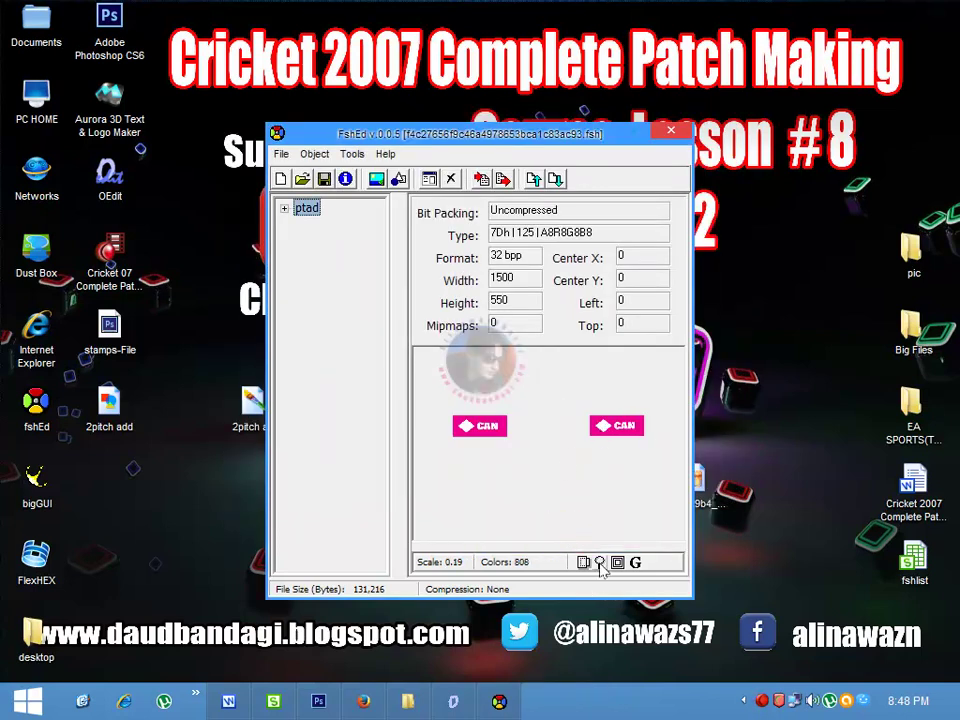
left_click(600, 563)
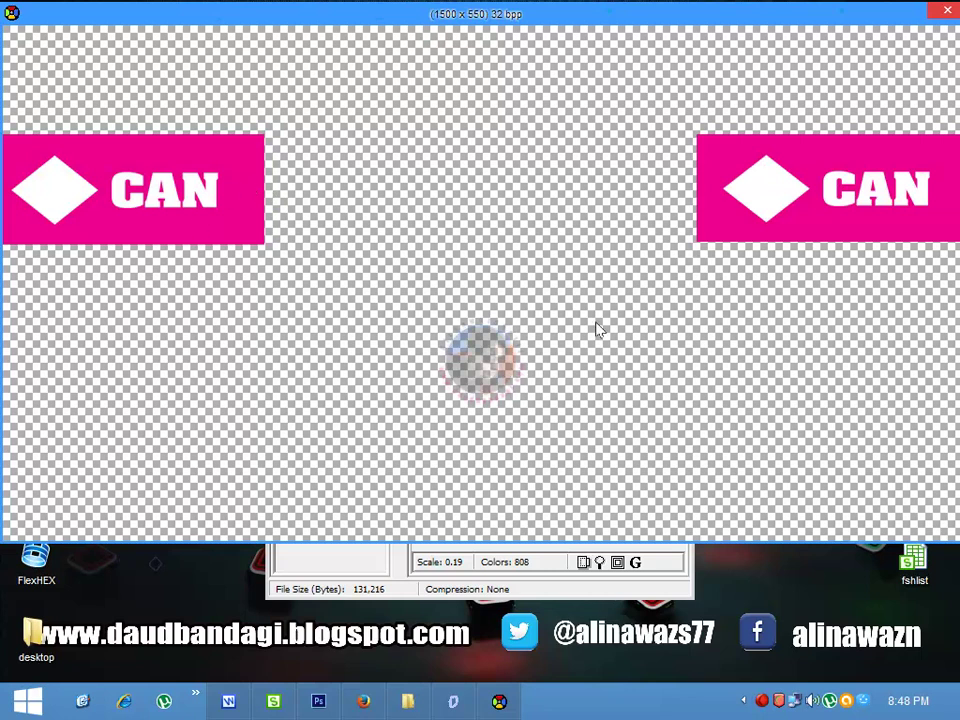
left_click(943, 12)
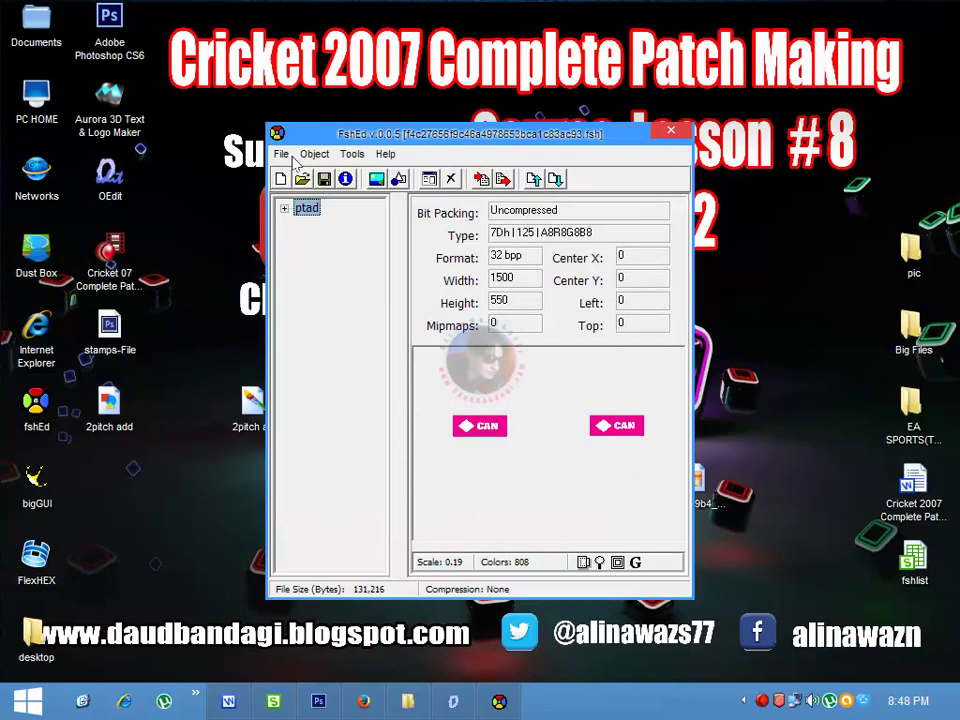
Step: Save the updated FSH file and close FshEd
left_click(282, 154)
left_click(284, 158)
left_click(284, 158)
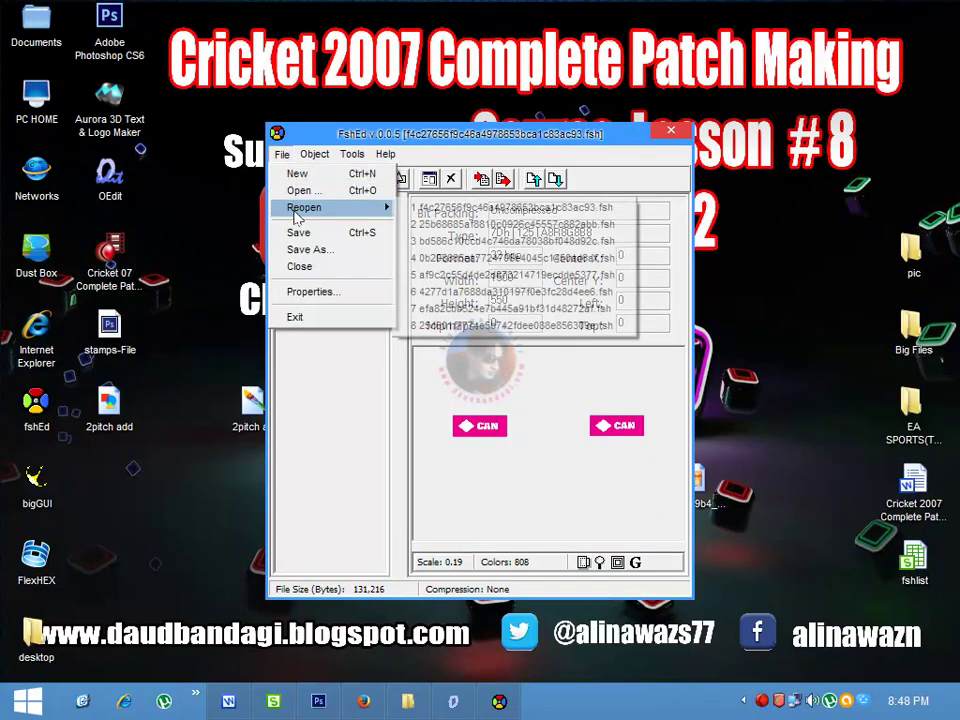
left_click(298, 231)
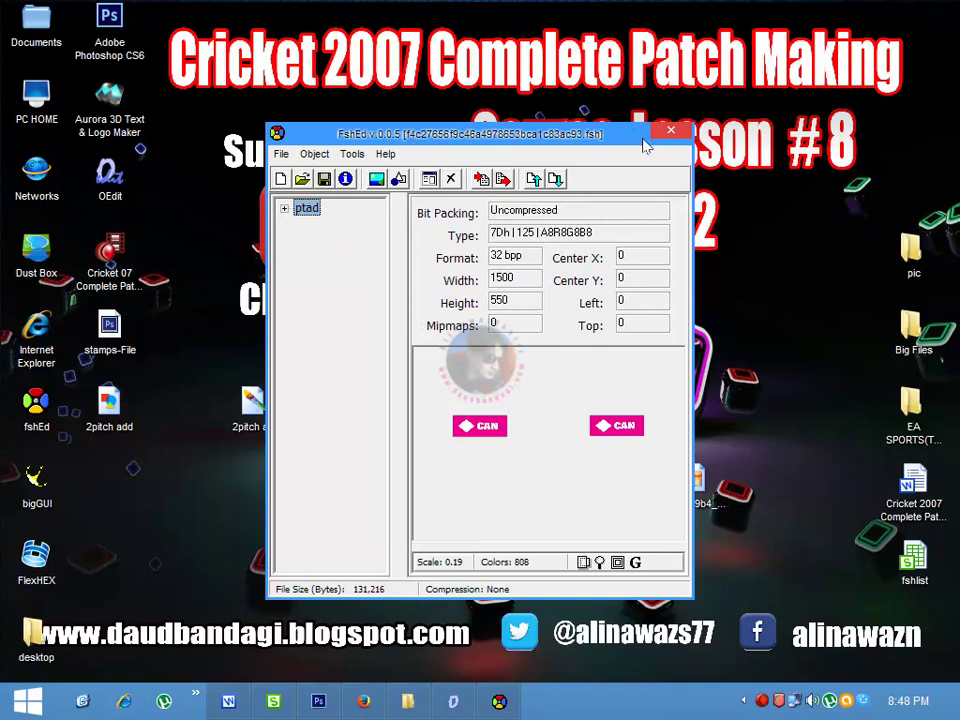
left_click(672, 133)
Step: Copy the O file starting with ddf5a647 and the FSH file starting with f4c27656 from the Pitch Add and stumps folder
left_click(393, 495)
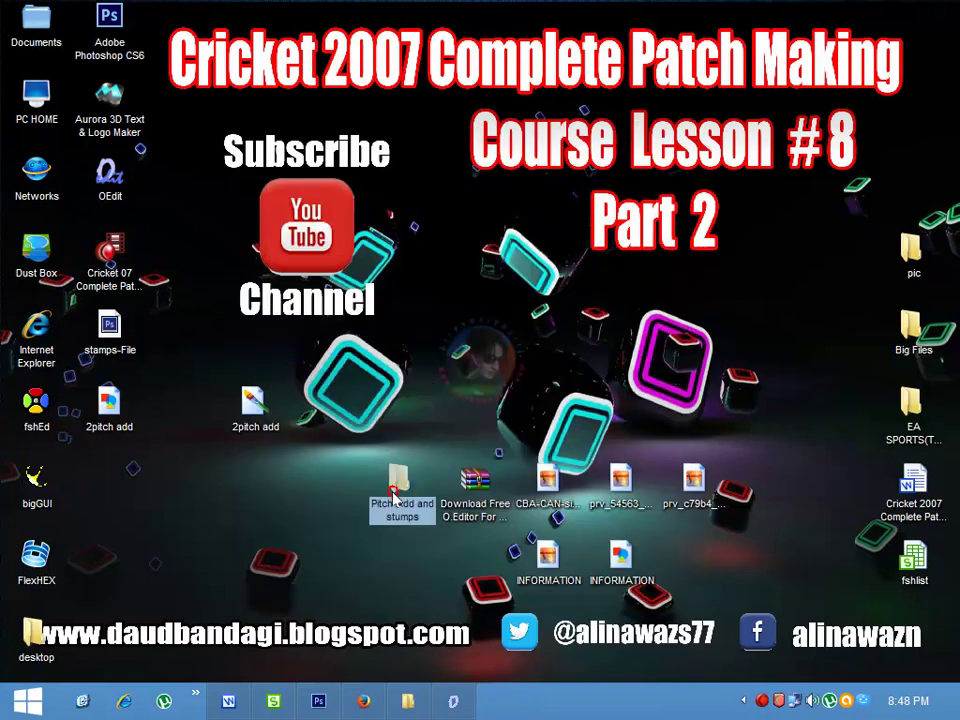
double_click(401, 479)
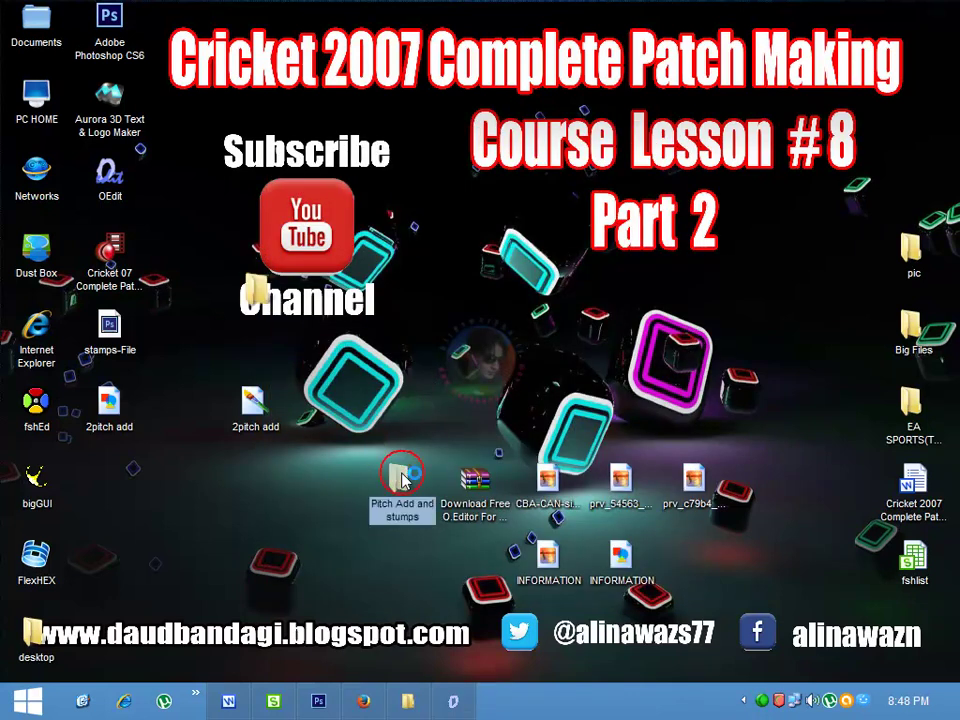
left_click(433, 203)
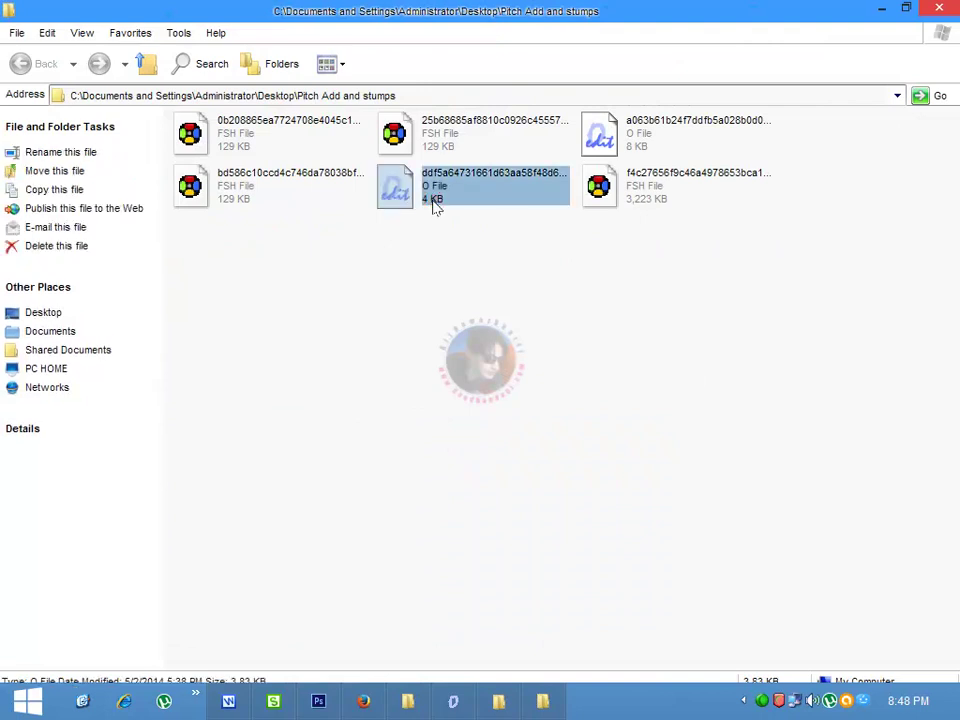
double_click(429, 204)
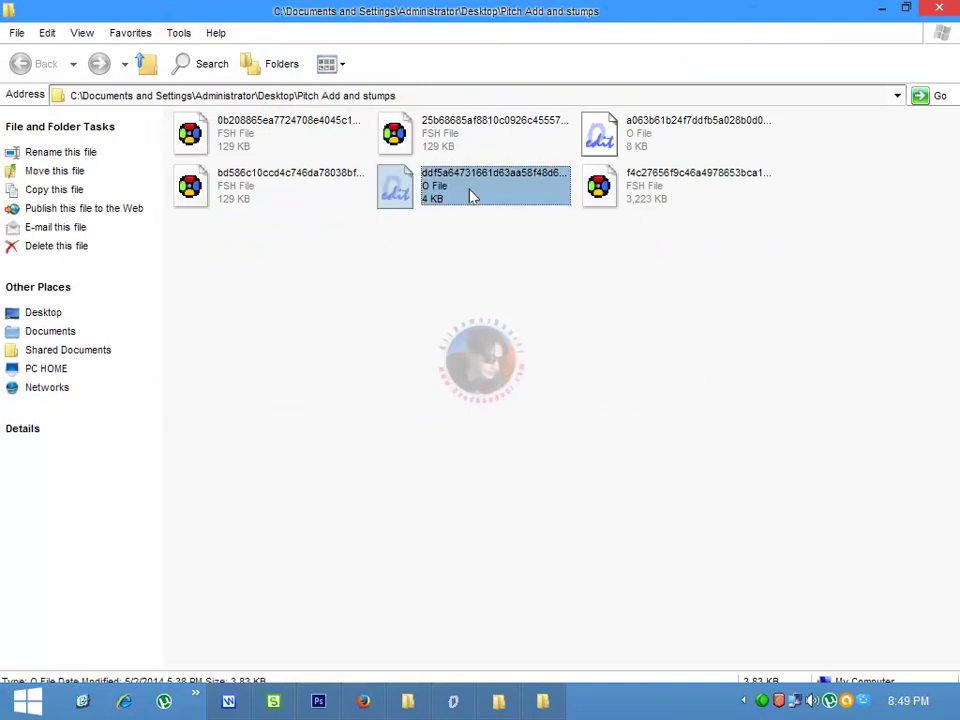
left_click(497, 213)
double_click(480, 198)
left_click(711, 195, "ctrl")
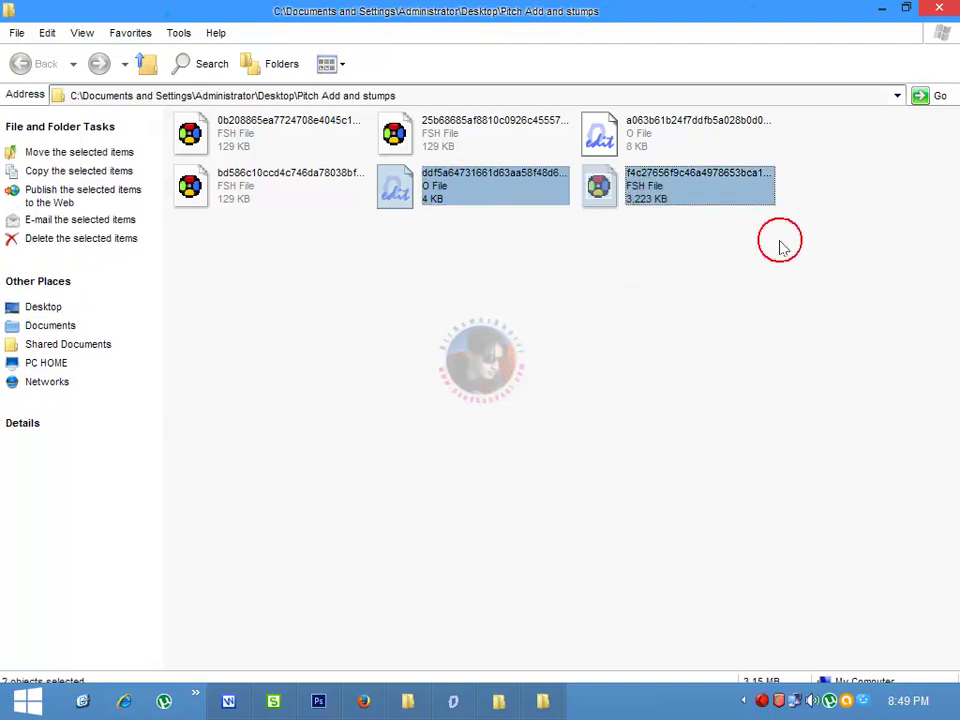
right_click(476, 180)
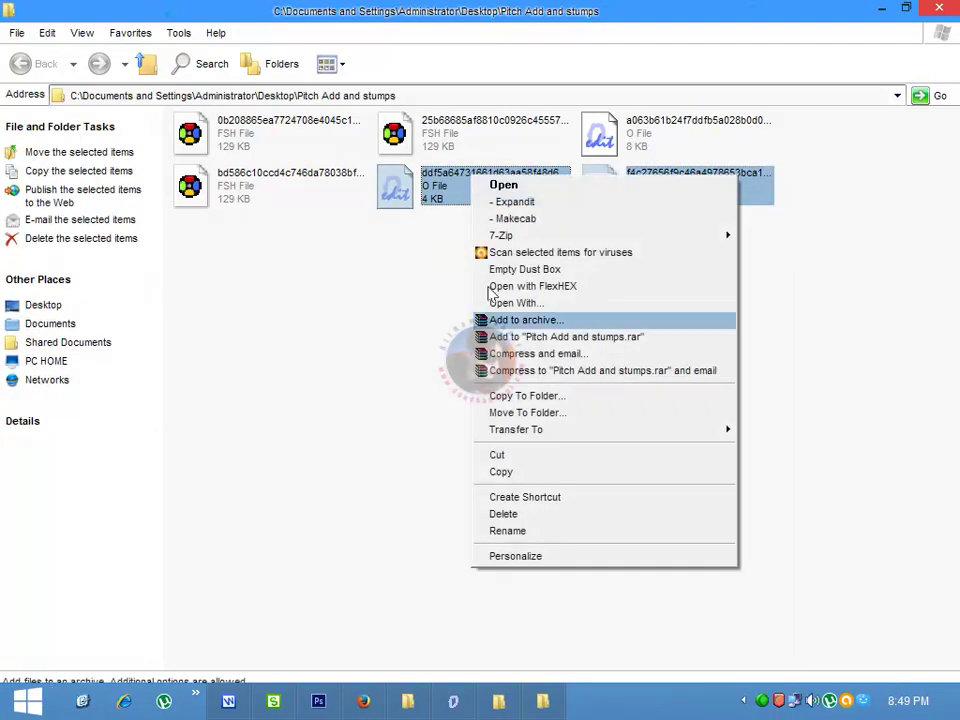
left_click(495, 471)
left_click(948, 15)
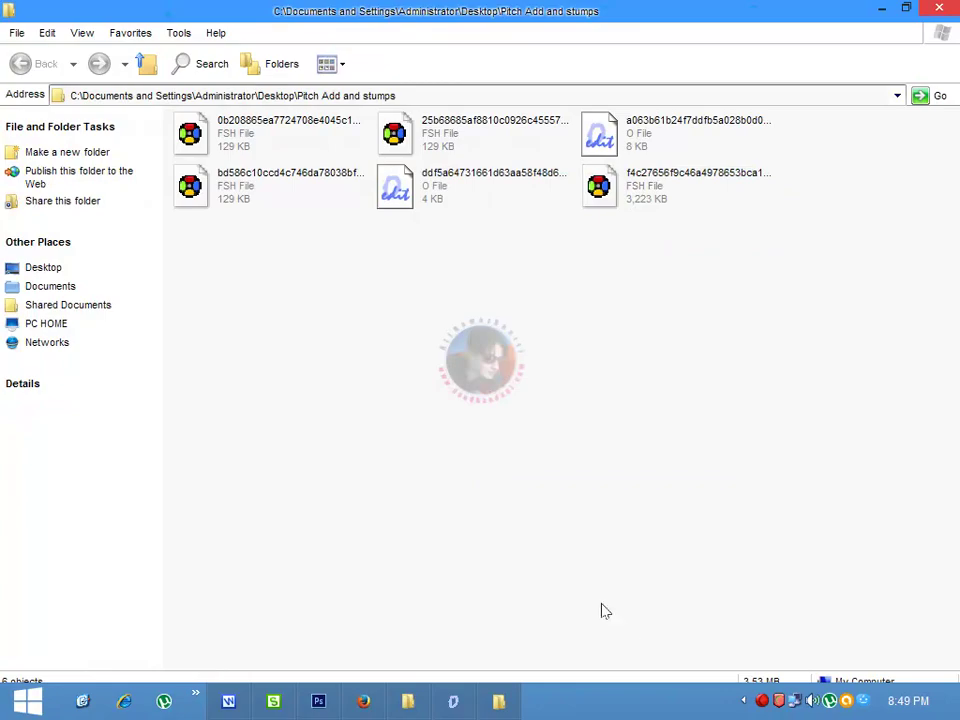
left_click(948, 9)
Step: Paste the two copied files into the EA SPORTS(TM) Cricket 07 folder on the Desktop and launch Cricket07
double_click(929, 432)
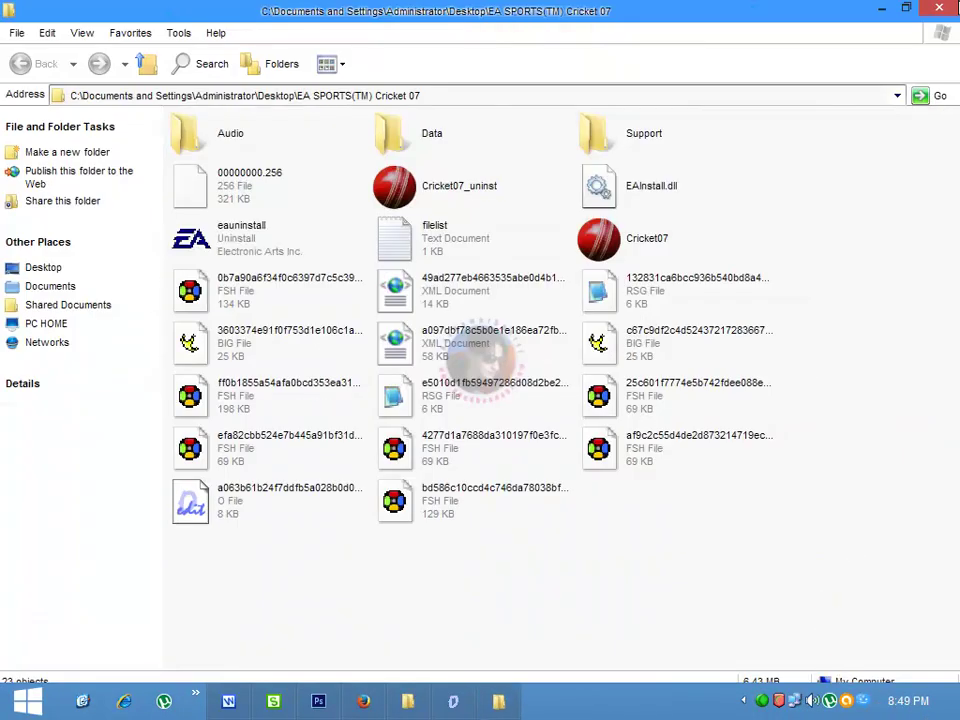
right_click(664, 573)
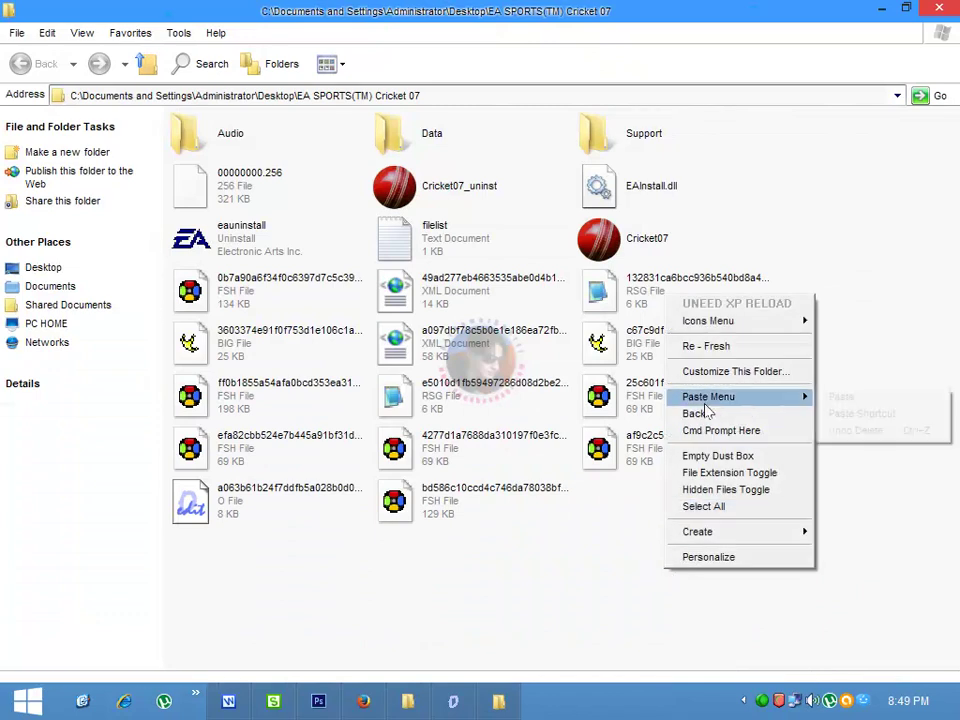
mouse_move(804, 396)
left_click(842, 396)
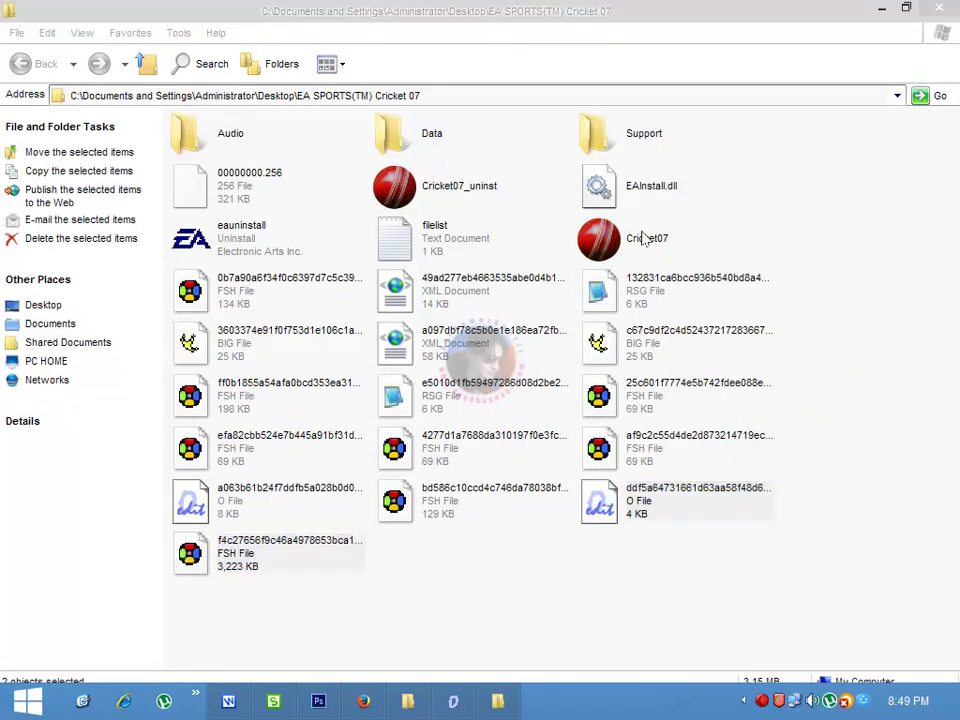
double_click(650, 240)
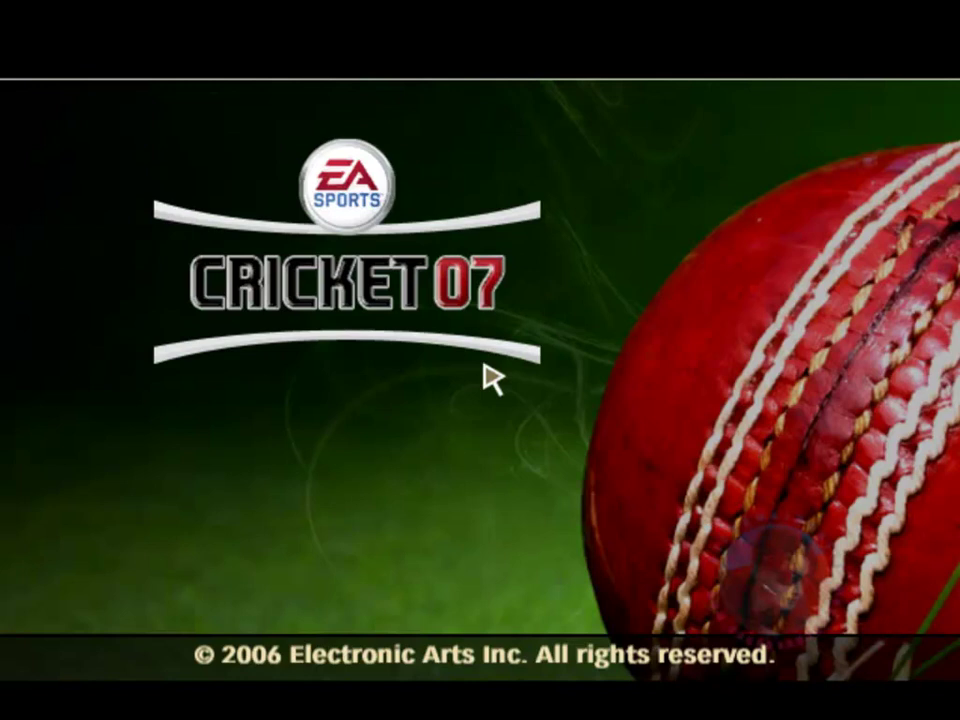
Step: Enter the domestic game modes and open the Pura Cup competition
left_click(492, 378)
key("Return")
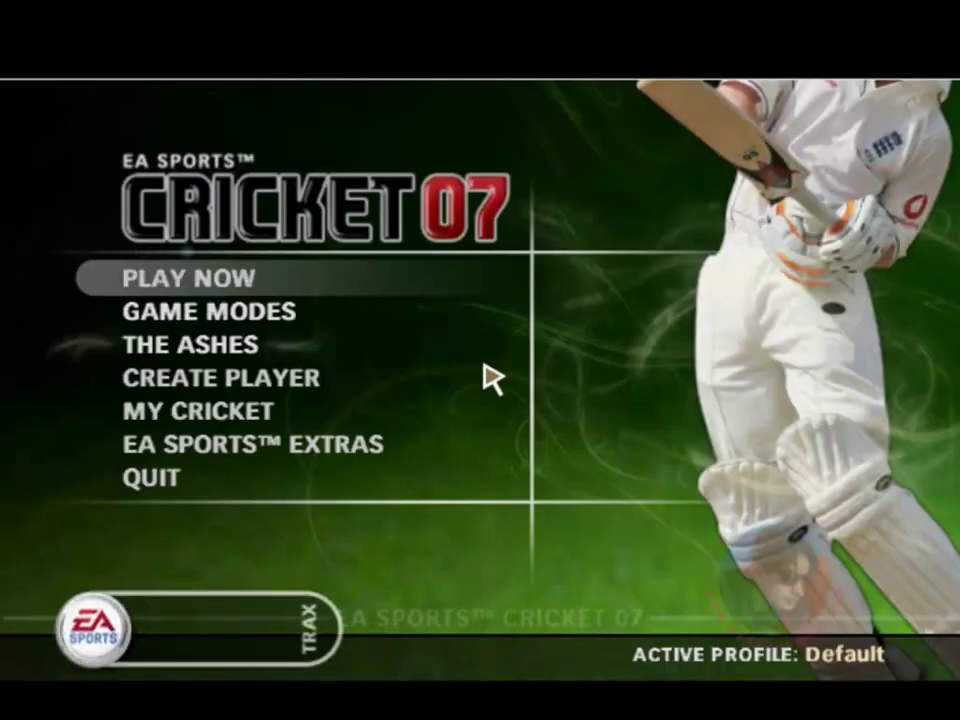
key("Down")
key("Return")
key("Down")
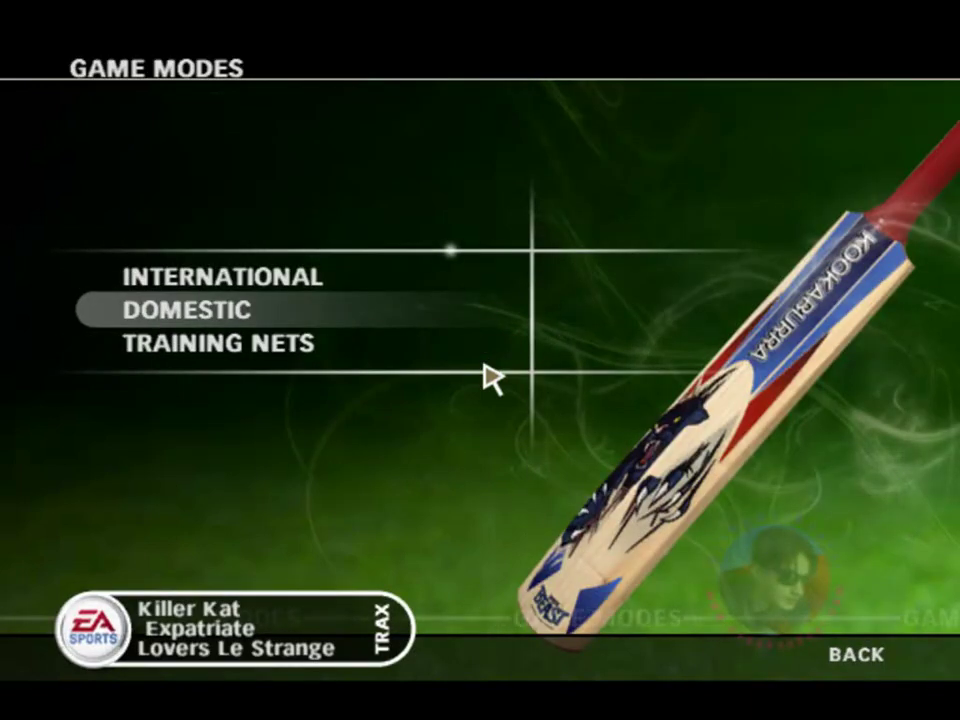
key("Return")
key("Return")
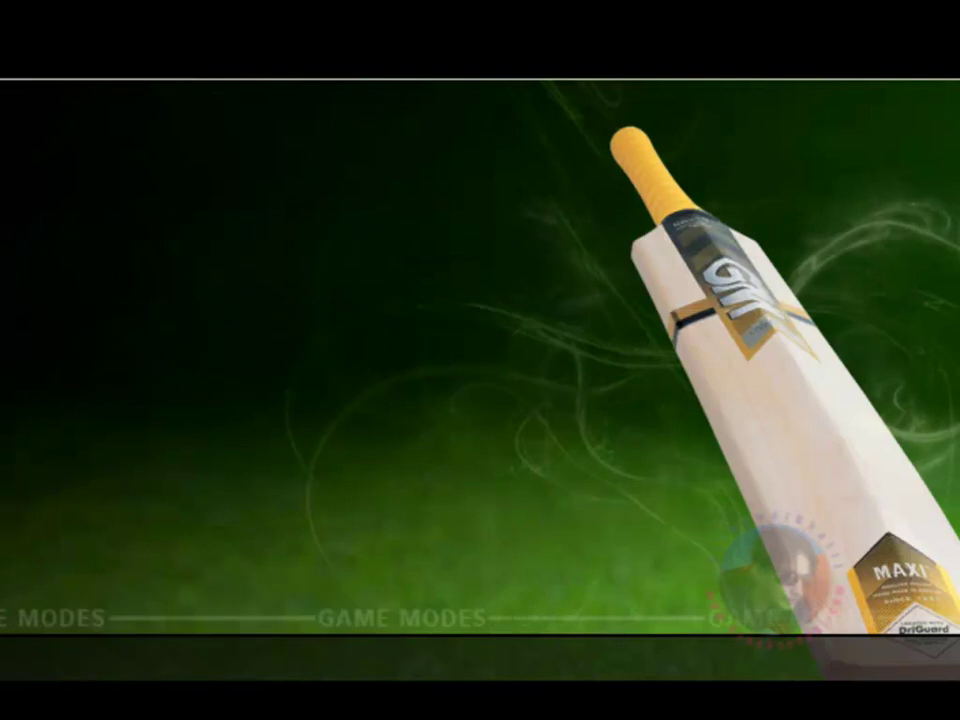
key("Down")
key("Return")
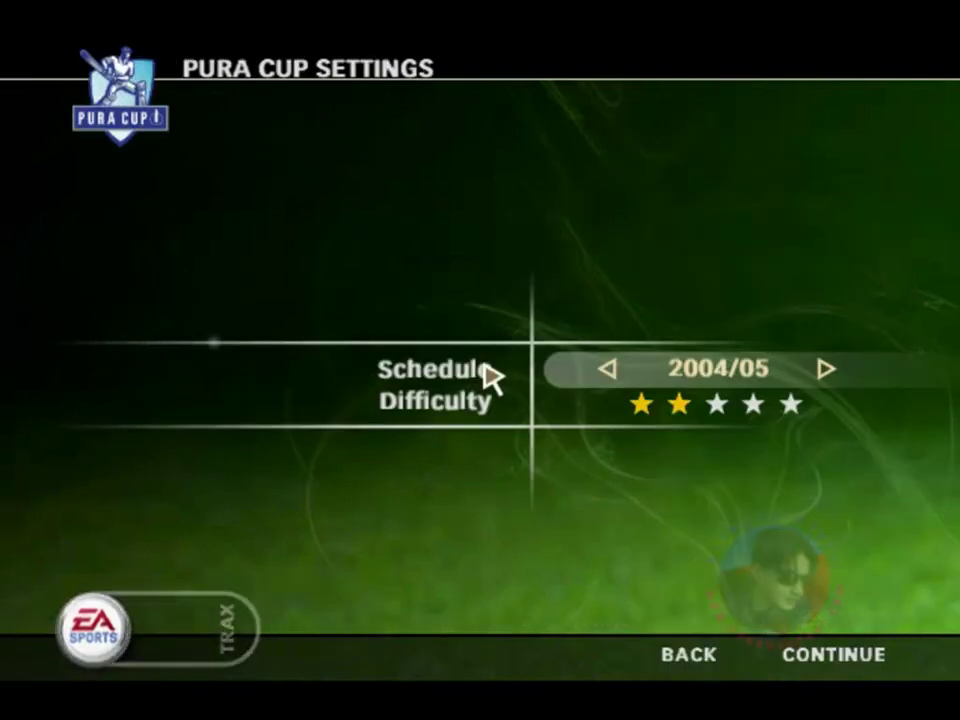
Step: Change the Pura Cup schedule and assign Pakistan as the user-controlled team
key("Right")
key("Right")
key("Return")
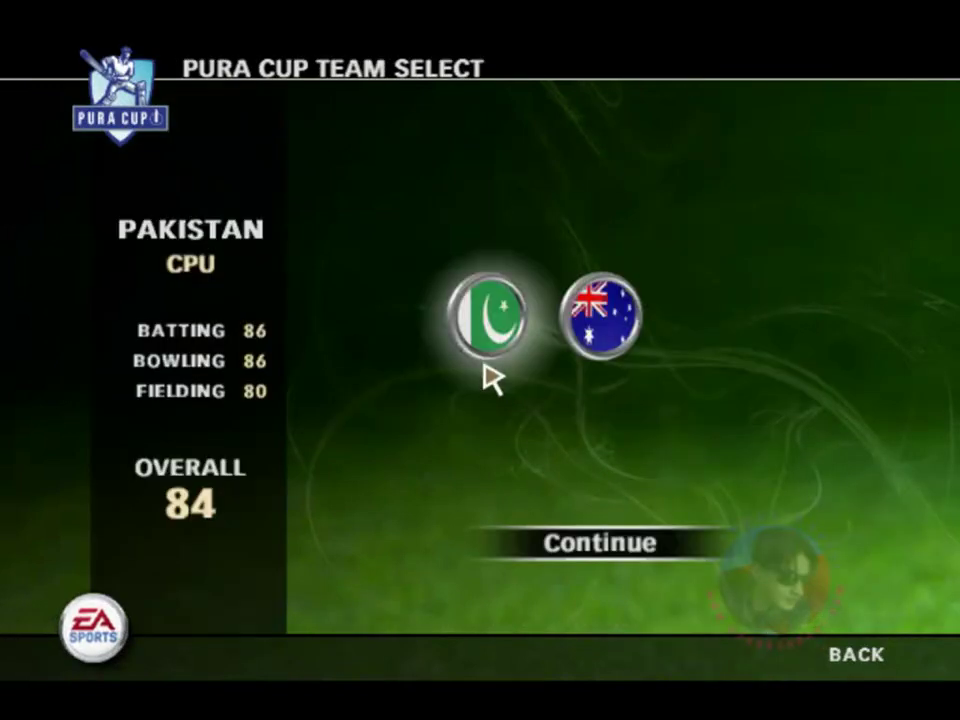
key("Right")
key("Left")
key("Return")
key("Down")
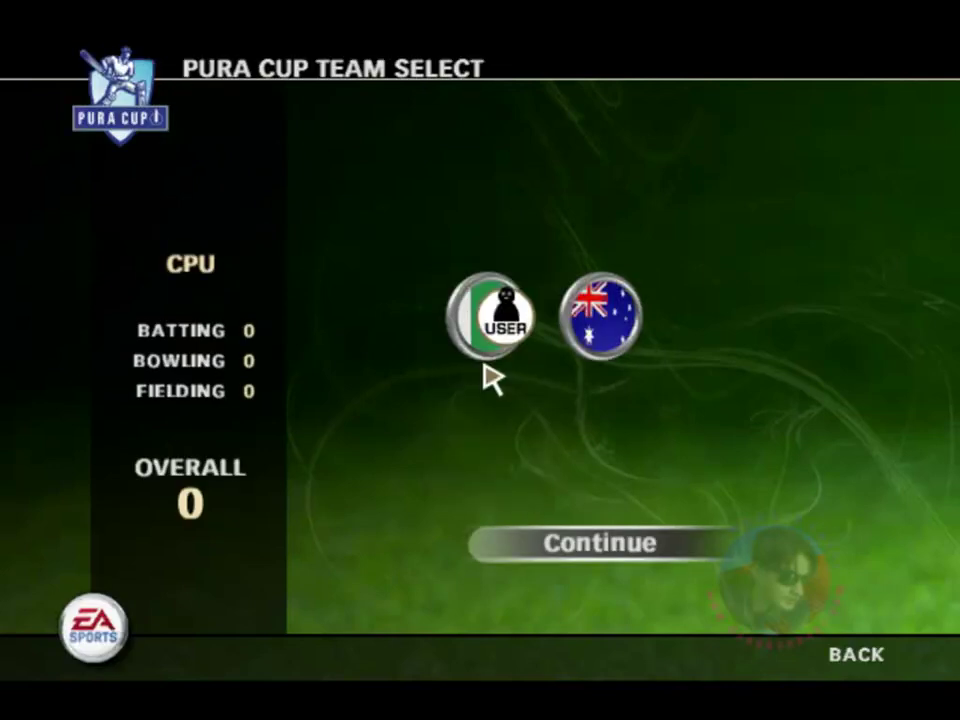
Step: Start the match with hard, sunny and hot conditions and choose to bat after the toss
key("Return")
key("Return")
key("Return")
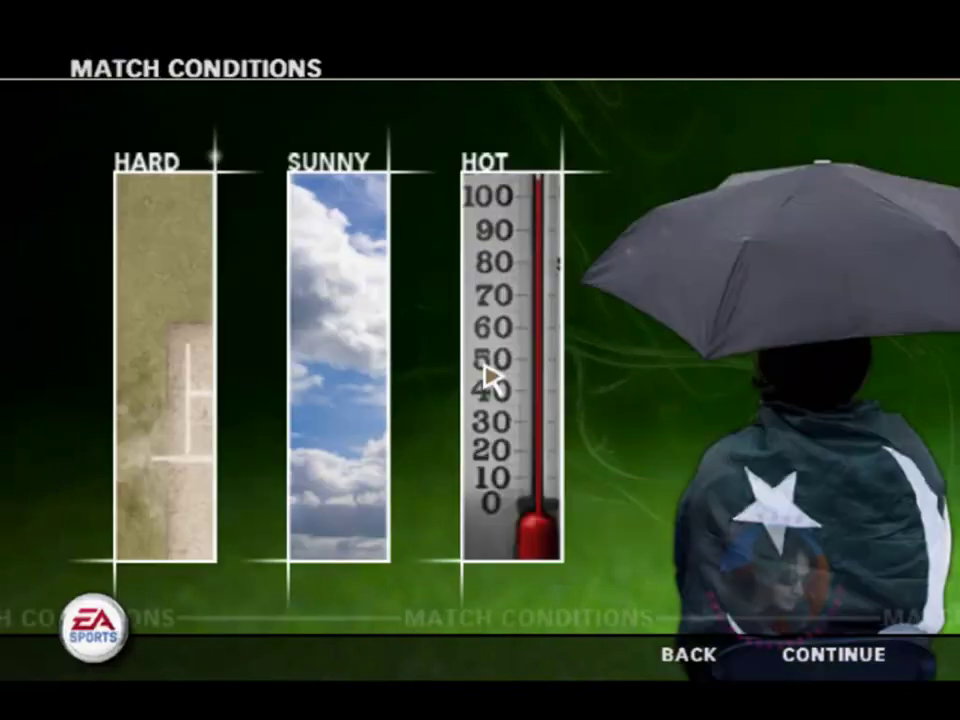
key("Return")
key("Return")
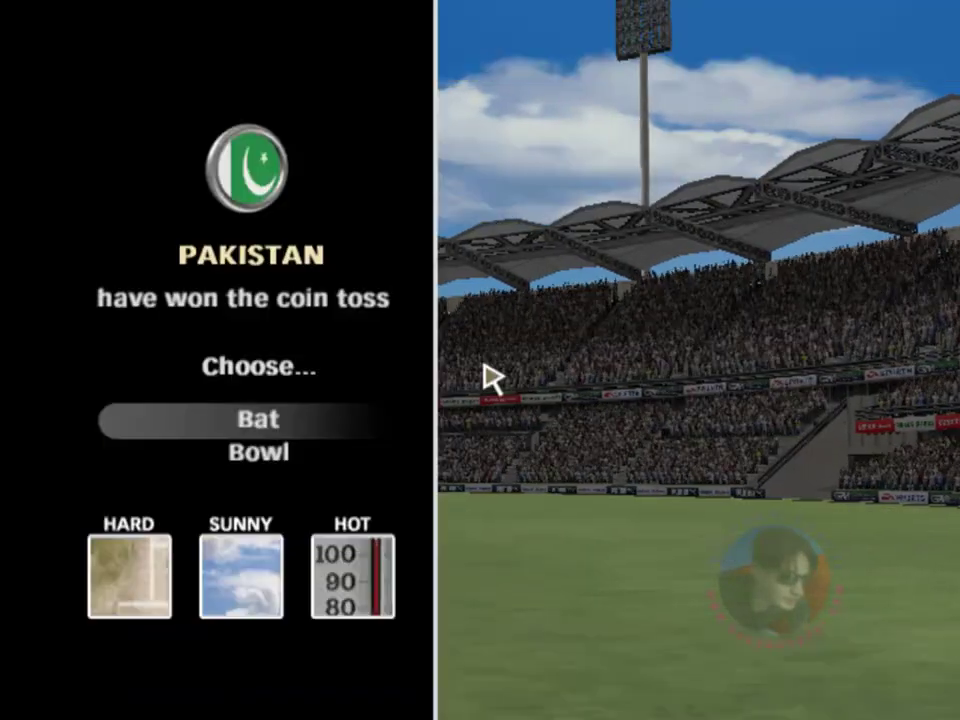
key("Return")
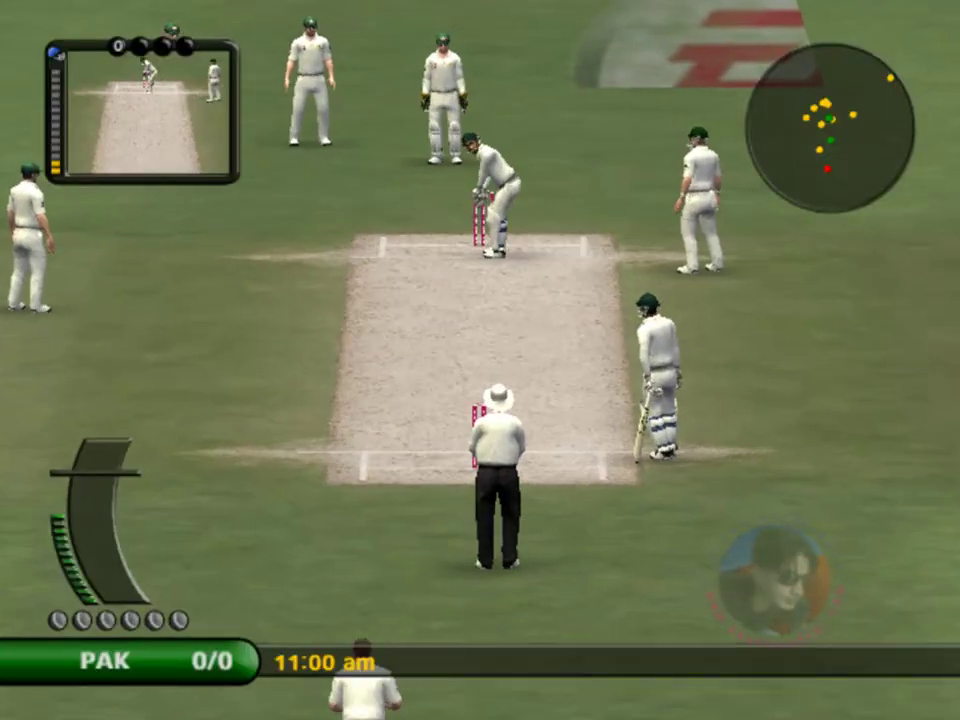
Step: End the EA SPORTS Cricket 07 task, then close Task Manager and minimize the game folder window
key("ctrl+shift+Escape")
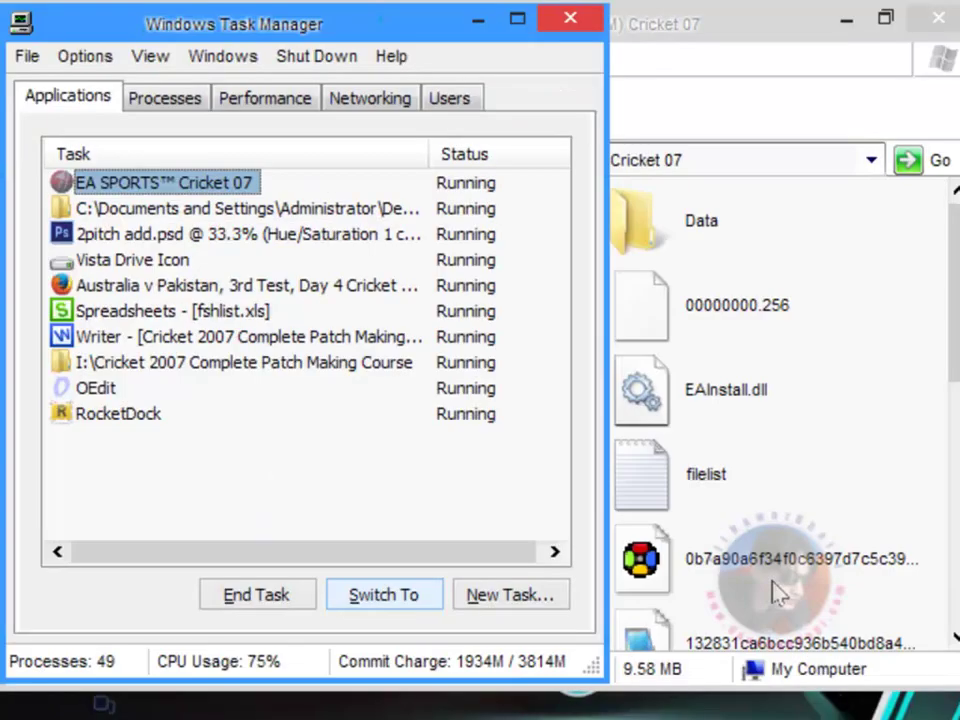
left_click(256, 594)
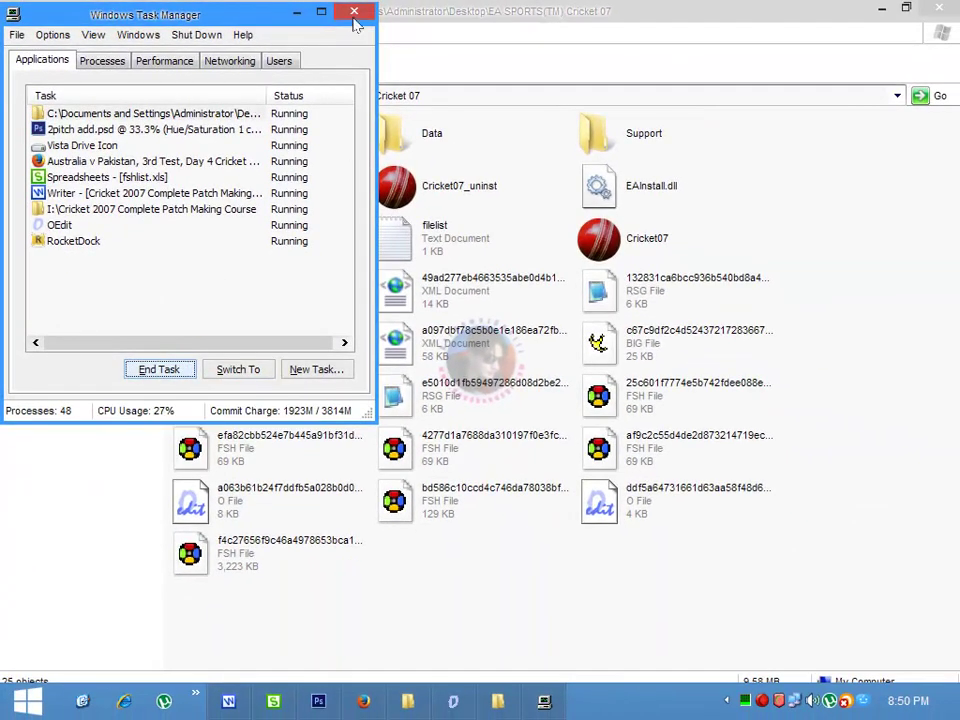
left_click(354, 13)
left_click(876, 9)
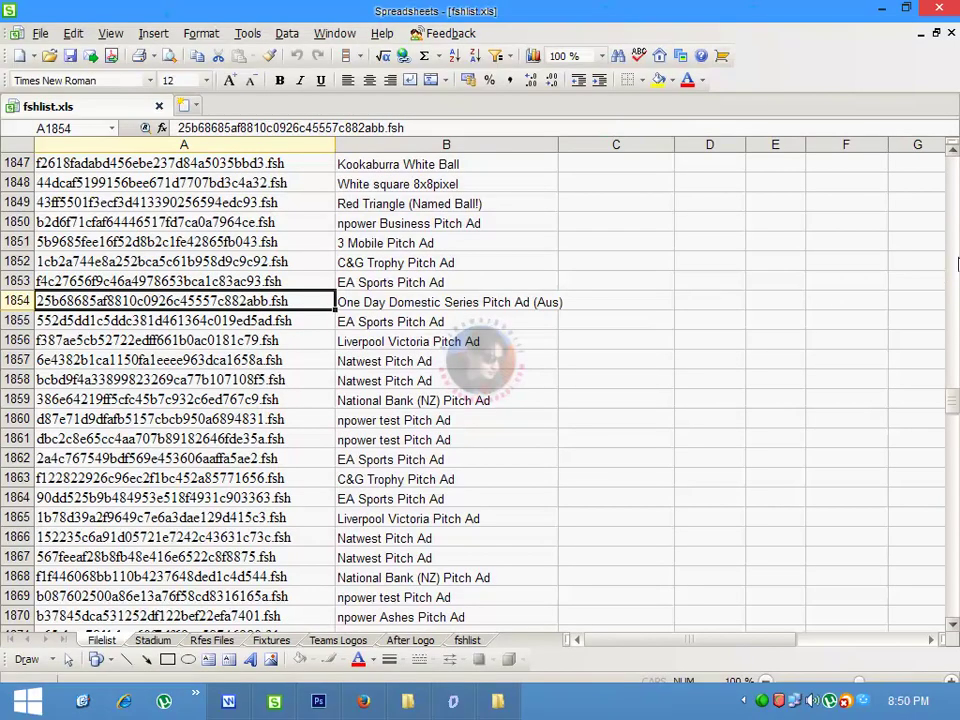
Step: Examine the pitch ad entries in fshlist.xls, including the EA Sports Pitch Ad file name in row 1853
scroll(553, 419, "down", 3)
scroll(553, 419, "up", 5)
scroll(553, 419, "up", 3)
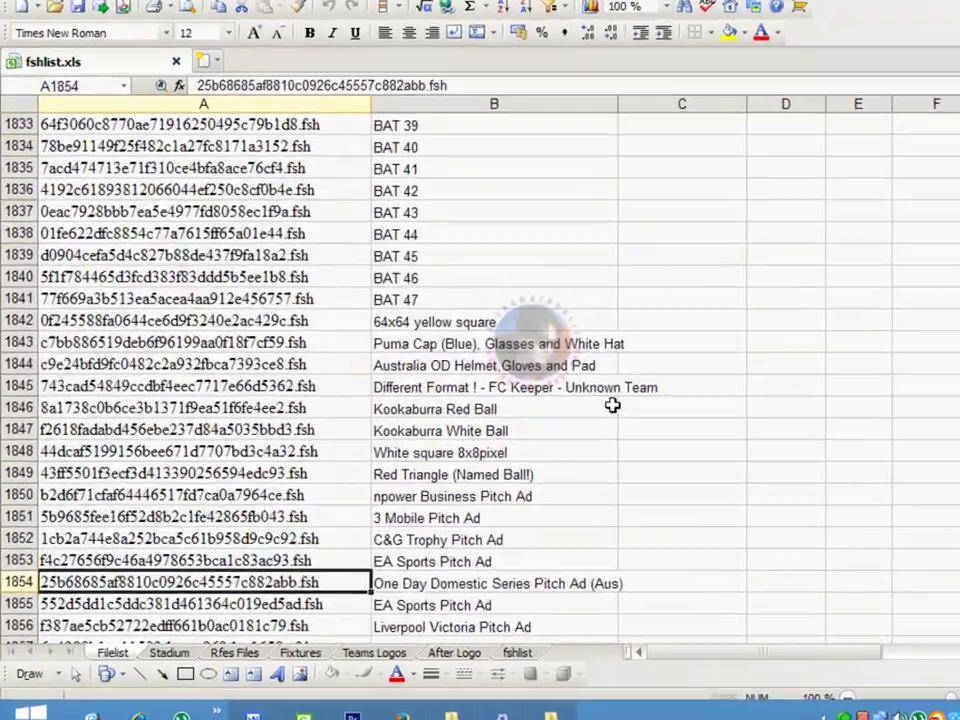
scroll(553, 419, "down", 3)
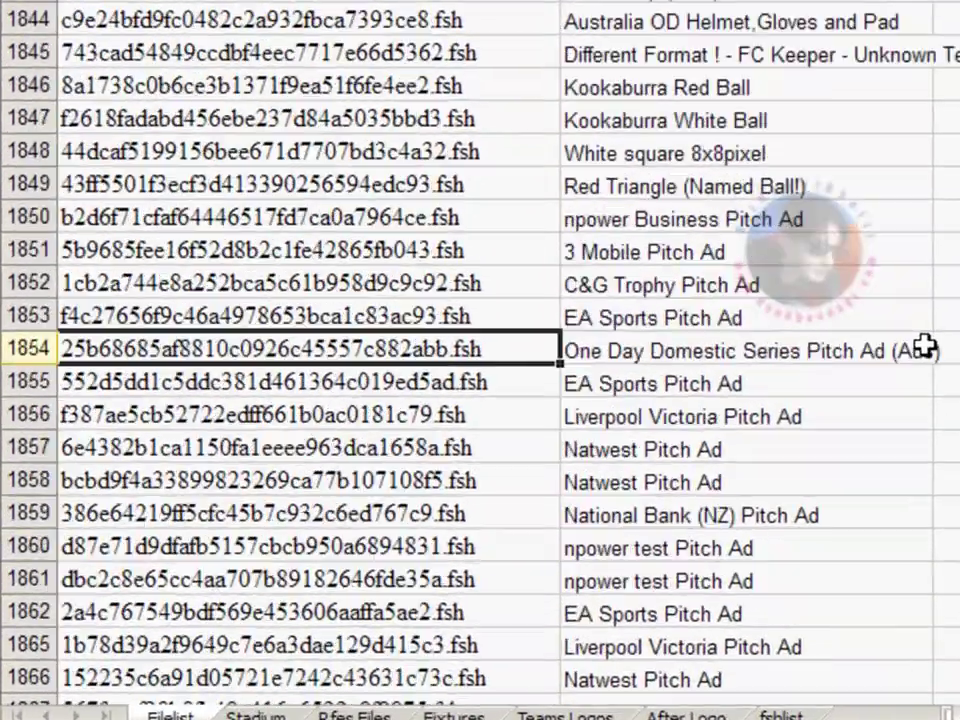
scroll(940, 340, "down", 5)
scroll(950, 336, "up", 4)
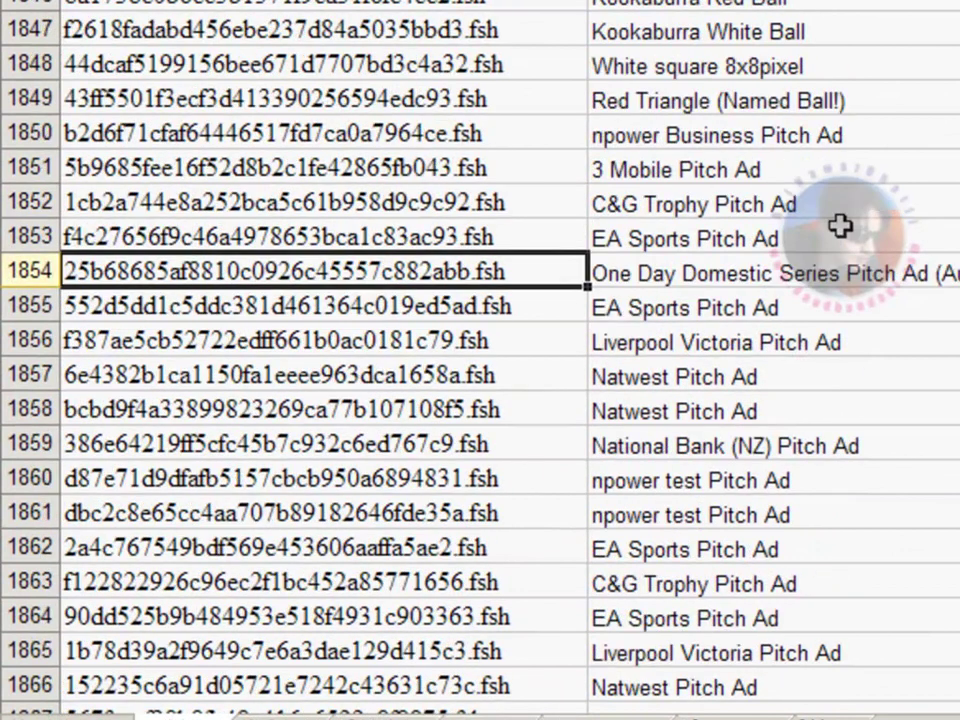
left_click(823, 240)
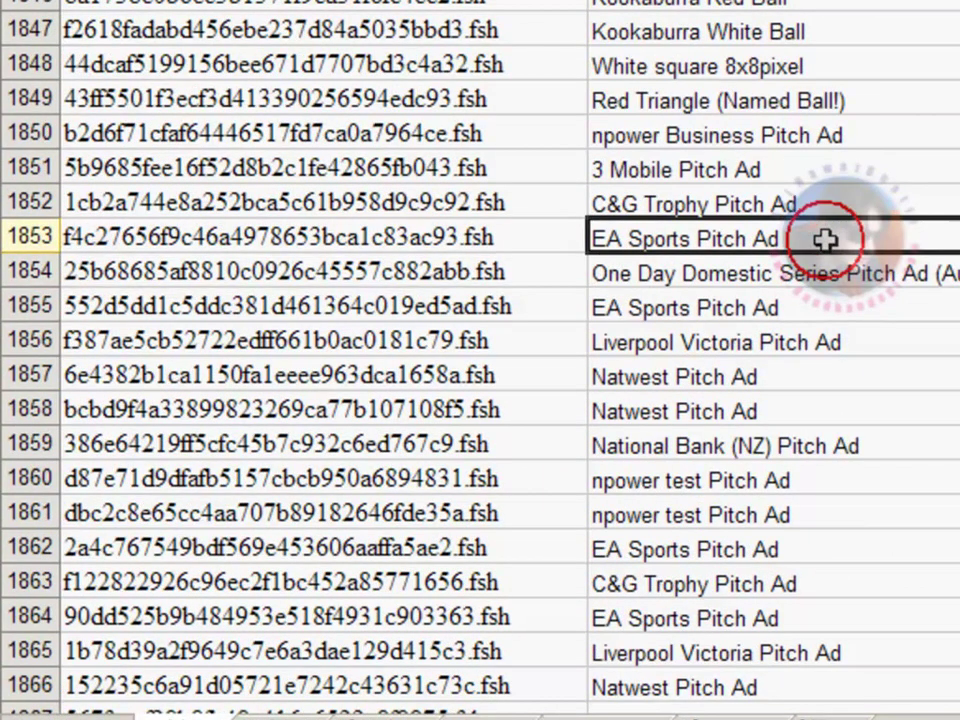
left_click(204, 237)
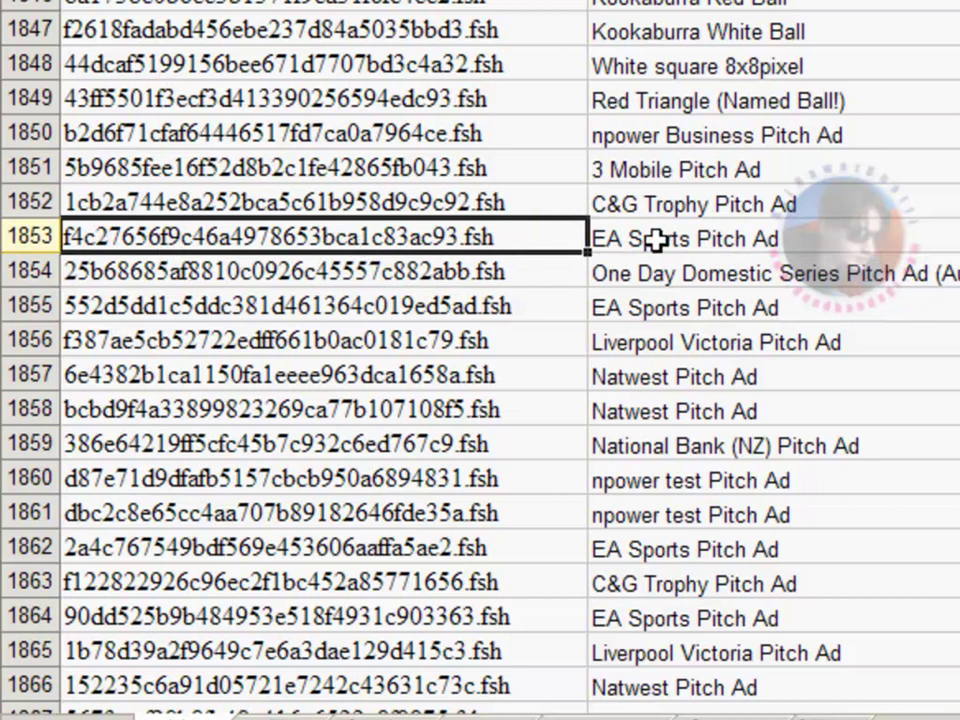
Step: Copy the EA Sports Pitch Ad file name 552d5dd1c5ddc381d461364c019ed5ad.fsh from row 1855 of fshlist.xls
scroll(740, 254, "down", 1)
left_click(804, 233)
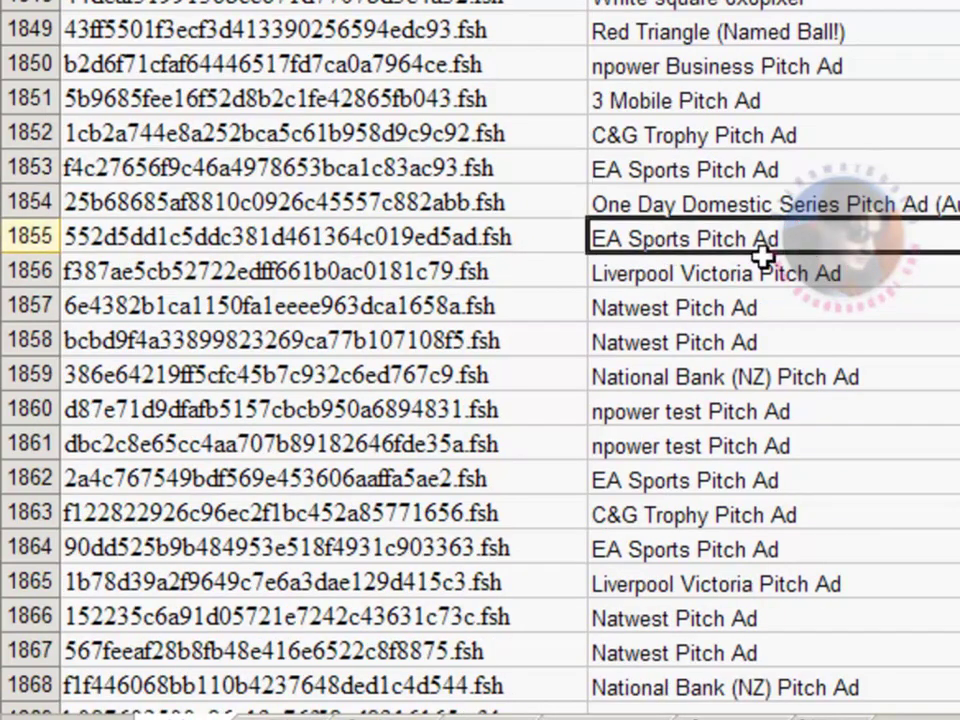
left_click(523, 222)
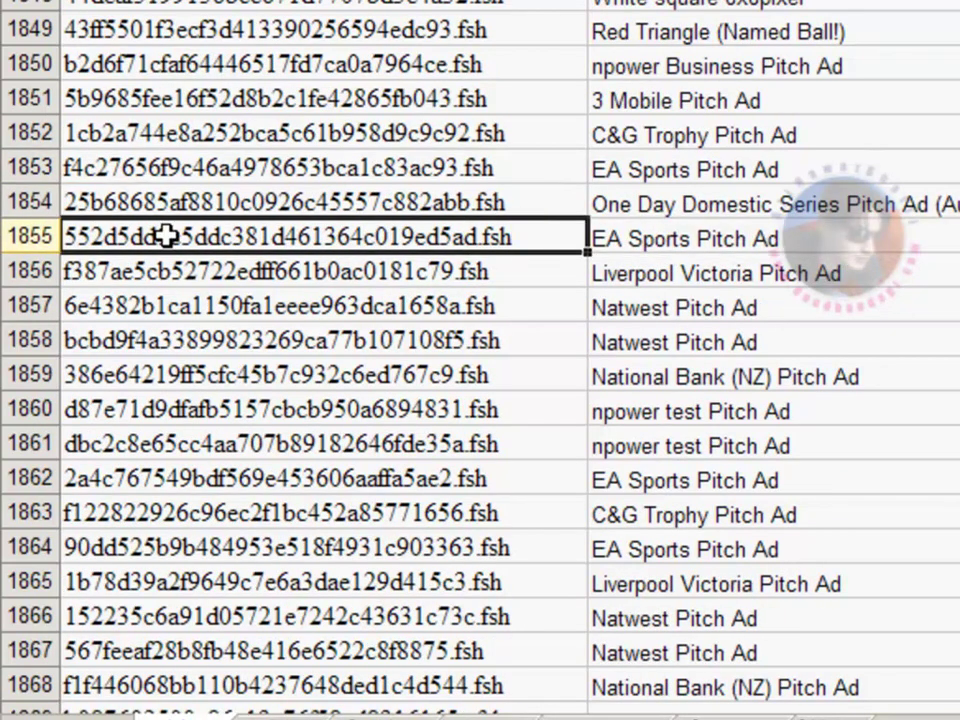
right_click(210, 241)
left_click(320, 262)
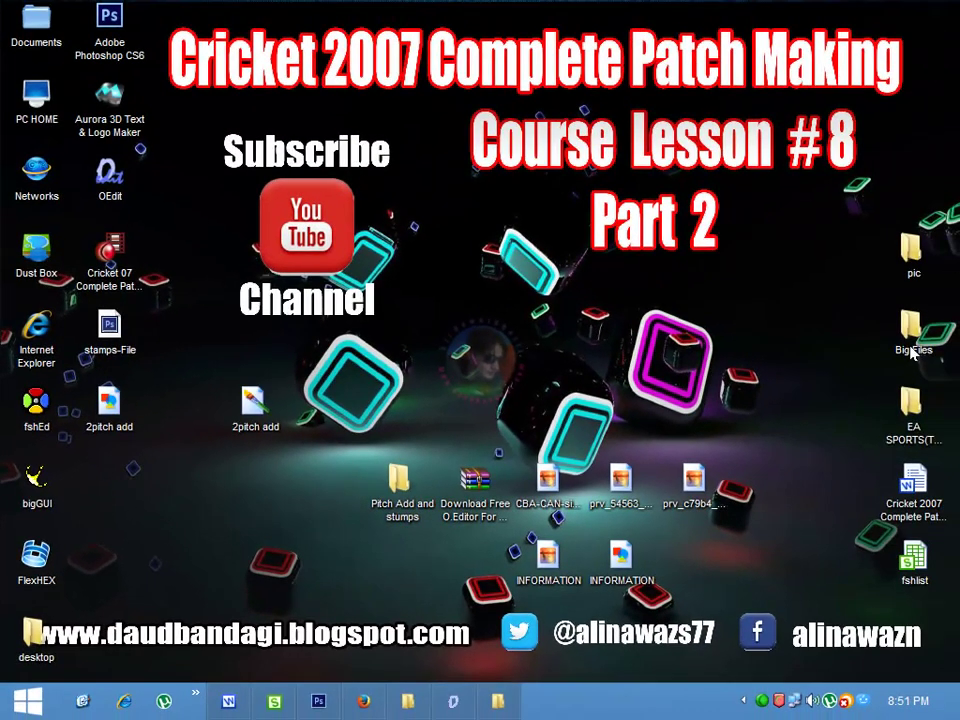
Step: Search the Big Files folder for 552d5dd1c5ddc381d461364c019ed5ad.fsh and copy the found file
double_click(914, 335)
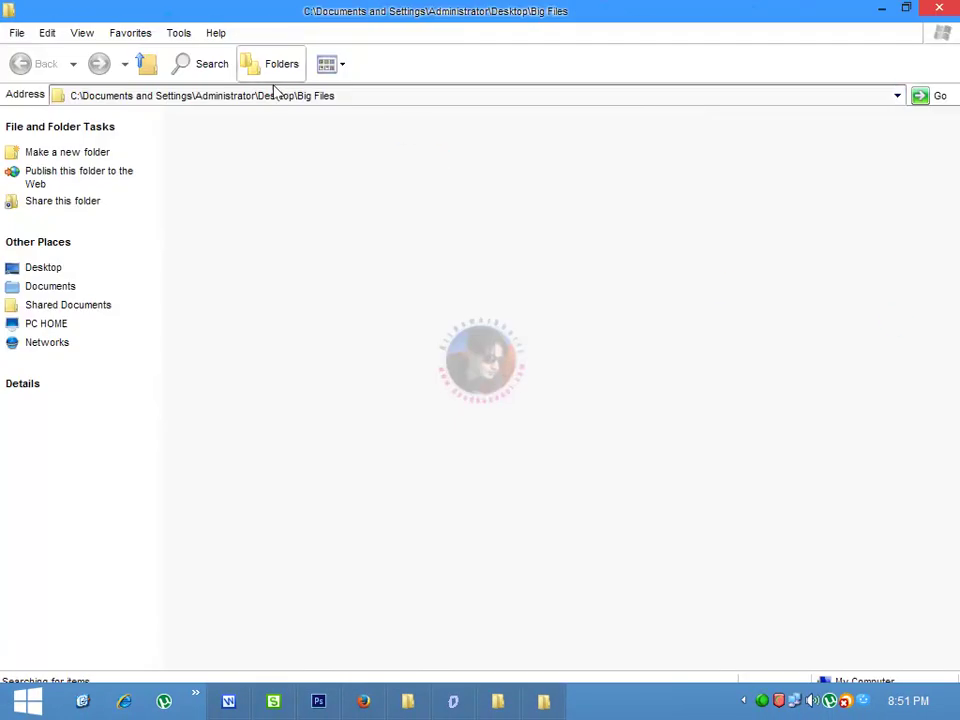
left_click(205, 64)
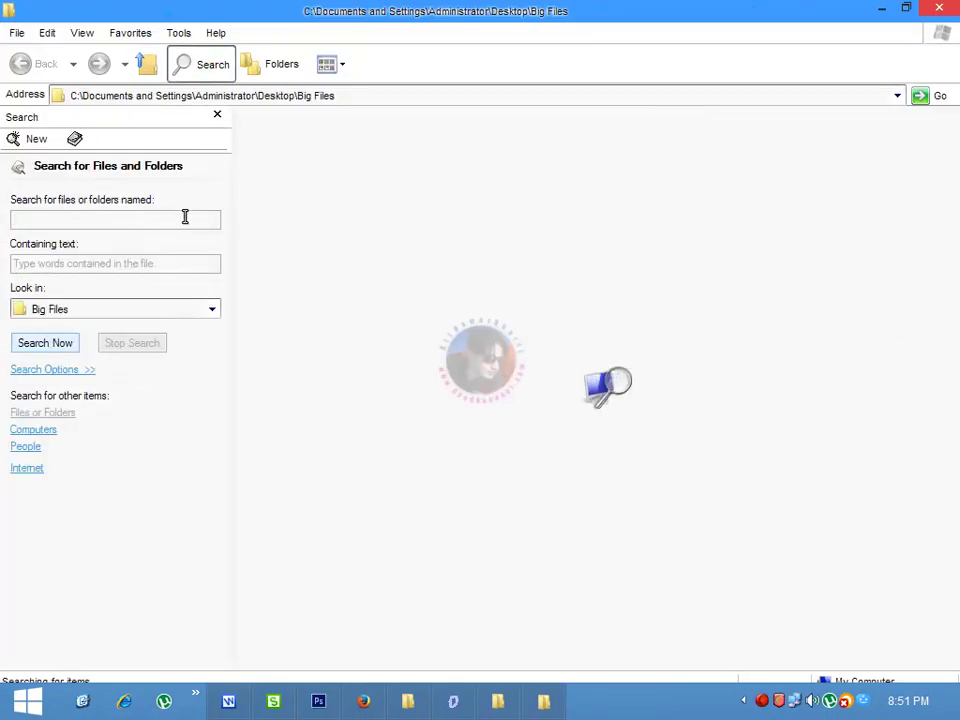
right_click(185, 230)
left_click(222, 294)
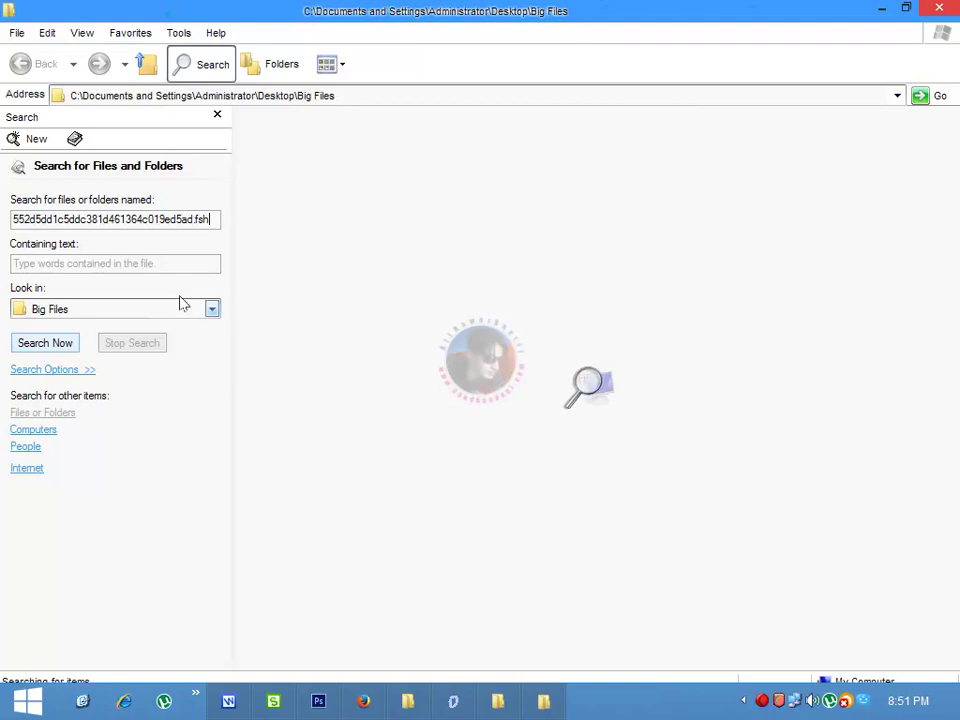
left_click(45, 343)
right_click(296, 143)
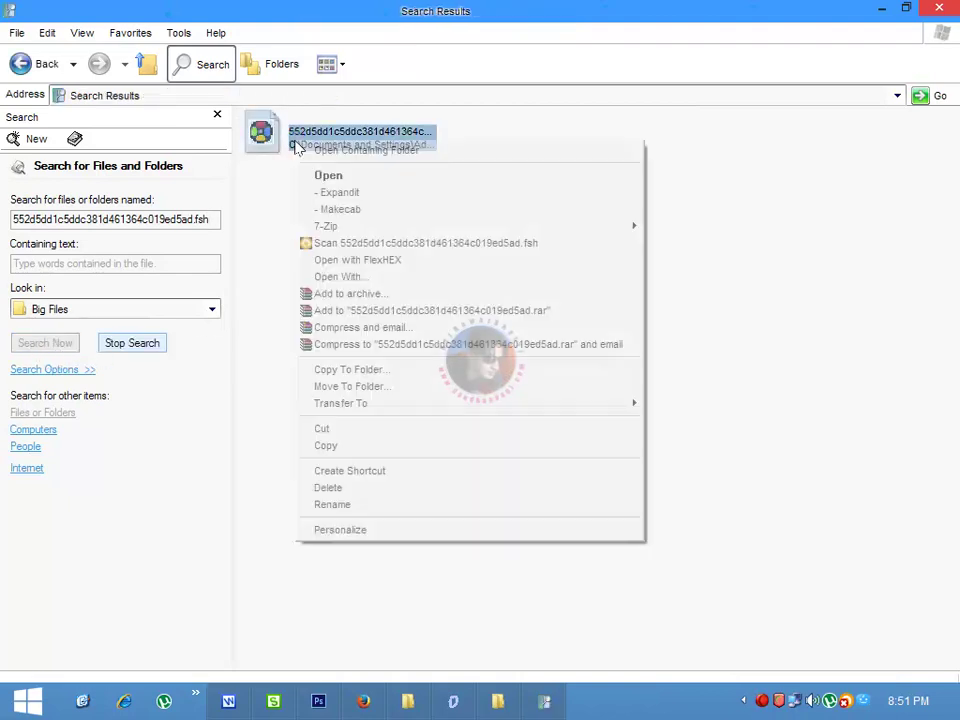
left_click(325, 446)
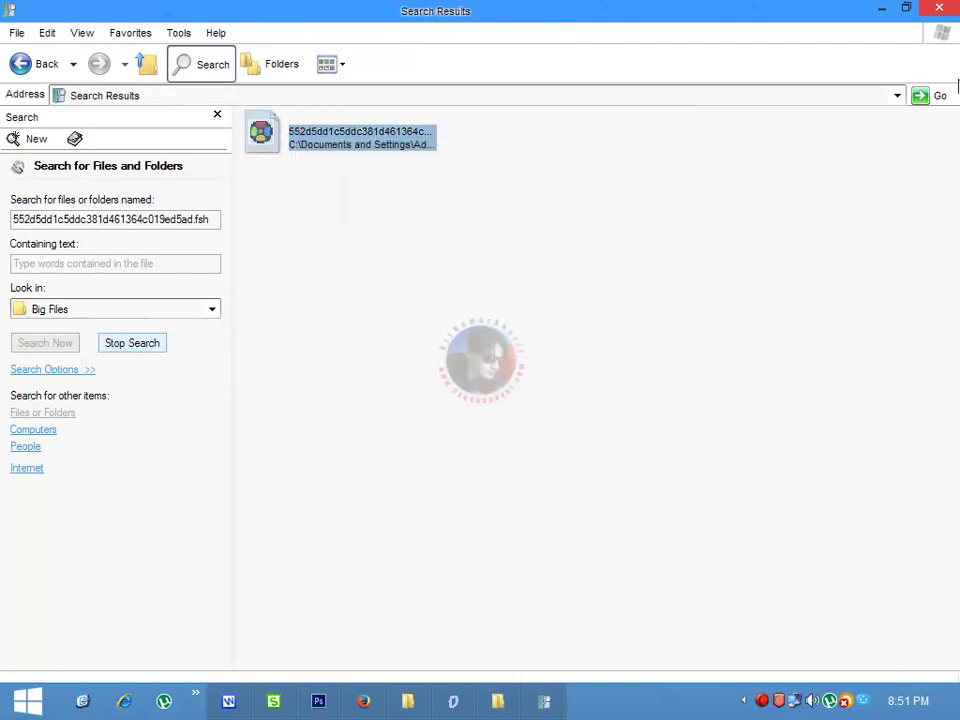
Step: Paste the copied FSH file onto the Desktop and place it in an empty area near the middle
left_click(879, 10)
right_click(430, 286)
mouse_move(536, 362)
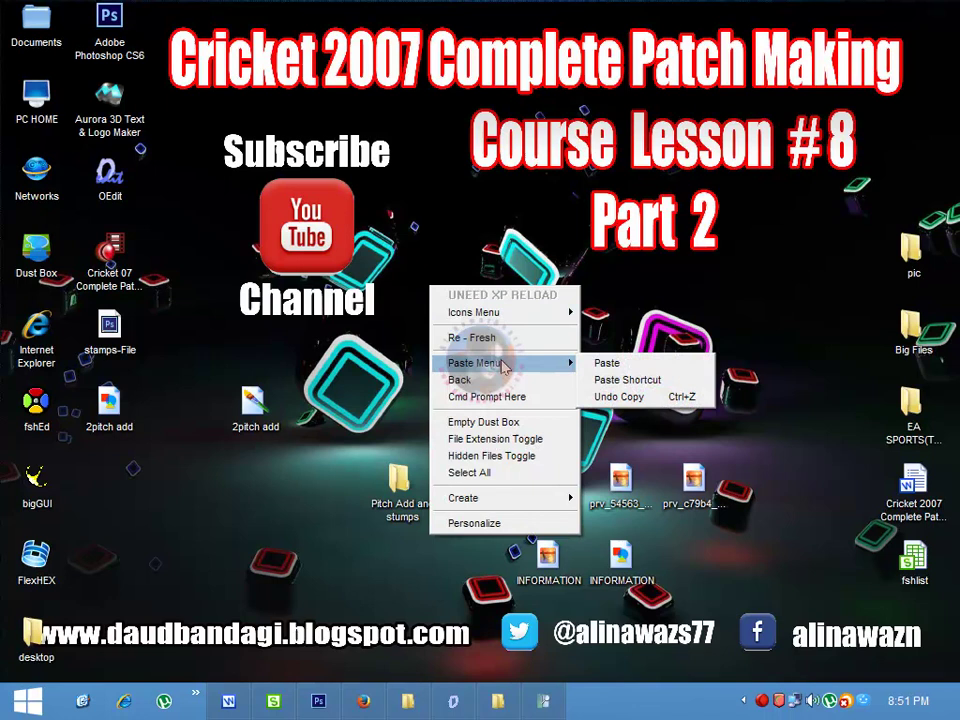
left_click(605, 363)
left_click_drag(415, 300, 491, 311)
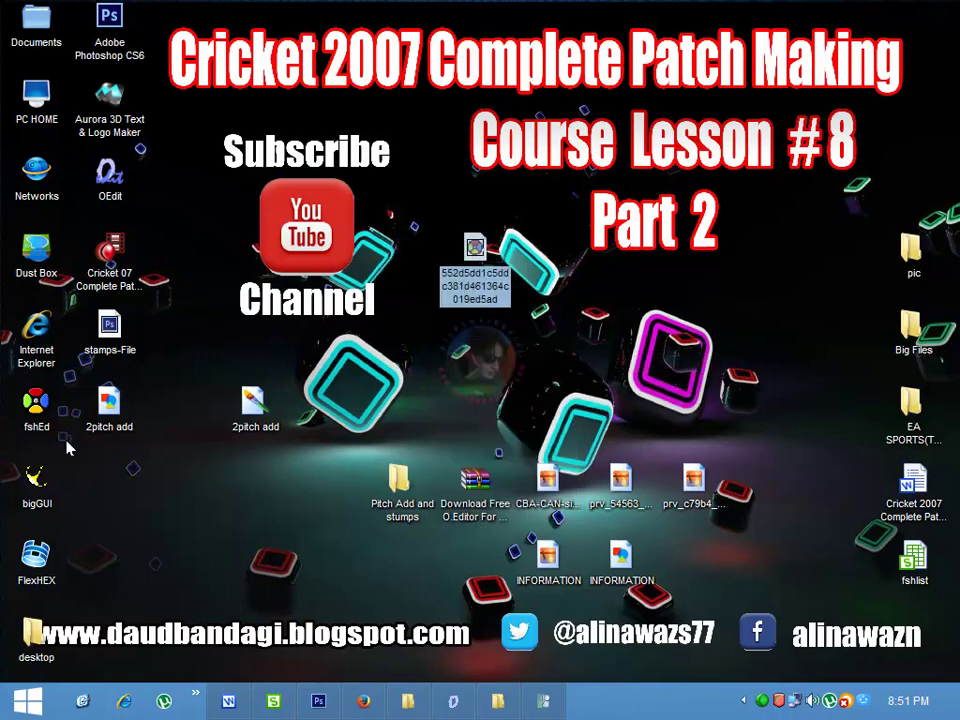
Step: Launch FshEd, open the 552d5dd1c5ddc381d461364c019ed5ad.fsh file from the Desktop, and preview its ptad texture at full size
double_click(37, 405)
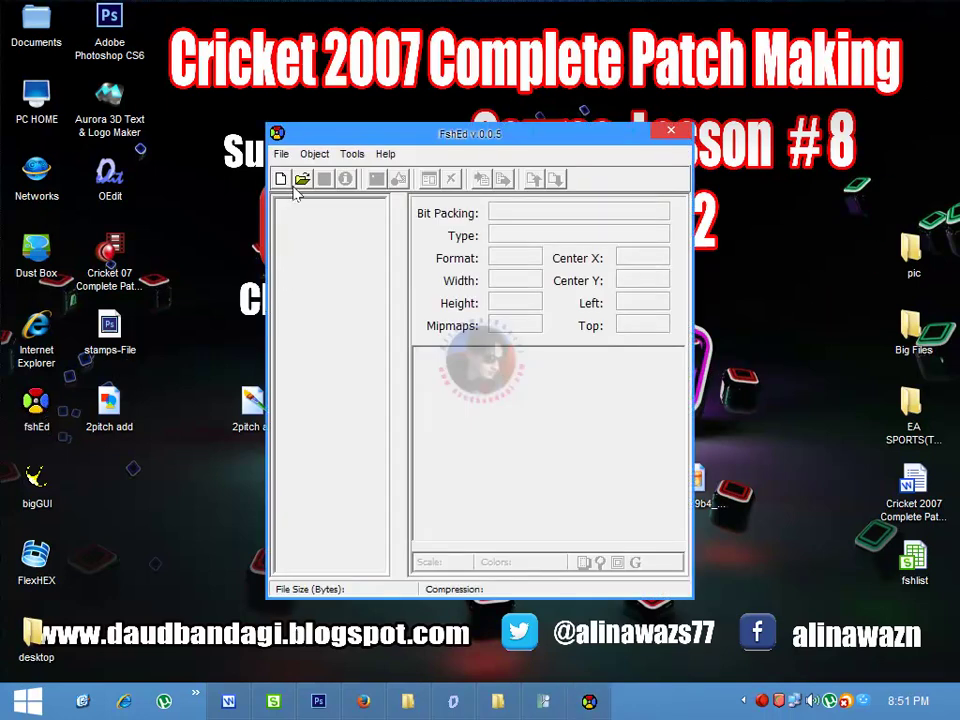
left_click(283, 183)
double_click(354, 309)
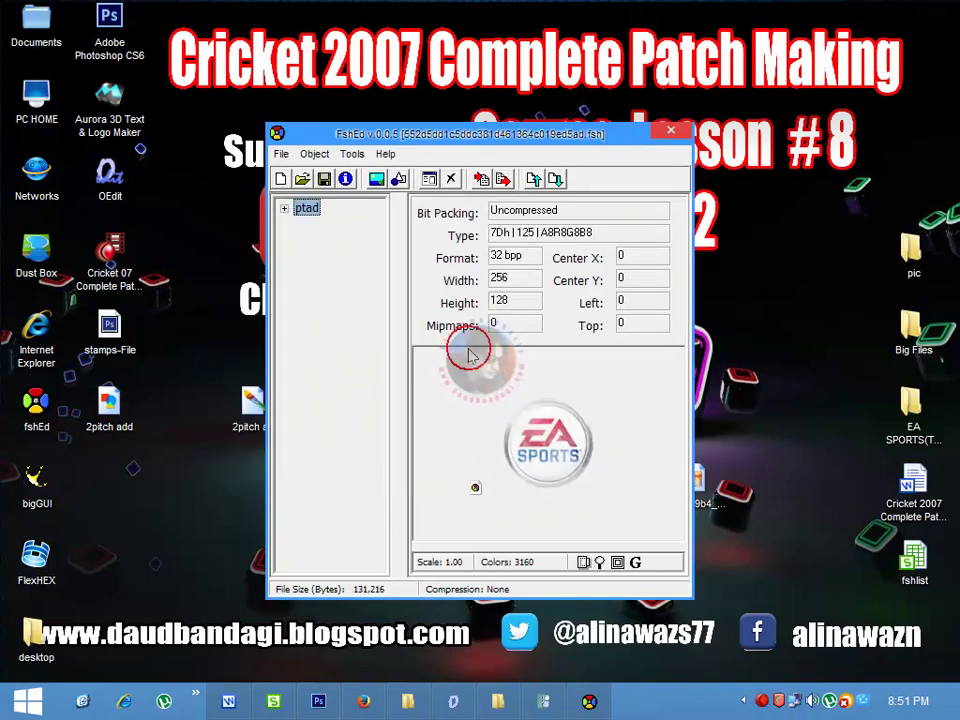
left_click(600, 563)
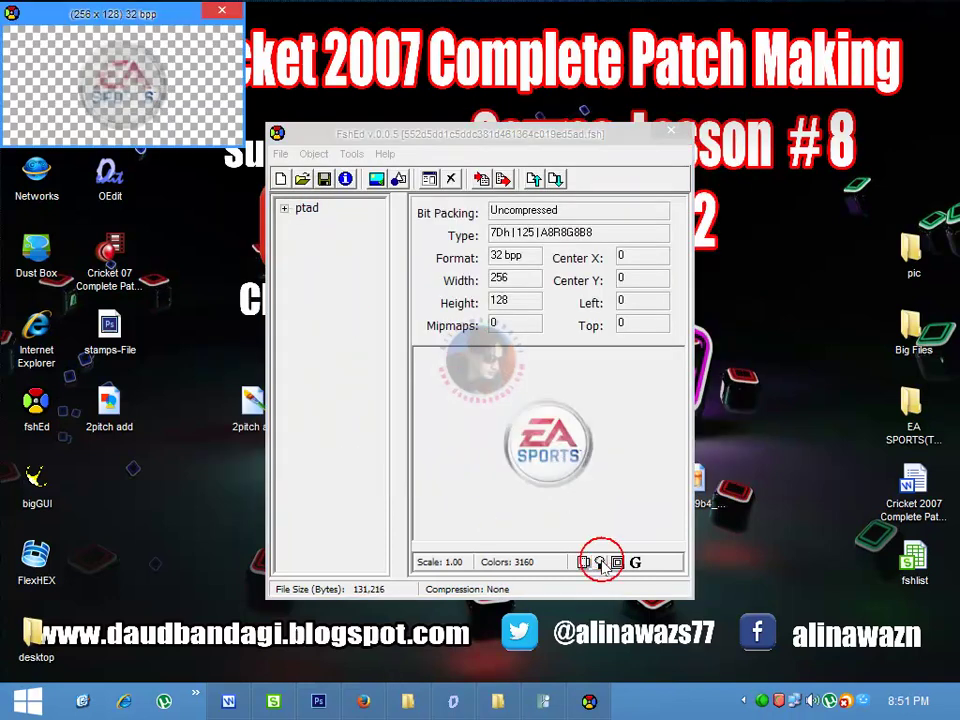
left_click(221, 11)
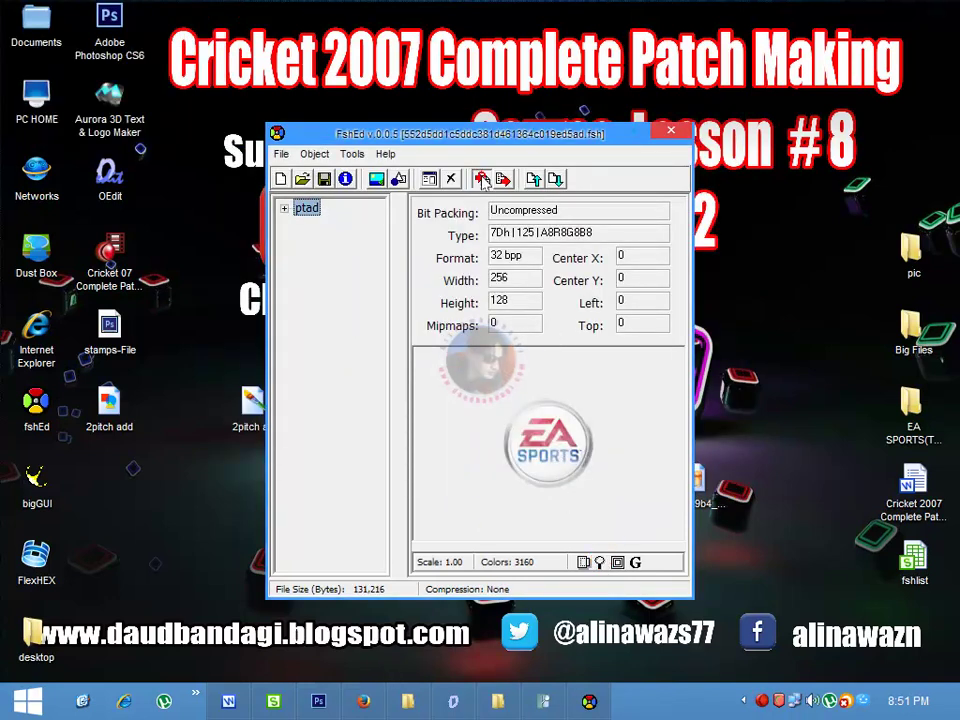
Step: Replace the ptad texture with the PNG file 2pitch add from the Desktop using the Graphic Importer
left_click(352, 155)
left_click(378, 177)
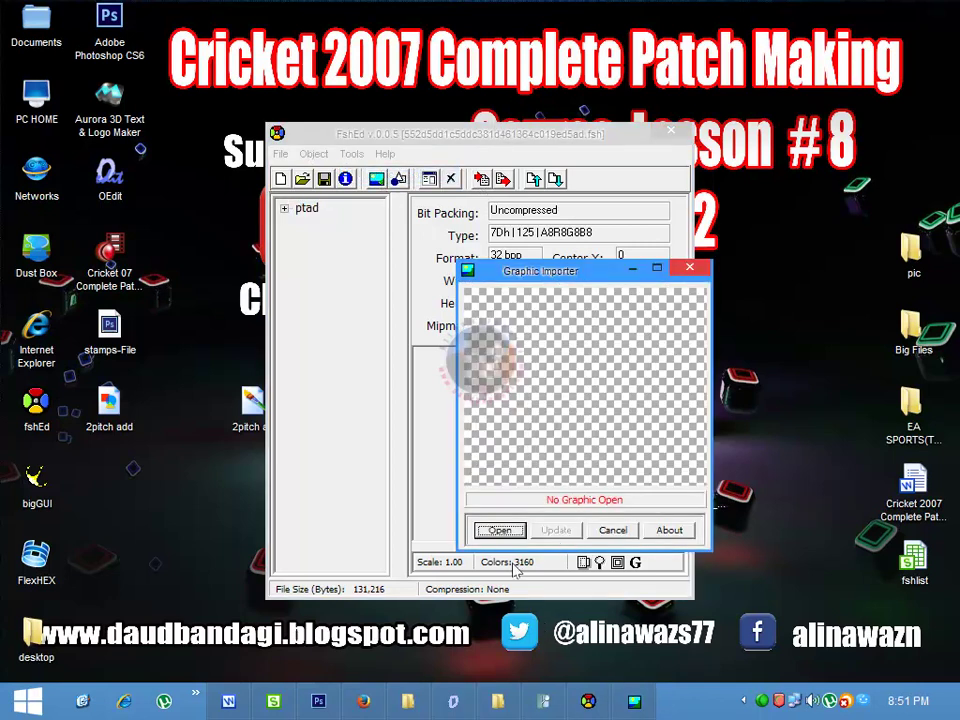
left_click(500, 530)
left_click(550, 479)
left_click(545, 534)
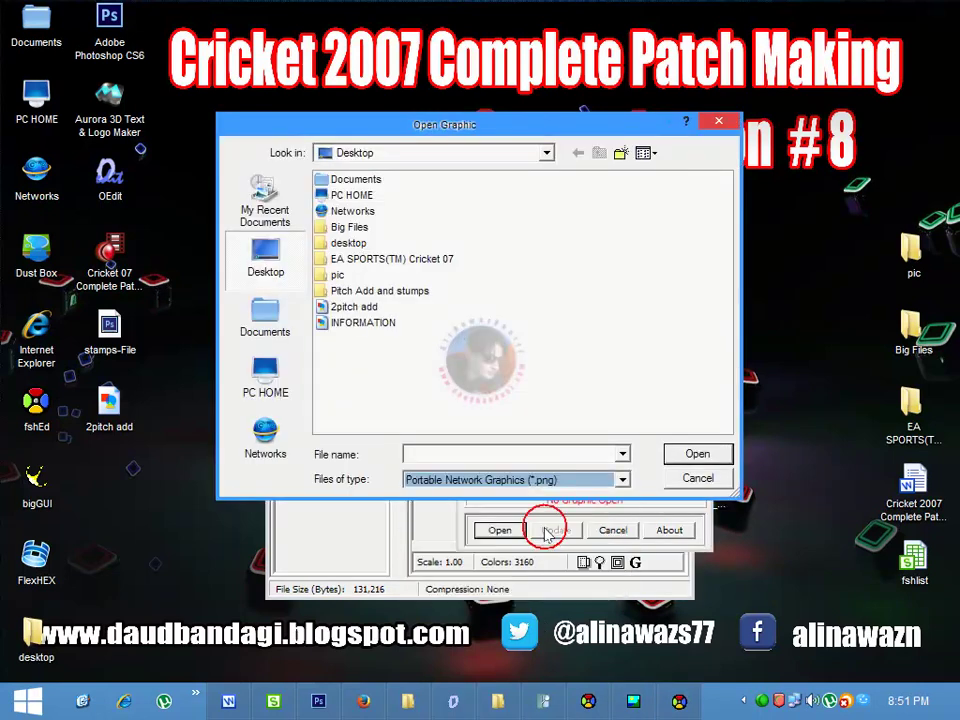
left_click(355, 307)
double_click(358, 310)
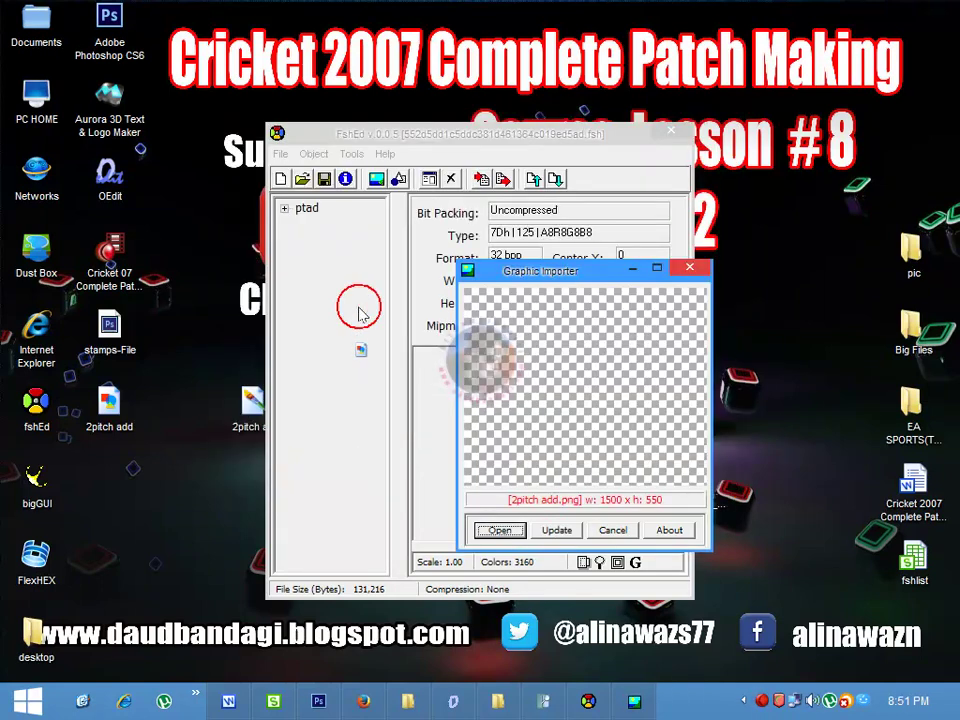
left_click(499, 529)
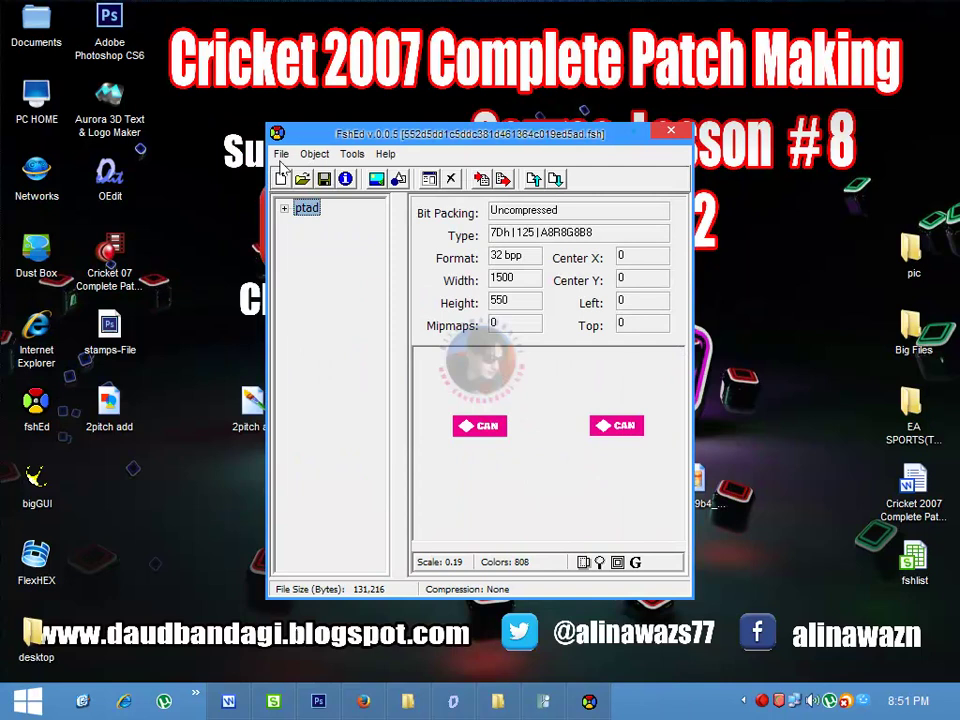
Step: Save and close the edited FSH file in FshEd, and copy 552d5dd1c5ddc381d461364c019ed5ad from the Desktop
left_click(282, 154)
left_click(300, 254)
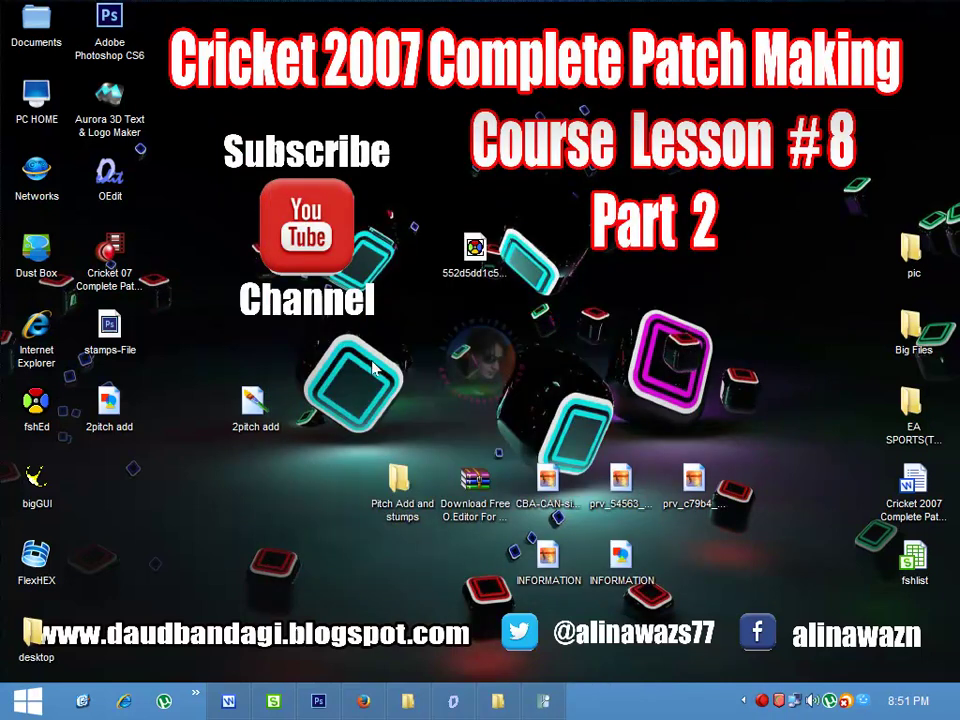
right_click(487, 255)
left_click(561, 544)
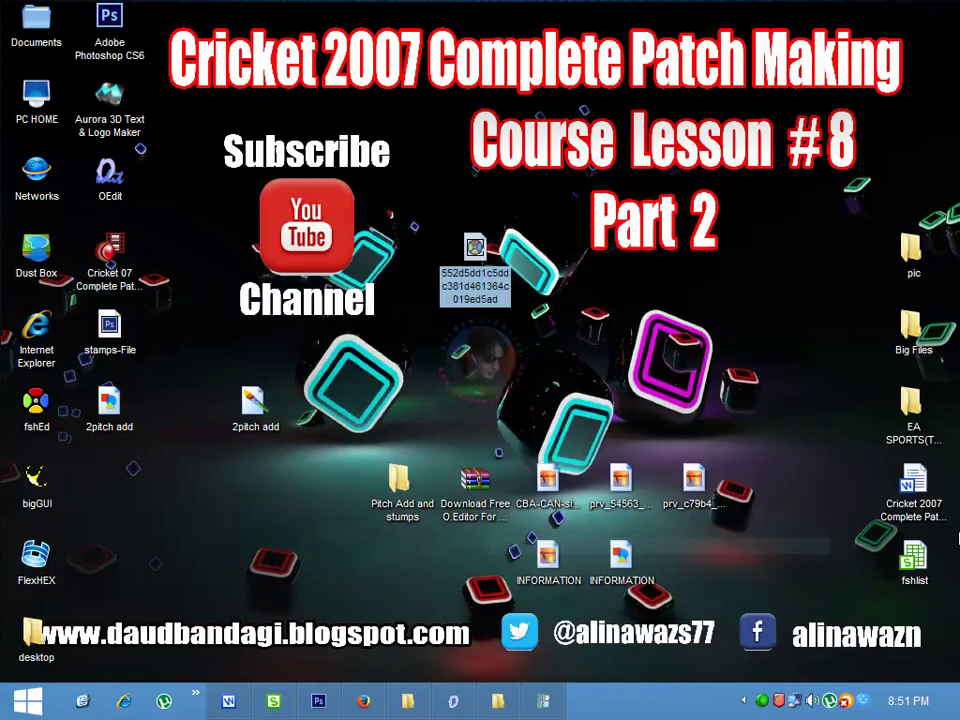
Step: Paste the copied FSH file into the EA SPORTS(TM) Cricket 07 folder on the Desktop and launch Cricket07 from there
double_click(913, 405)
right_click(467, 293)
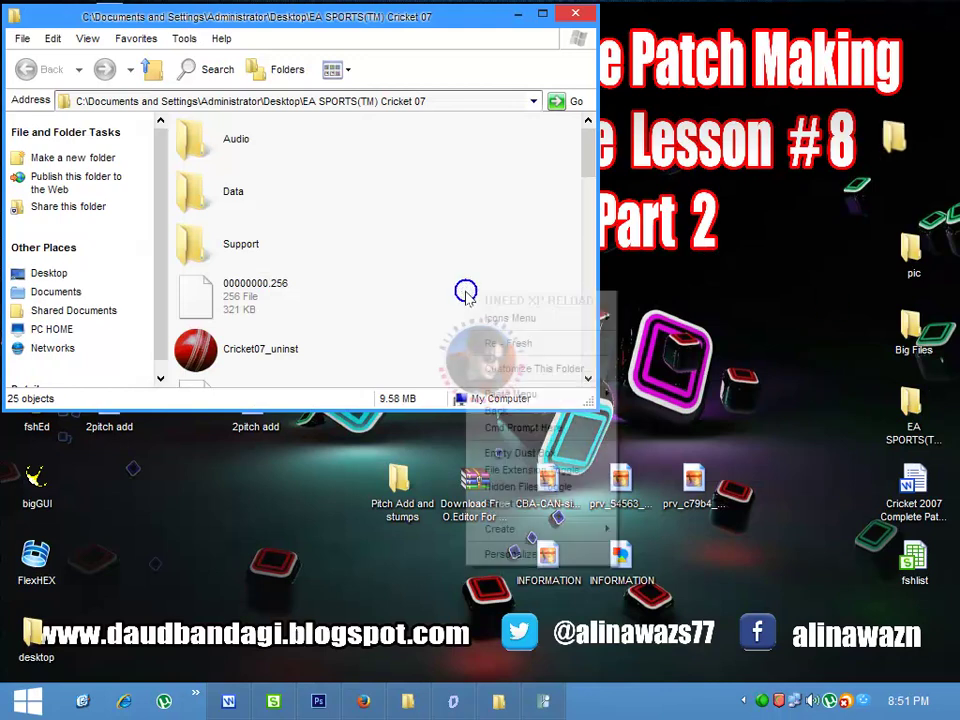
left_click(542, 14)
right_click(728, 540)
mouse_move(765, 360)
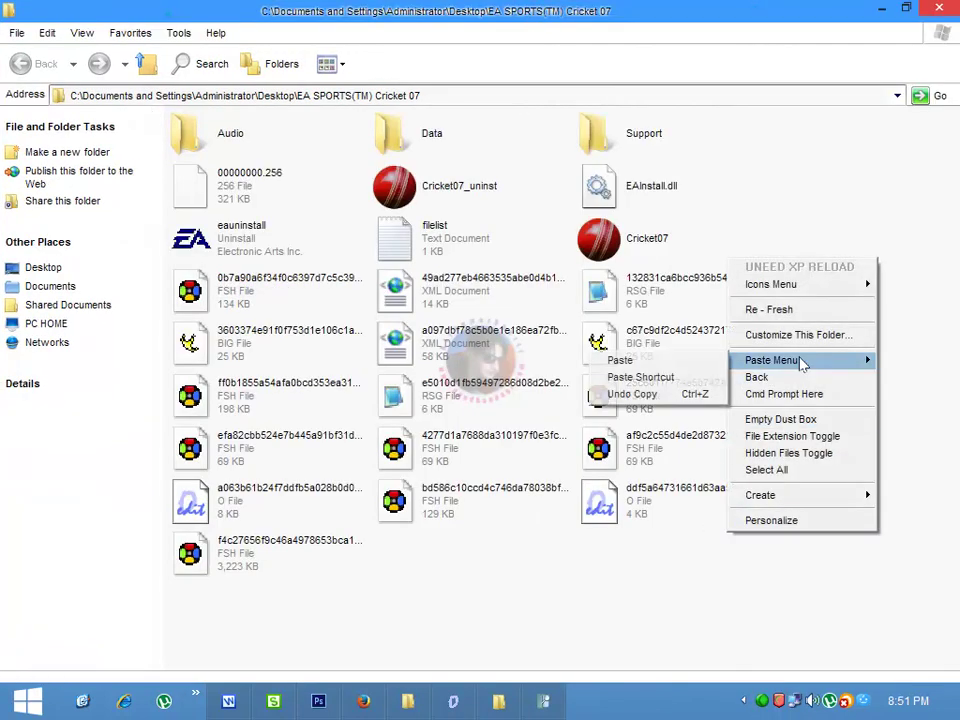
left_click(677, 360)
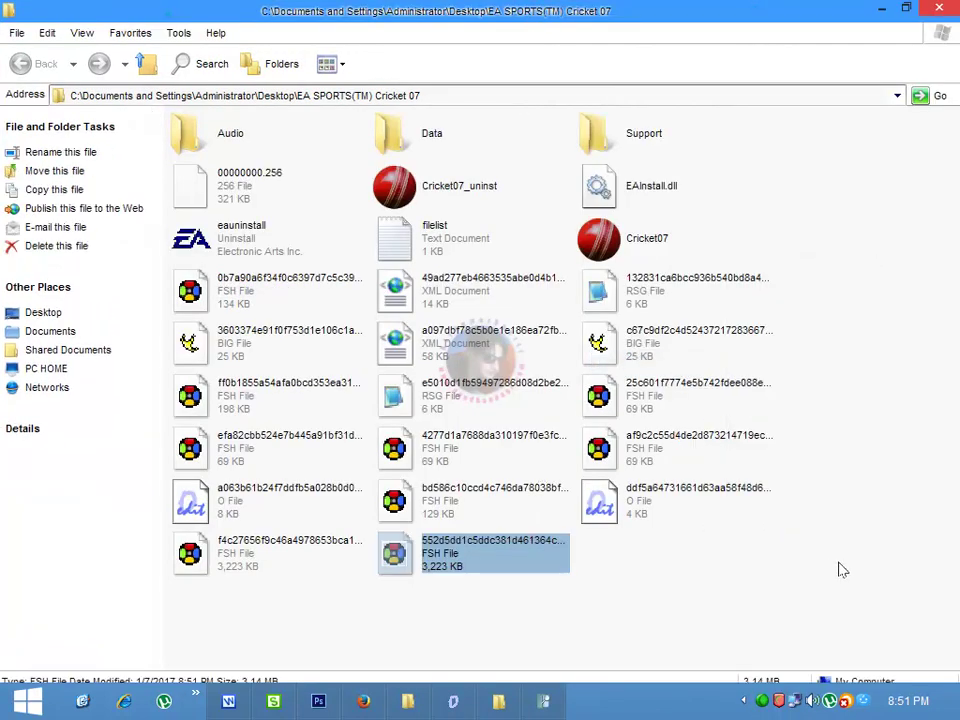
double_click(655, 242)
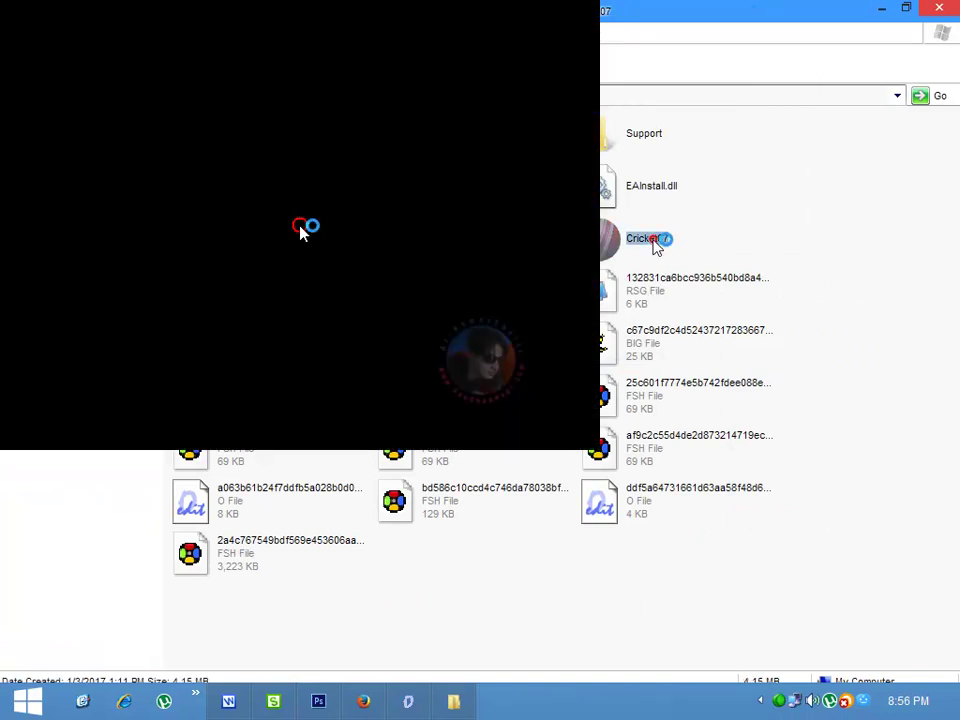